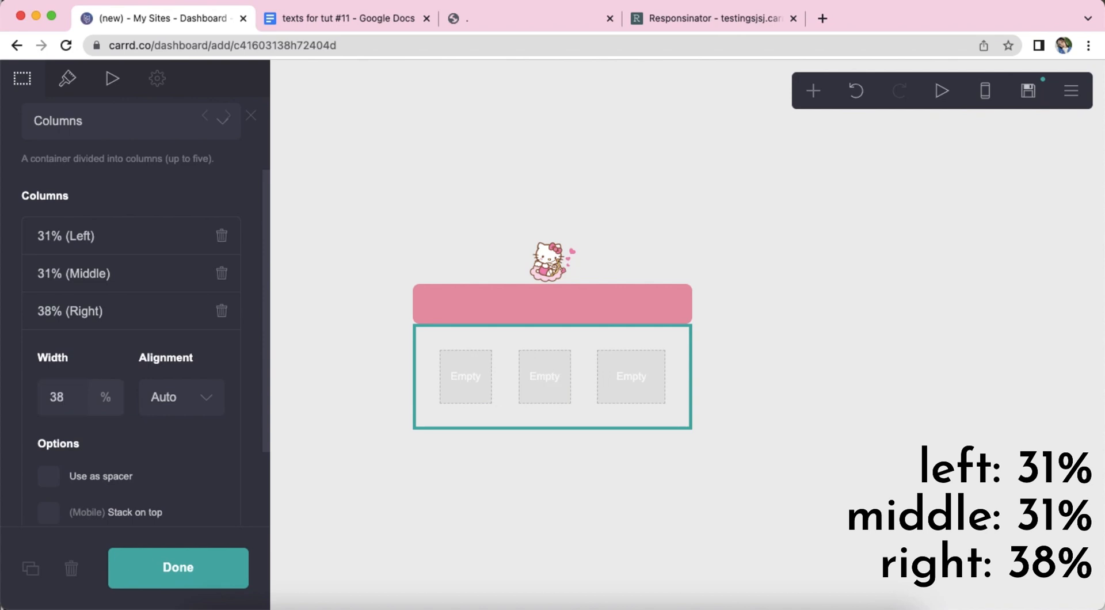
Set the three-column container's vertical padding to 0, horizontal padding to 0.25 and gutters to 0.25
{"action": "left_click", "coordinate": [109, 325]}
{"action": "left_click", "coordinate": [68, 77]}
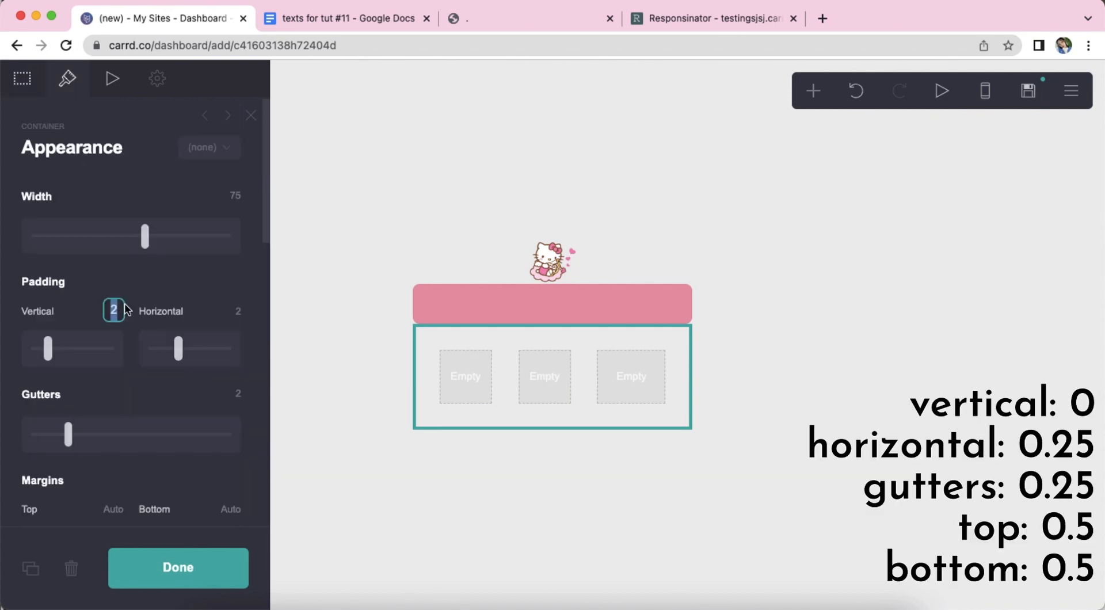
{"action": "key", "text": "Return"}
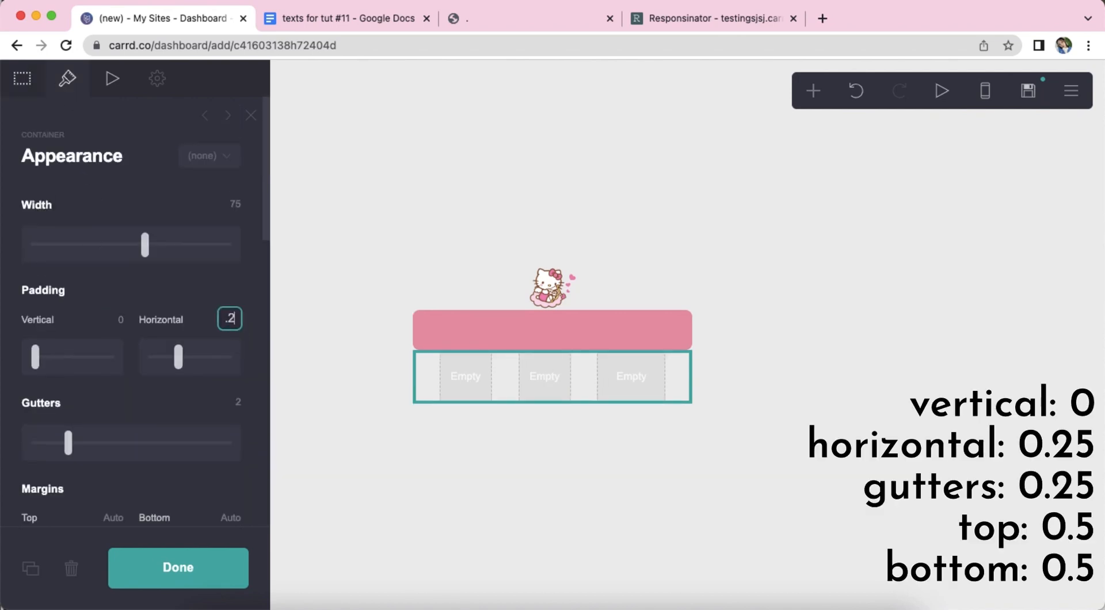
{"action": "type", "text": "0.25"}
{"action": "key", "text": "Return"}
{"action": "type", "text": "0.25"}
{"action": "key", "text": "Return"}
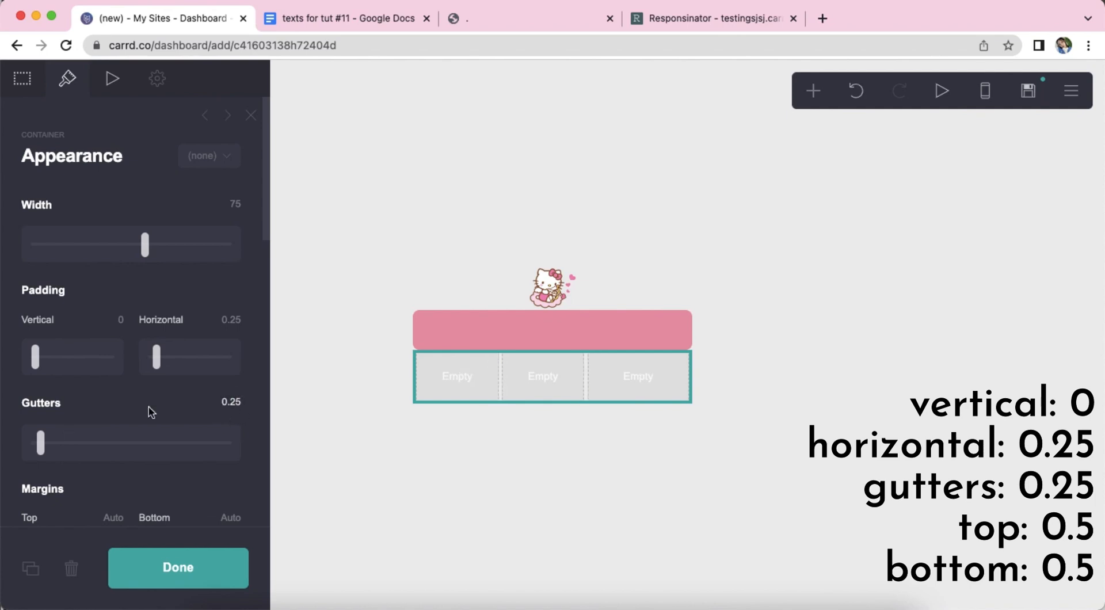
Set the columns container's top and bottom margins to 0.5
{"action": "scroll", "coordinate": [149, 412], "scroll_direction": "down", "scroll_amount": 5}
{"action": "left_click", "coordinate": [122, 393]}
{"action": "key", "text": "Return"}
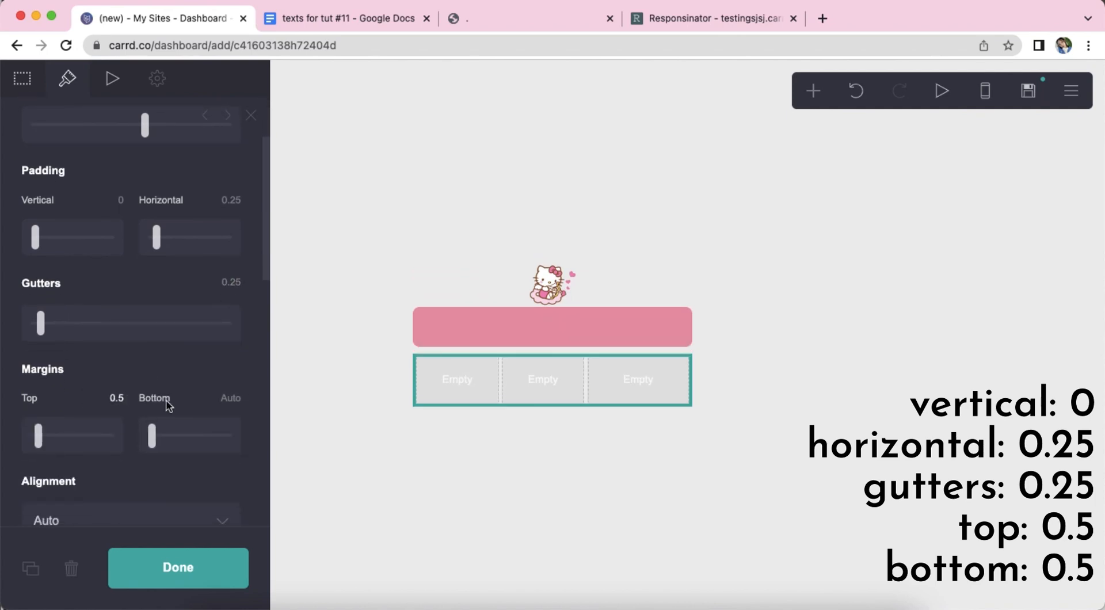
Give the columns container a linear gradient background with #EAC1CB as the Stop #1 color
{"action": "scroll", "coordinate": [143, 391], "scroll_direction": "down", "scroll_amount": 10}
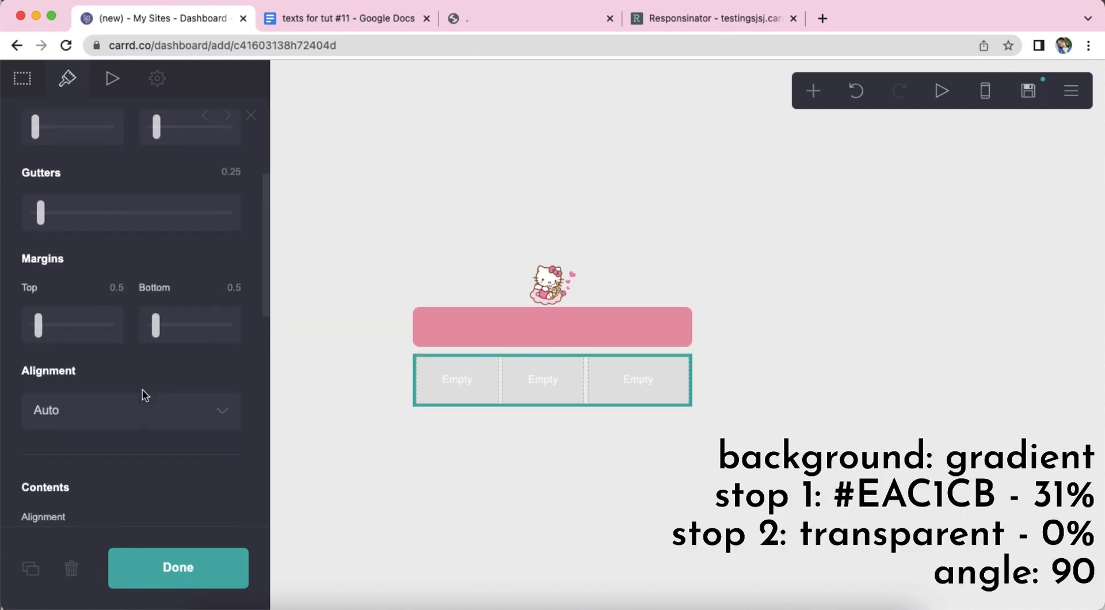
{"action": "left_click", "coordinate": [120, 337]}
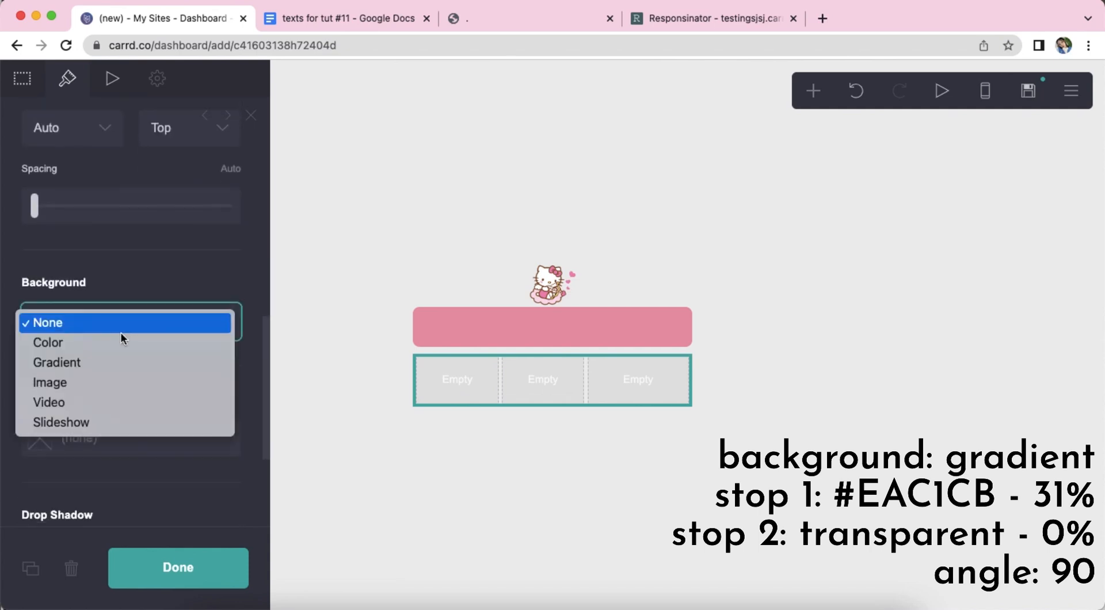
{"action": "left_click", "coordinate": [116, 363]}
{"action": "scroll", "coordinate": [104, 391], "scroll_direction": "down", "scroll_amount": 5}
{"action": "scroll", "coordinate": [115, 374], "scroll_direction": "down", "scroll_amount": 1}
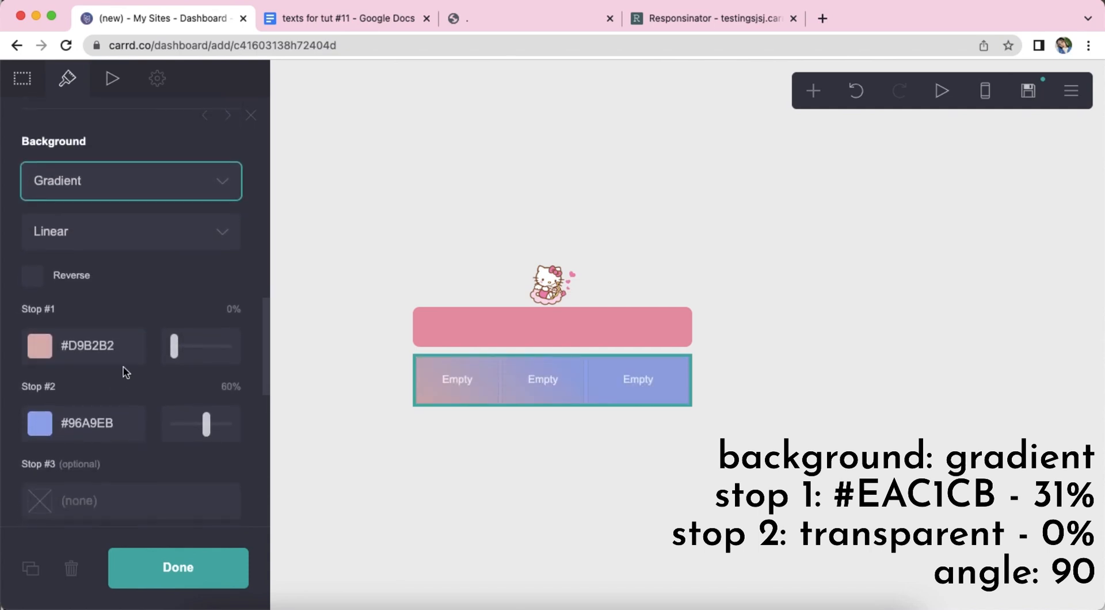
{"action": "left_click", "coordinate": [130, 355]}
{"action": "type", "text": "EAC1CB"}
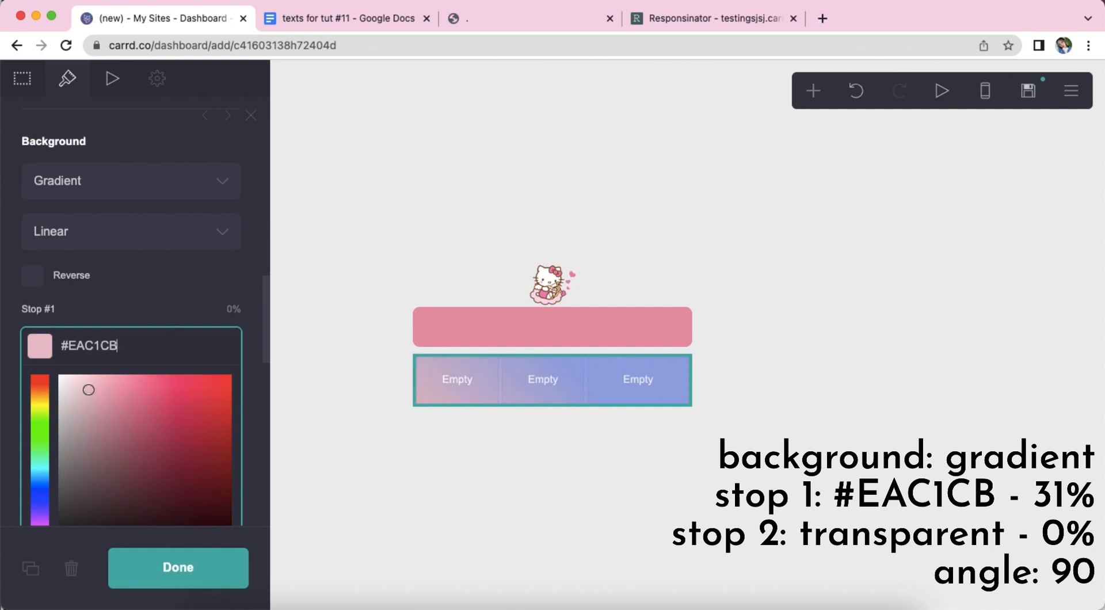
{"action": "key", "text": "Return"}
Make the gradient's Stop #2 color fully transparent with an opacity of 00
{"action": "scroll", "coordinate": [129, 354], "scroll_direction": "down", "scroll_amount": 3}
{"action": "left_click", "coordinate": [138, 331]}
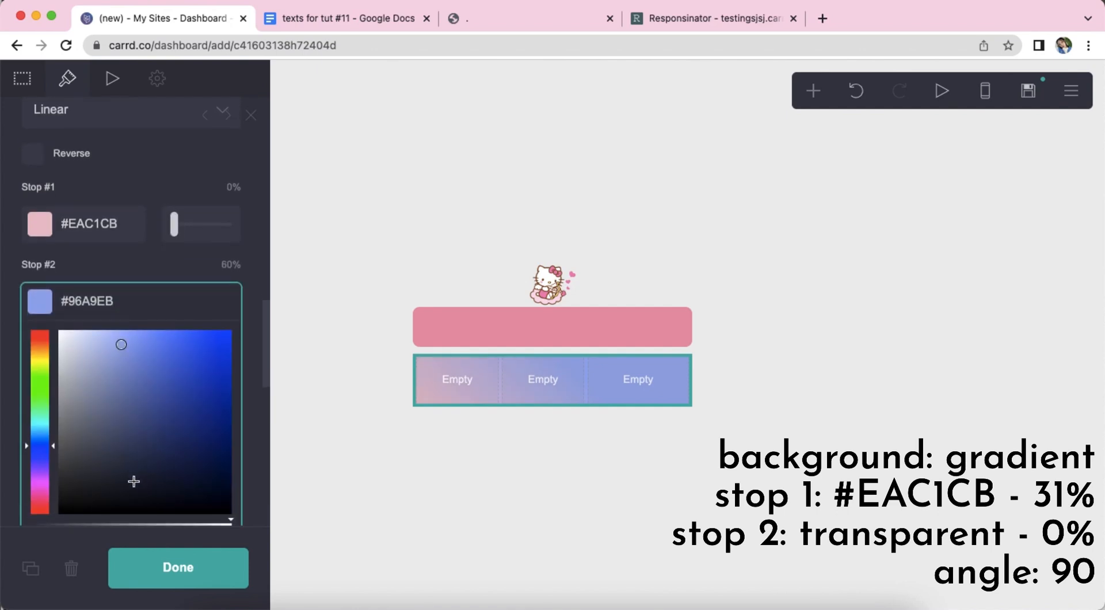
{"action": "scroll", "coordinate": [128, 454], "scroll_direction": "down", "scroll_amount": 3}
{"action": "type", "text": "00"}
{"action": "scroll", "coordinate": [79, 416], "scroll_direction": "up", "scroll_amount": 3}
{"action": "left_click", "coordinate": [111, 286]}
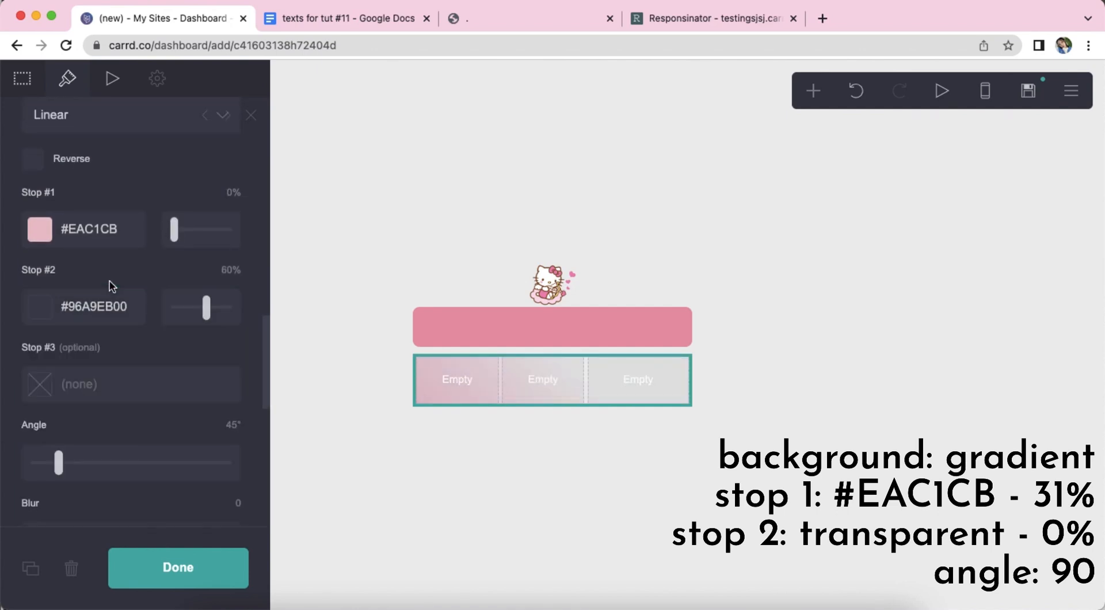
Position gradient Stop #1 at 31% and Stop #2 at 0%, and set the gradient angle to 90°
{"action": "type", "text": "31"}
{"action": "key", "text": "Return"}
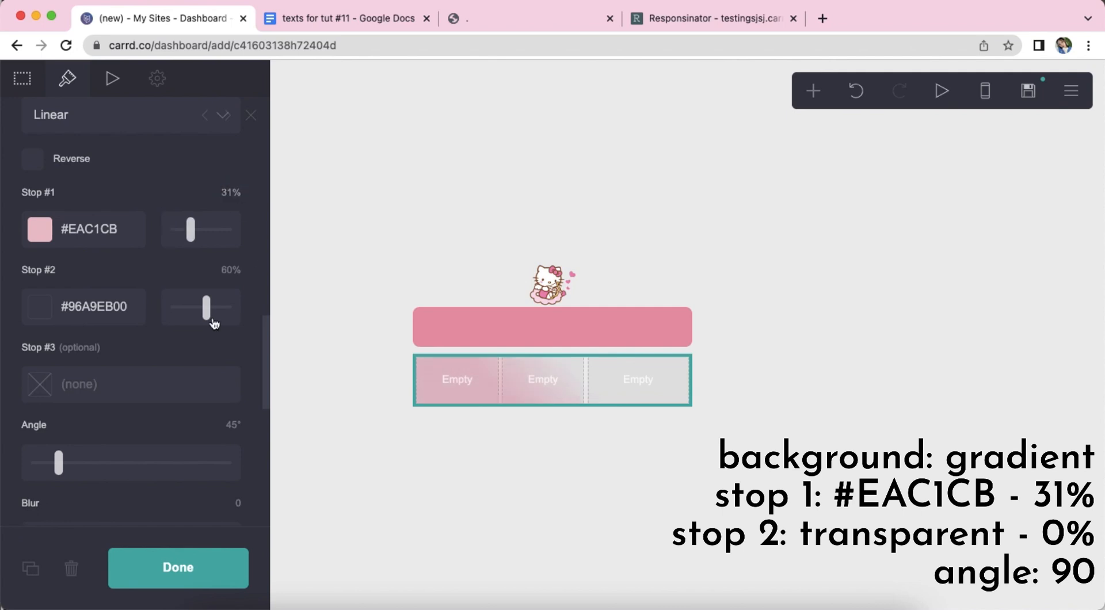
{"action": "left_click_drag", "start_coordinate": [206, 307], "coordinate": [174, 308]}
{"action": "left_click", "coordinate": [228, 423]}
{"action": "type", "text": "90"}
{"action": "key", "text": "Return"}
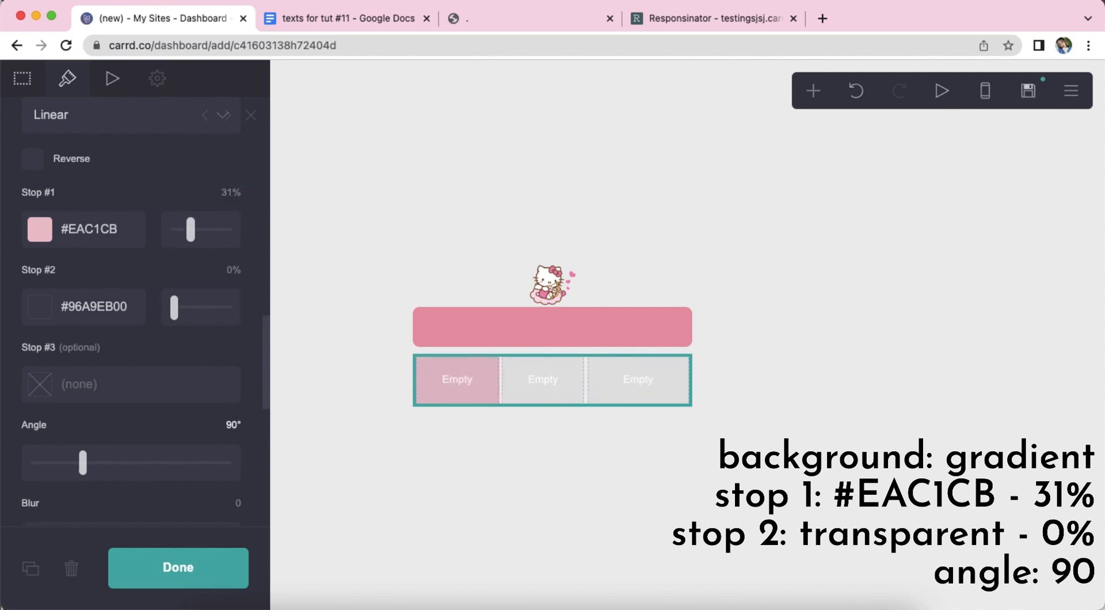
Set the container's corner rounding to 0.625 and its manual mobile layout to Default
{"action": "scroll", "coordinate": [155, 414], "scroll_direction": "down", "scroll_amount": 5}
{"action": "scroll", "coordinate": [156, 419], "scroll_direction": "up", "scroll_amount": 10}
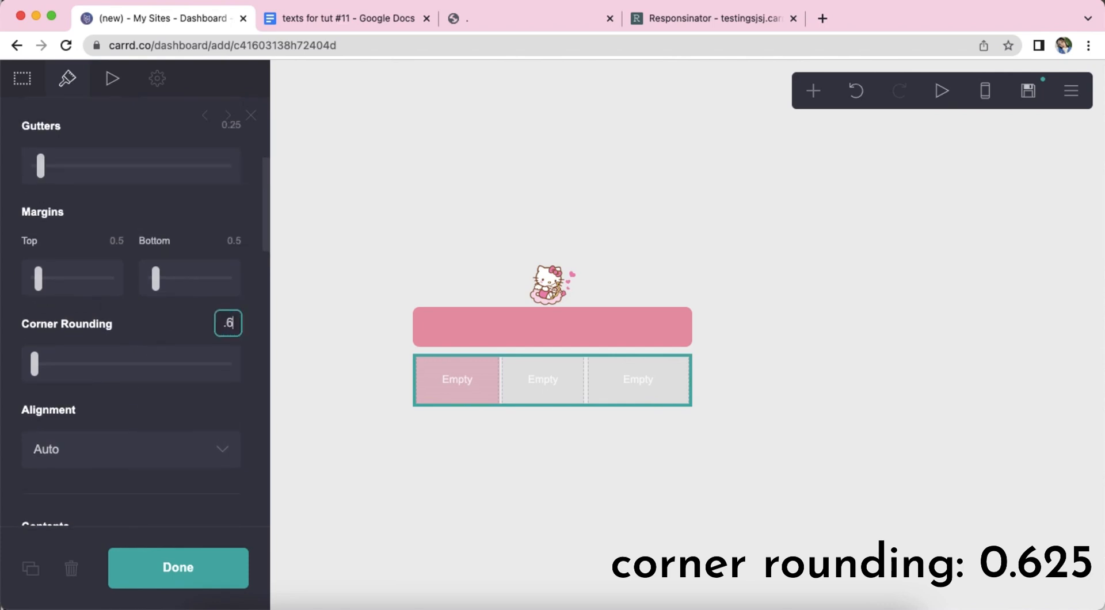
{"action": "scroll", "coordinate": [192, 397], "scroll_direction": "down", "scroll_amount": 10}
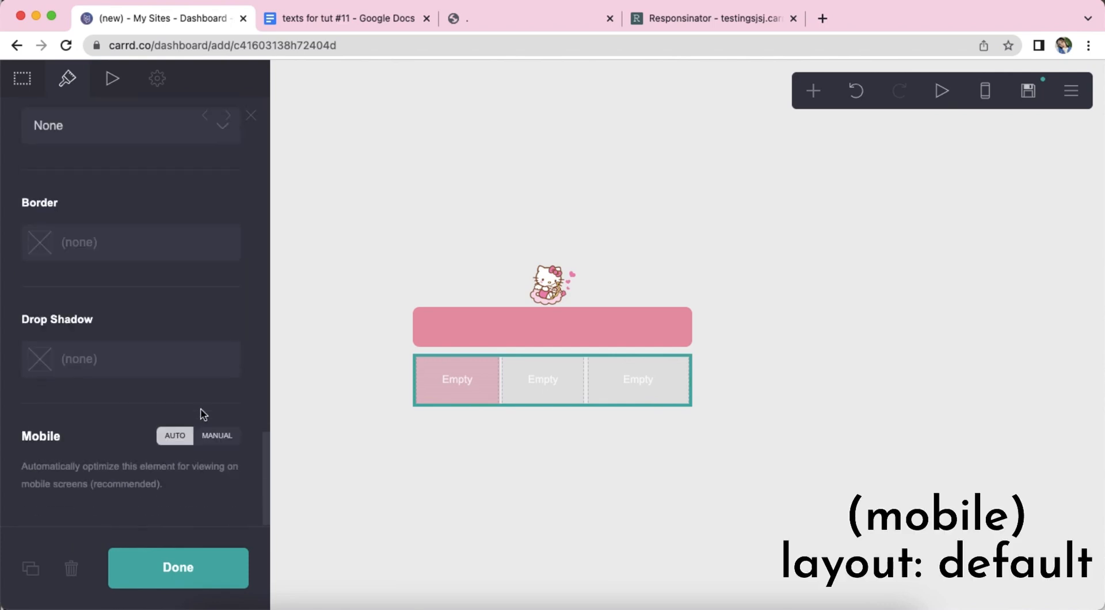
{"action": "left_click", "coordinate": [213, 442]}
{"action": "scroll", "coordinate": [215, 439], "scroll_direction": "down", "scroll_amount": 3}
{"action": "left_click", "coordinate": [133, 325]}
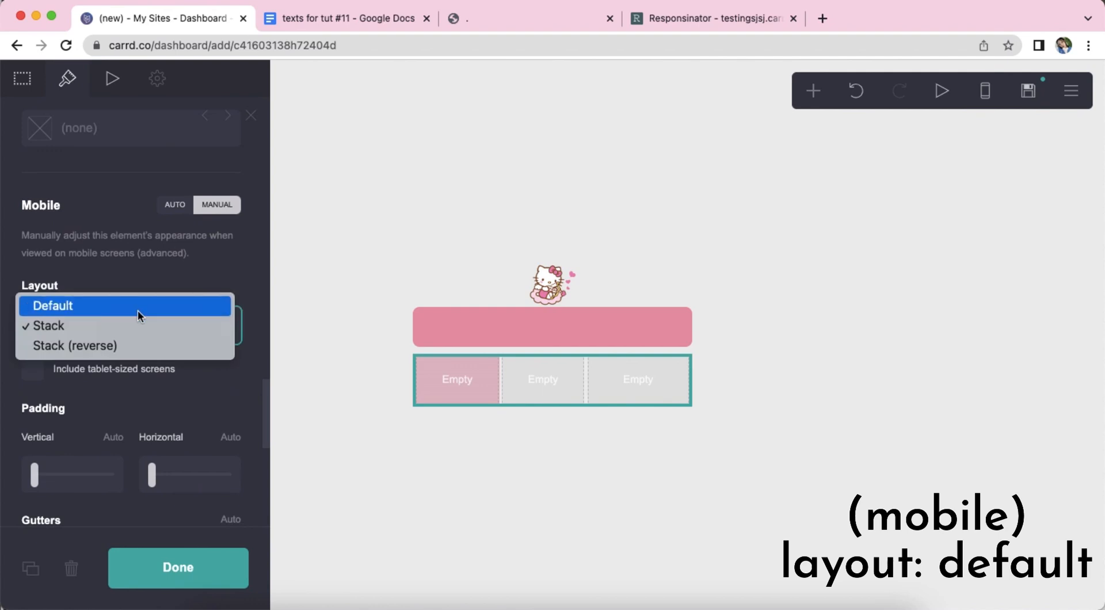
{"action": "left_click", "coordinate": [136, 308]}
{"action": "left_click", "coordinate": [549, 491]}
{"action": "left_click", "coordinate": [549, 491]}
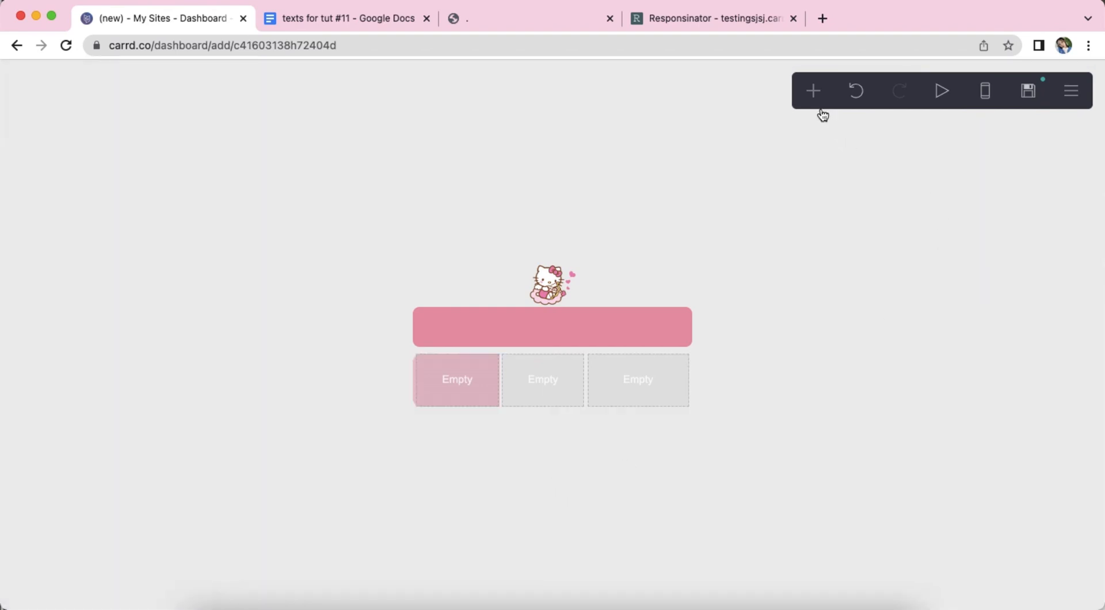
Add a text element and place it in the container's first column
{"action": "left_click", "coordinate": [813, 91]}
{"action": "left_click", "coordinate": [626, 150]}
{"action": "left_click_drag", "start_coordinate": [485, 414], "coordinate": [451, 365]}
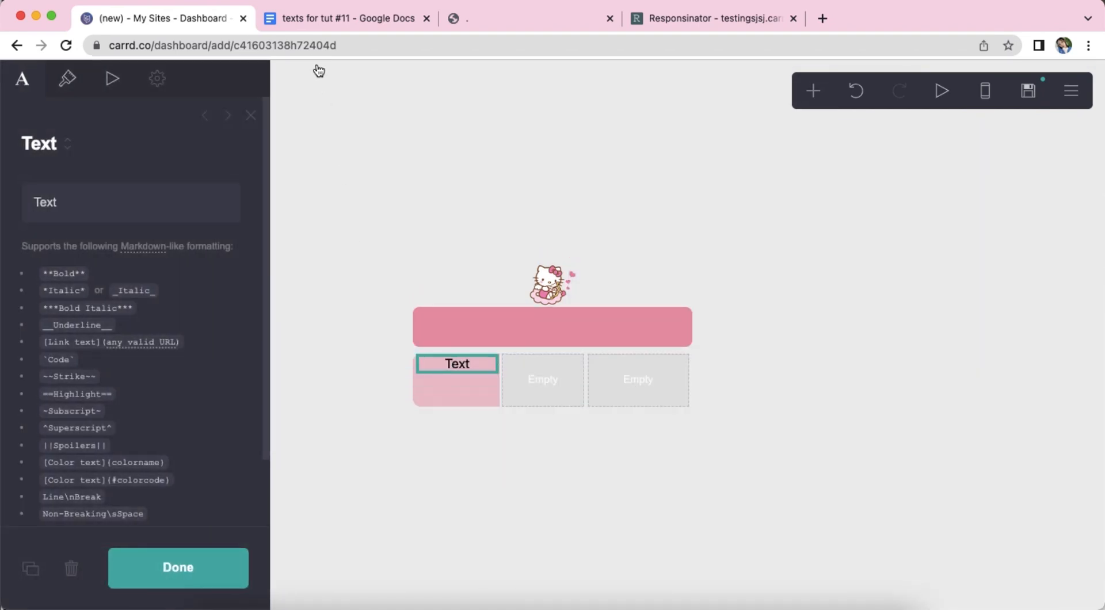
Replace the text element's content with "\s" copied from the "texts for tut #11" Google Docs document
{"action": "left_click", "coordinate": [339, 18]}
{"action": "right_click", "coordinate": [310, 202]}
{"action": "left_click", "coordinate": [335, 217]}
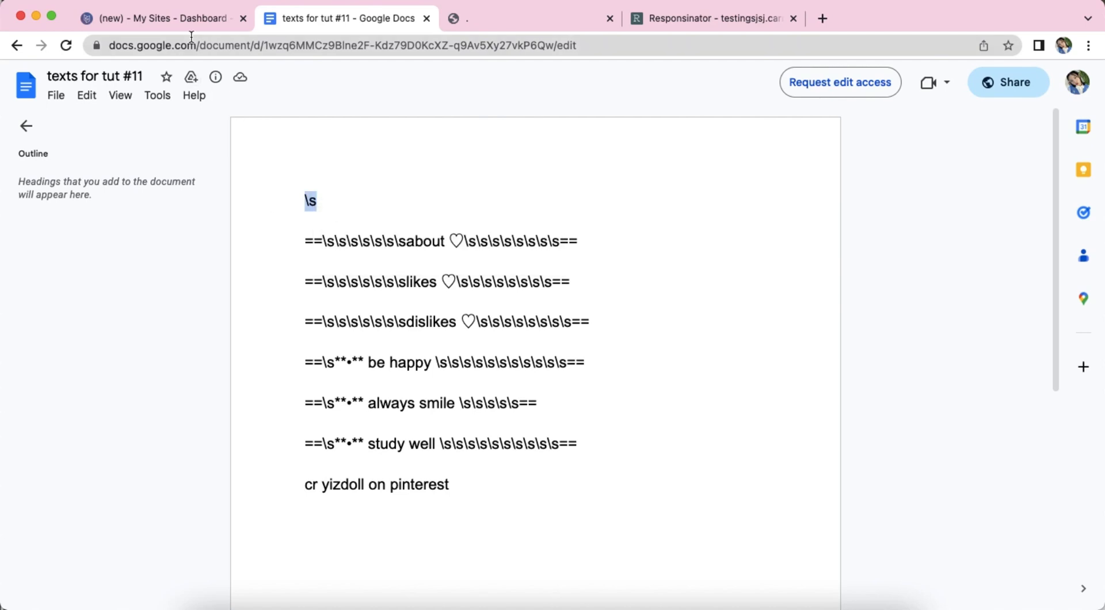
{"action": "left_click", "coordinate": [167, 17]}
{"action": "double_click", "coordinate": [27, 216]}
{"action": "right_click", "coordinate": [27, 215]}
{"action": "left_click", "coordinate": [111, 345]}
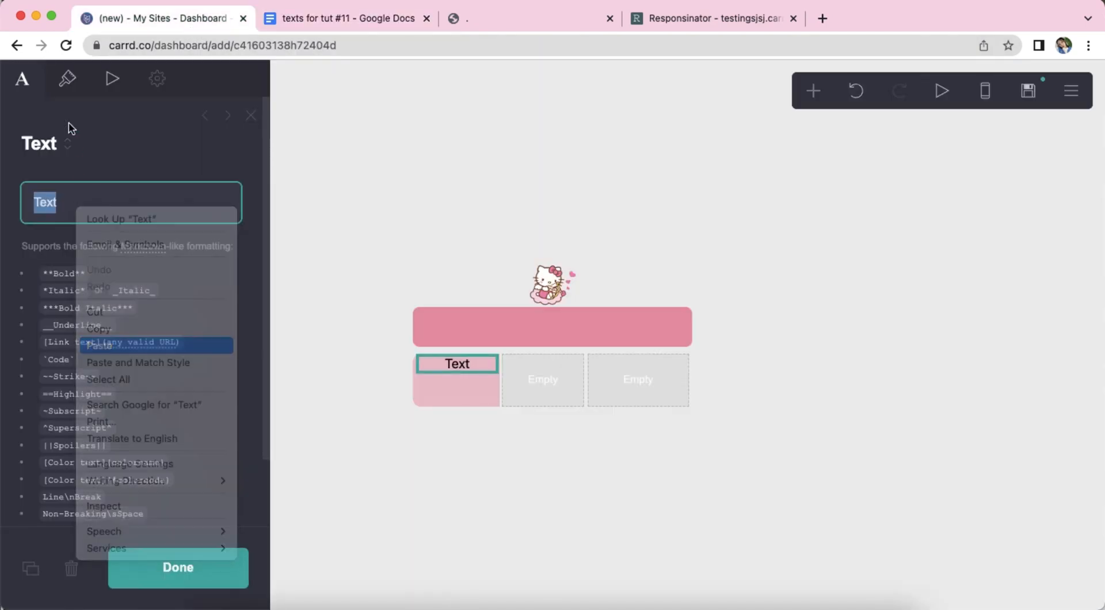
Set the spacer text's size to 0.5 and its line spacing to 0.875
{"action": "left_click", "coordinate": [68, 78]}
{"action": "scroll", "coordinate": [170, 346], "scroll_direction": "down", "scroll_amount": 3}
{"action": "left_click_drag", "start_coordinate": [46, 316], "coordinate": [35, 322]}
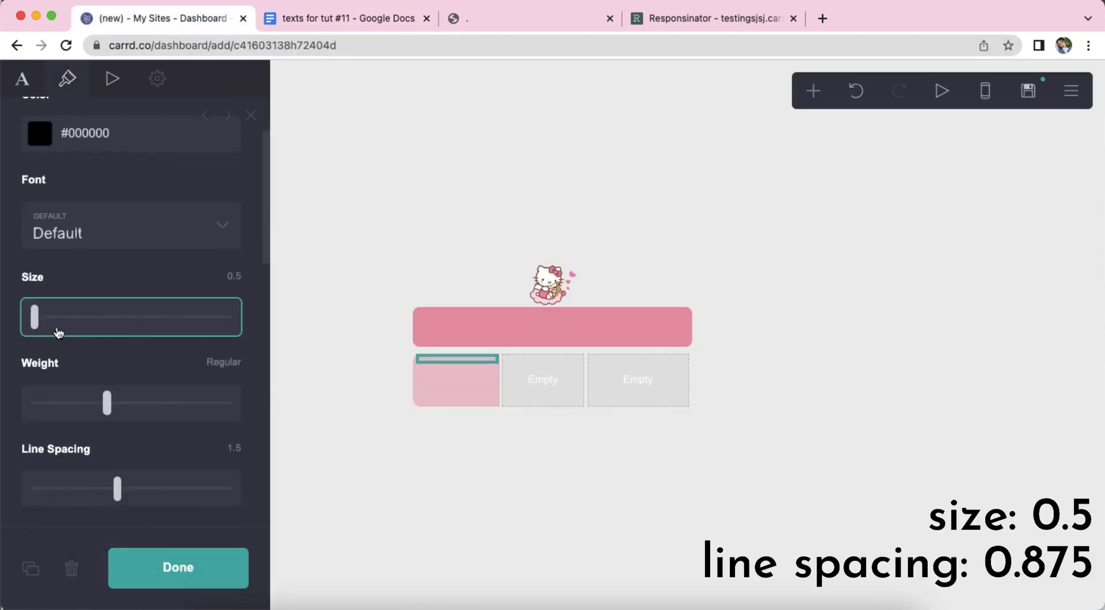
{"action": "left_click", "coordinate": [234, 445]}
{"action": "key", "text": "Return"}
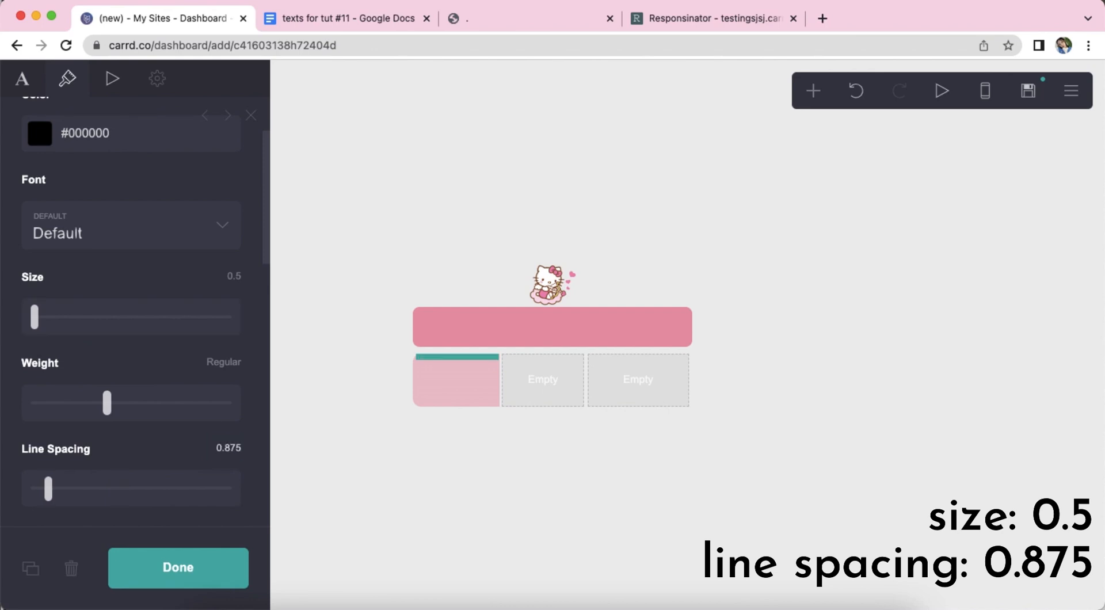
{"action": "scroll", "coordinate": [239, 437], "scroll_direction": "up", "scroll_amount": 3}
Add an icons element below the spacer text and give it three icons
{"action": "left_click", "coordinate": [813, 90]}
{"action": "left_click", "coordinate": [764, 250]}
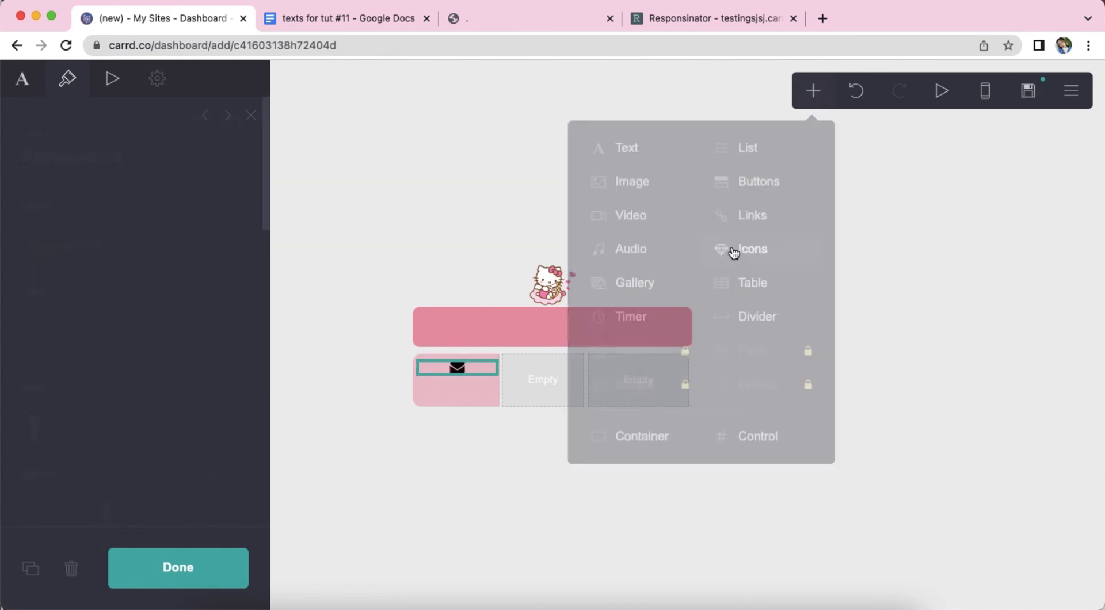
{"action": "left_click", "coordinate": [110, 263]}
{"action": "left_click", "coordinate": [123, 254]}
{"action": "left_click", "coordinate": [127, 289]}
Change the type of the first and second icons to Circle
{"action": "left_click", "coordinate": [138, 212]}
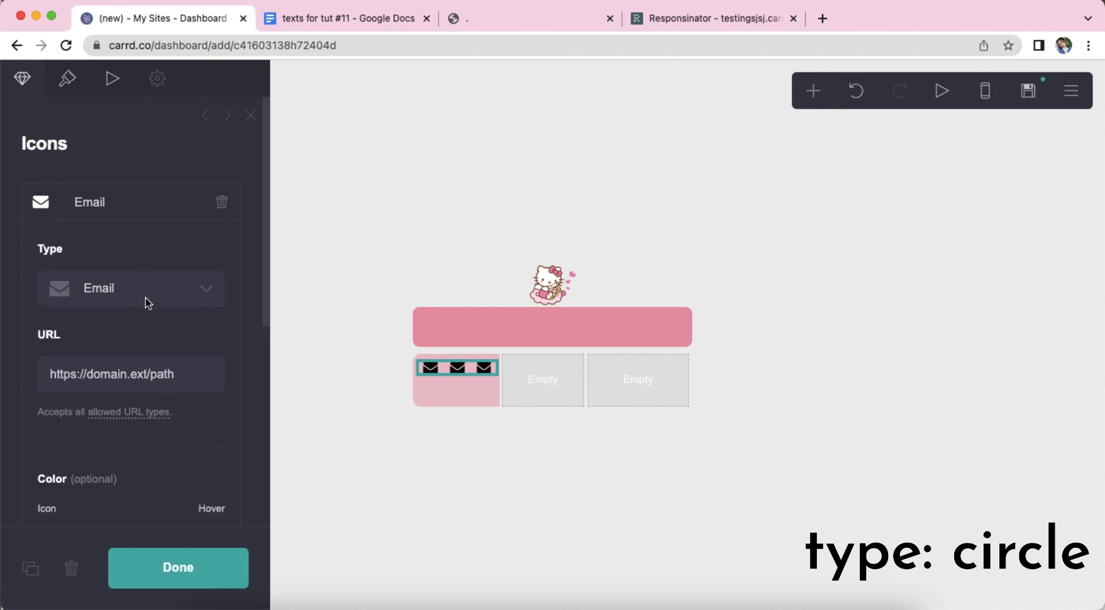
{"action": "left_click", "coordinate": [148, 288]}
{"action": "scroll", "coordinate": [148, 304], "scroll_direction": "down", "scroll_amount": 15}
{"action": "left_click", "coordinate": [158, 303]}
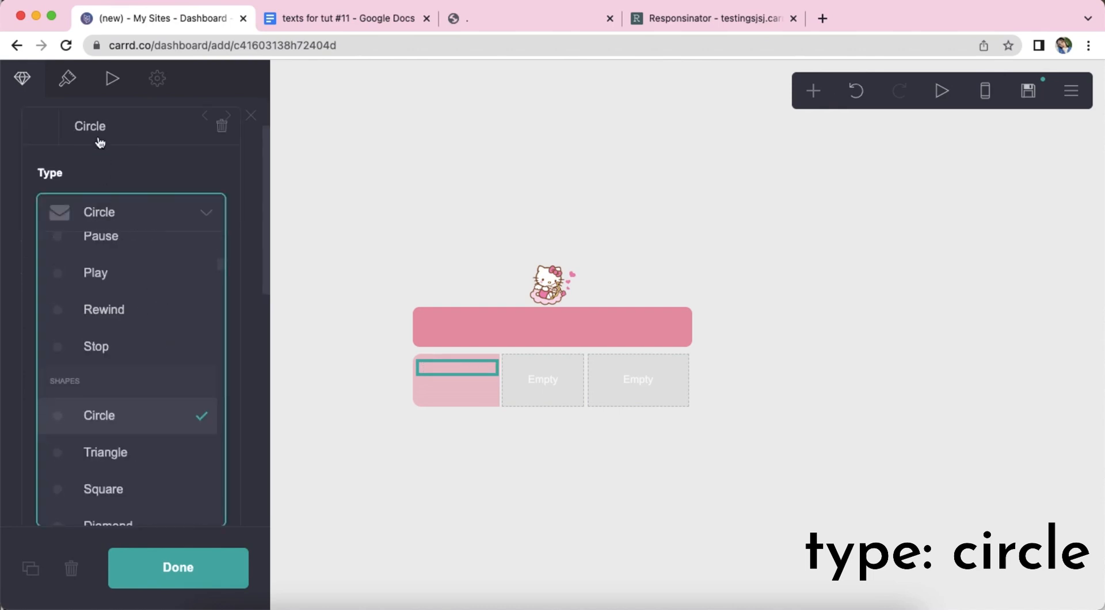
{"action": "left_click", "coordinate": [99, 139]}
{"action": "left_click", "coordinate": [135, 251]}
{"action": "left_click", "coordinate": [161, 327]}
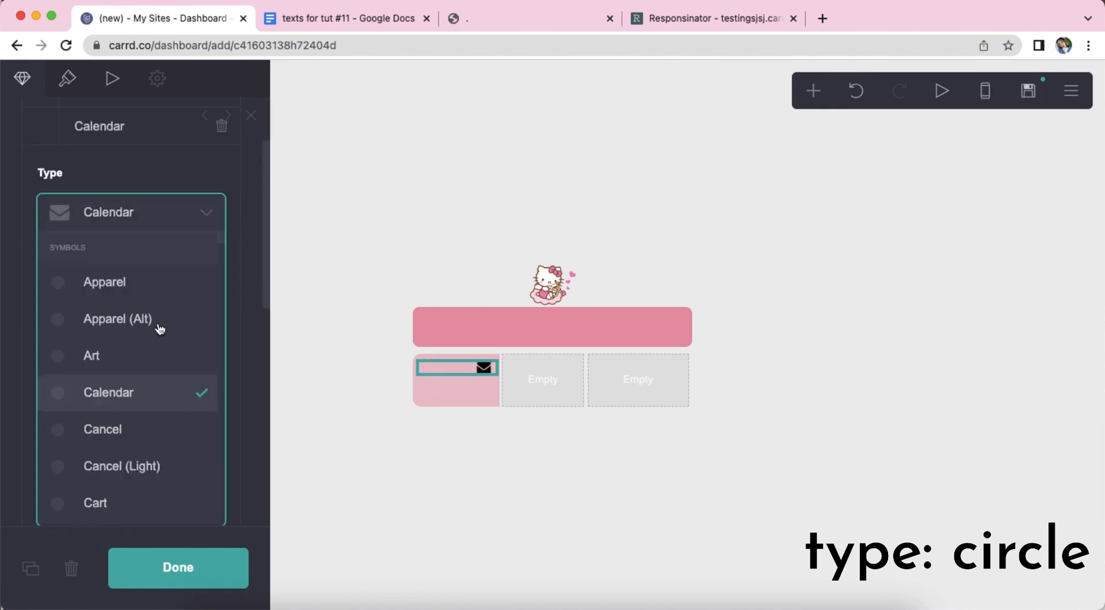
{"action": "scroll", "coordinate": [160, 329], "scroll_direction": "down", "scroll_amount": 15}
{"action": "left_click", "coordinate": [159, 328]}
{"action": "left_click", "coordinate": [114, 138]}
Change the third icon's type to Circle
{"action": "left_click", "coordinate": [133, 286]}
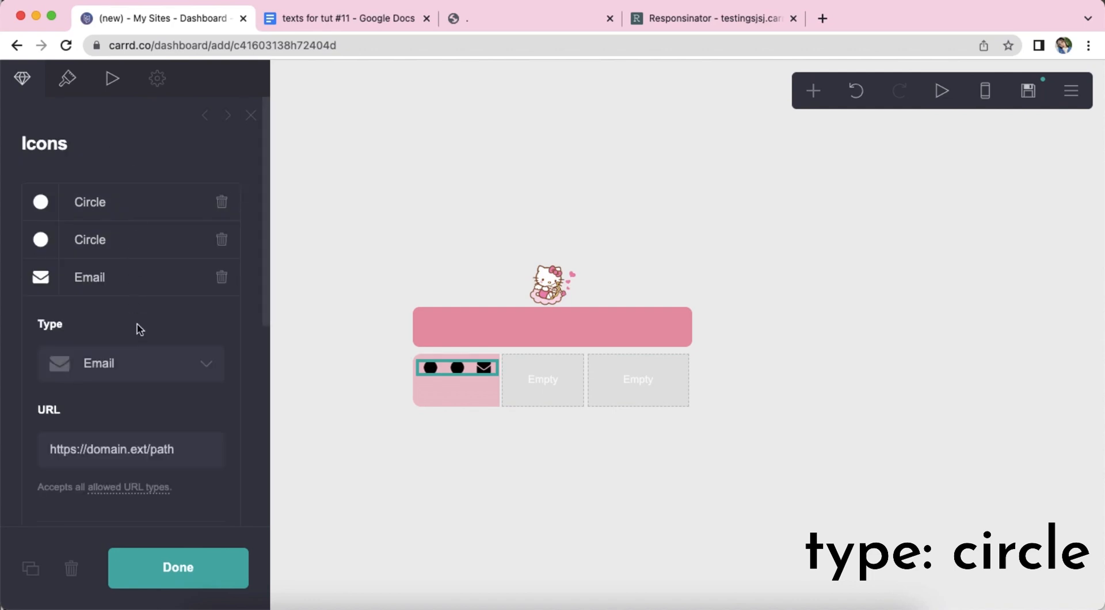
{"action": "left_click", "coordinate": [144, 373]}
{"action": "scroll", "coordinate": [141, 369], "scroll_direction": "down", "scroll_amount": 15}
{"action": "left_click", "coordinate": [140, 370]}
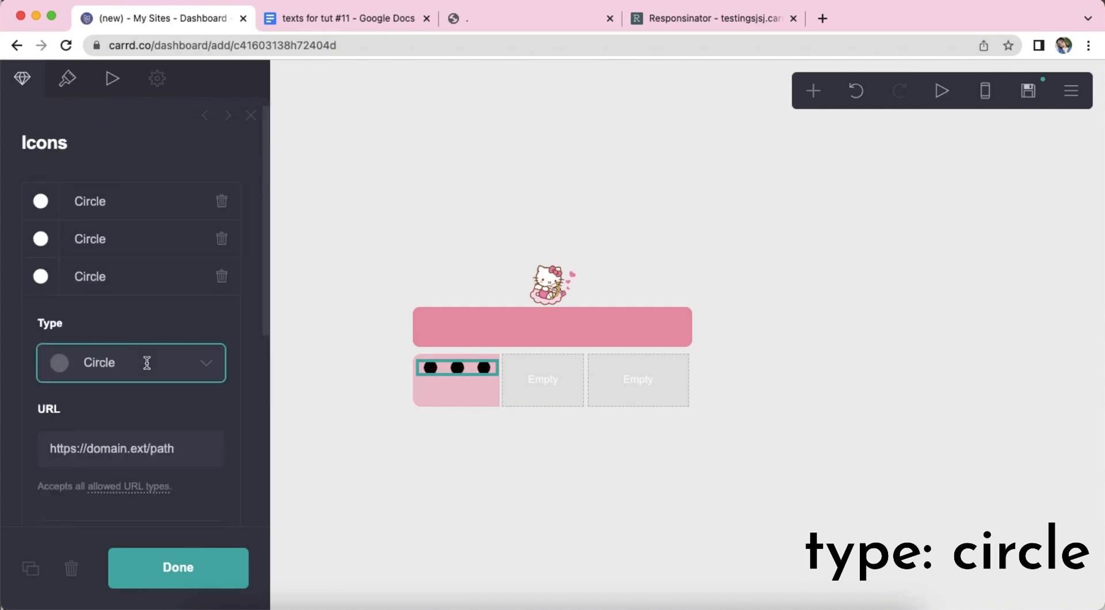
{"action": "left_click", "coordinate": [115, 282]}
Set the icon color of the three circles to #DF95AB
{"action": "left_click", "coordinate": [68, 82]}
{"action": "left_click", "coordinate": [109, 361]}
{"action": "double_click", "coordinate": [101, 358]}
{"action": "type", "text": "DF95"}
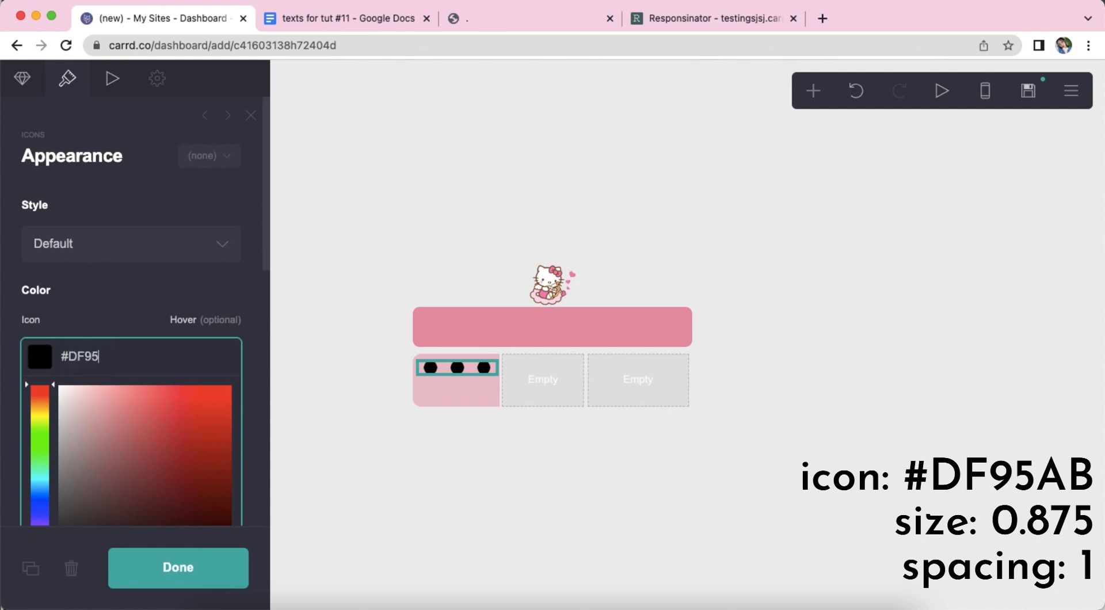
{"action": "type", "text": "AB"}
{"action": "key", "text": "Return"}
Set the circle icons' size to 0.875 and their spacing to 1
{"action": "scroll", "coordinate": [133, 409], "scroll_direction": "down", "scroll_amount": 3}
{"action": "left_click", "coordinate": [241, 323]}
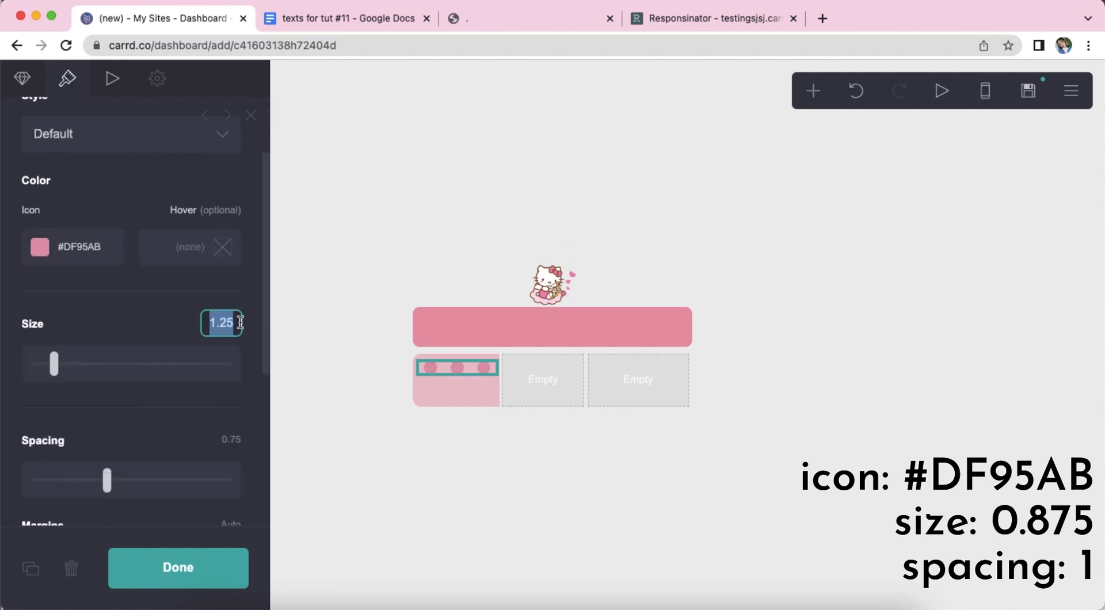
{"action": "type", "text": "0.875"}
{"action": "key", "text": "Return"}
{"action": "left_click", "coordinate": [231, 439]}
{"action": "type", "text": "1"}
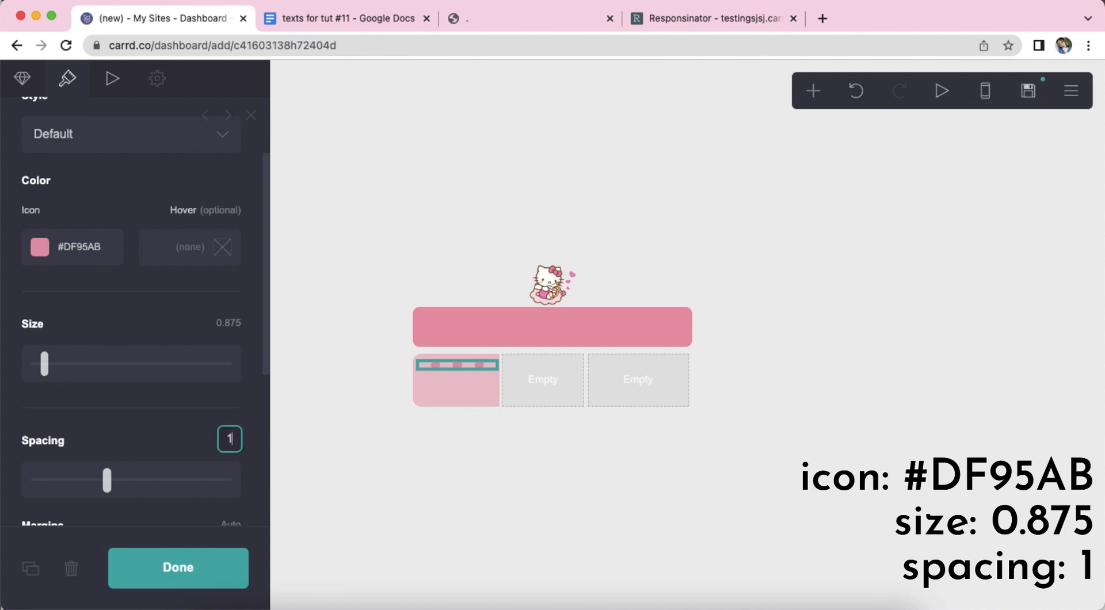
{"action": "scroll", "coordinate": [218, 428], "scroll_direction": "down", "scroll_amount": 5}
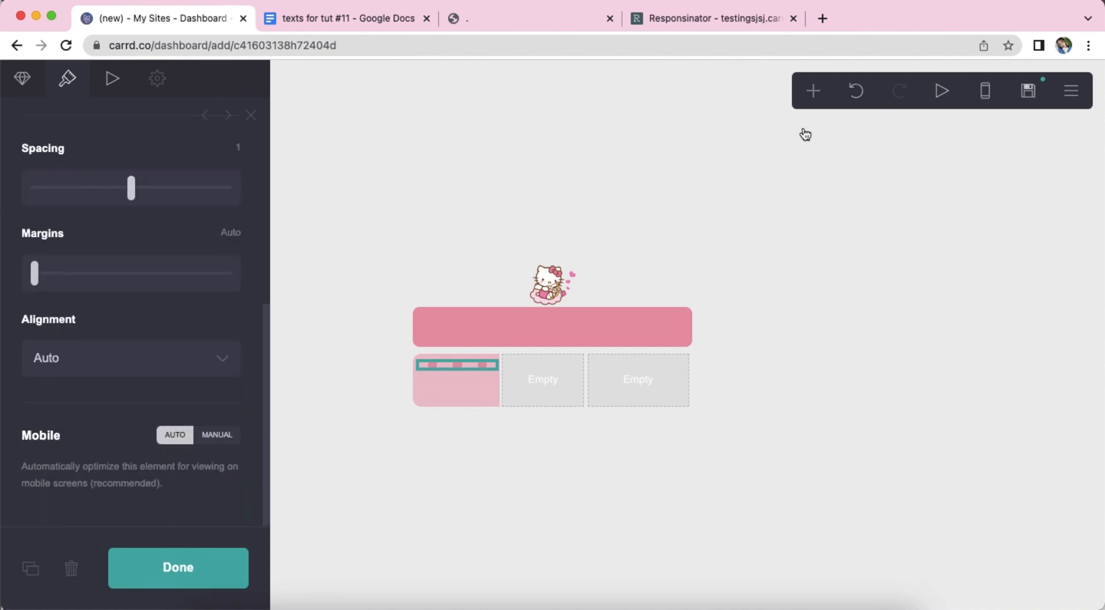
Add a second text element below the circle icons containing "\s" copied from the Google Docs document
{"action": "left_click", "coordinate": [805, 101]}
{"action": "left_click", "coordinate": [635, 148]}
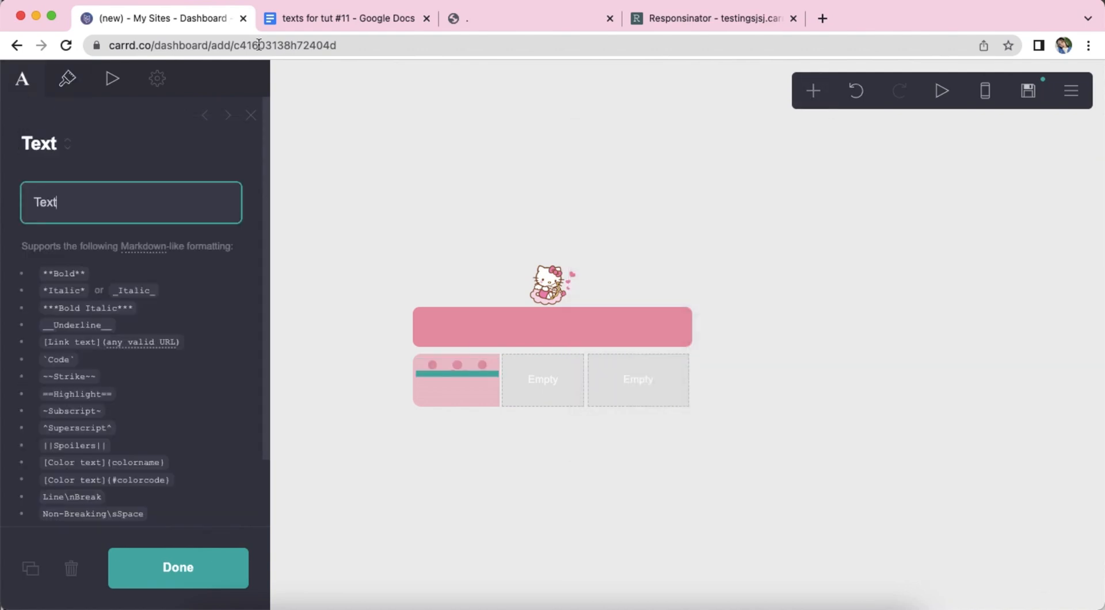
{"action": "left_click", "coordinate": [346, 18]}
{"action": "right_click", "coordinate": [309, 202]}
{"action": "left_click", "coordinate": [334, 217]}
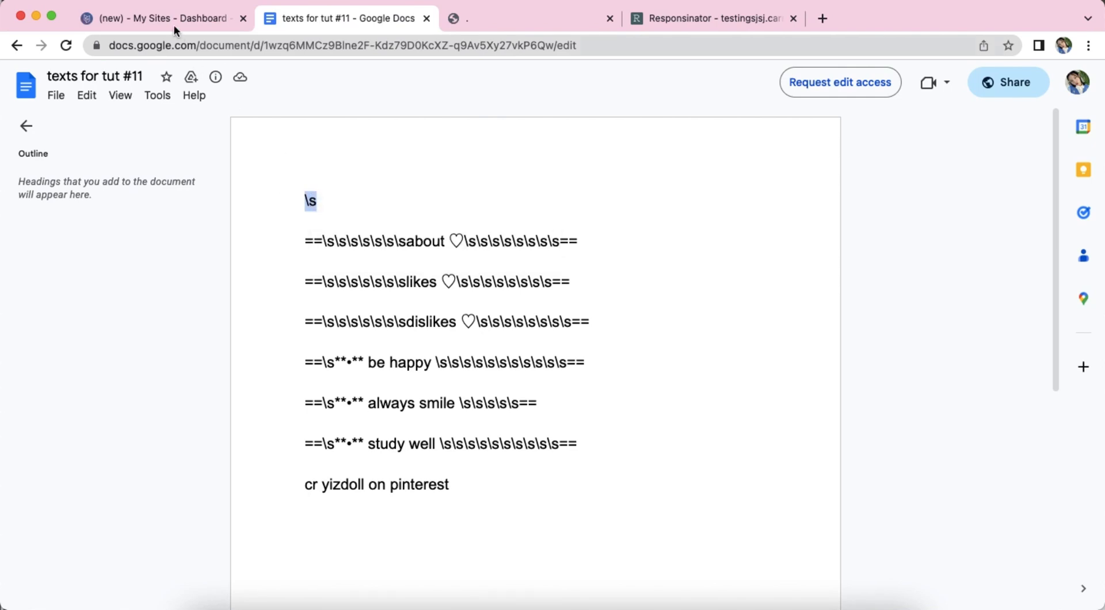
{"action": "left_click", "coordinate": [173, 19]}
{"action": "right_click", "coordinate": [82, 208]}
{"action": "left_click", "coordinate": [117, 339]}
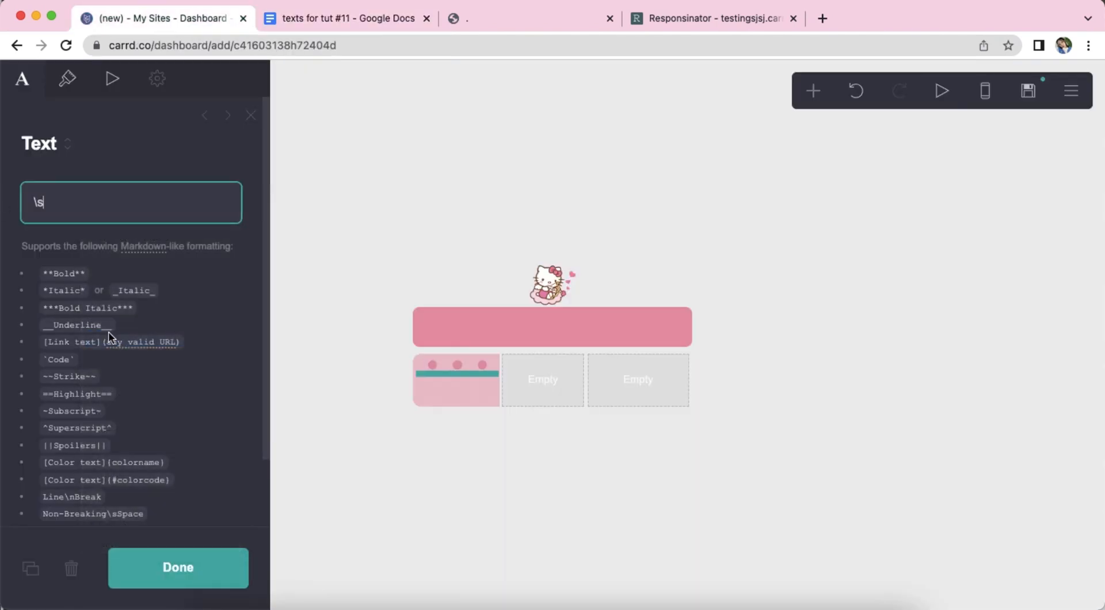
Add an image element below the text using the Pink Wallpaper Kawaii 32C.jpeg file, cropped to the laptop with the bear
{"action": "left_click", "coordinate": [803, 96]}
{"action": "left_click", "coordinate": [626, 188]}
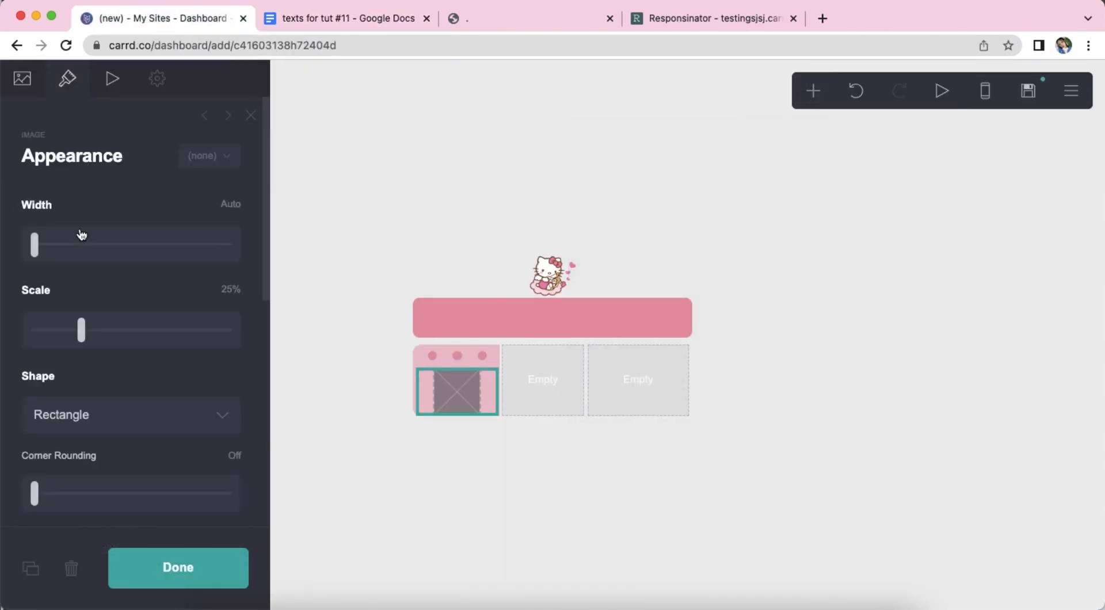
{"action": "left_click", "coordinate": [116, 259]}
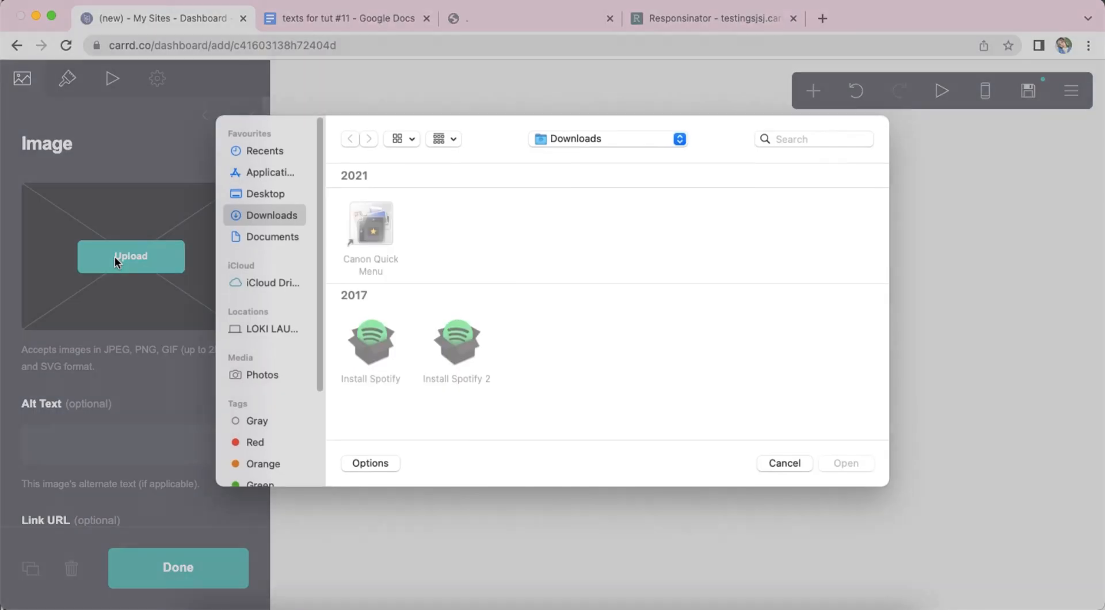
{"action": "double_click", "coordinate": [714, 237]}
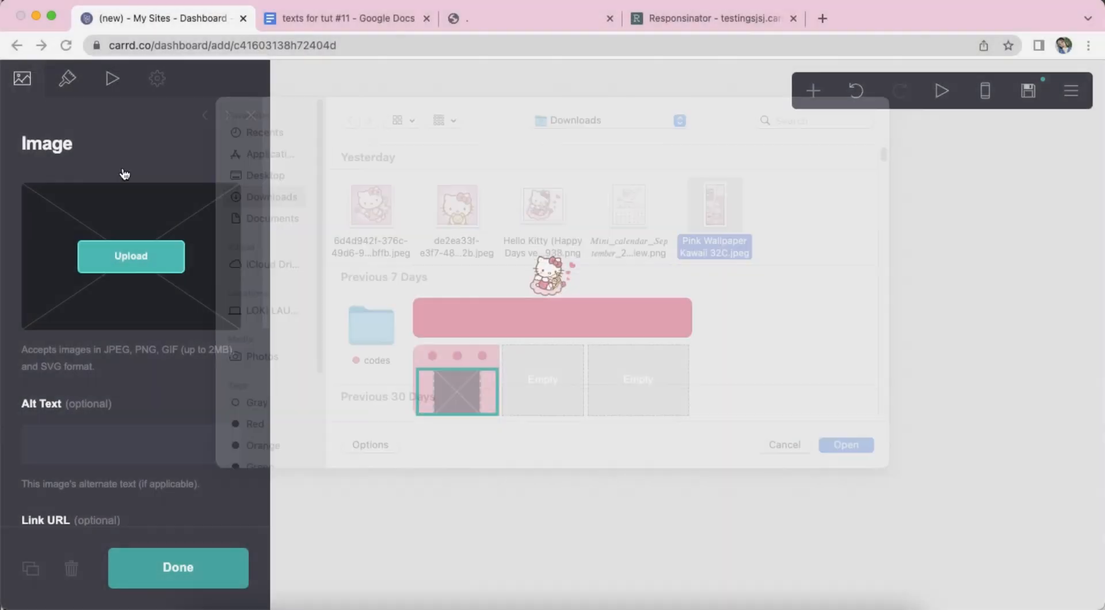
{"action": "left_click_drag", "start_coordinate": [555, 372], "coordinate": [605, 427]}
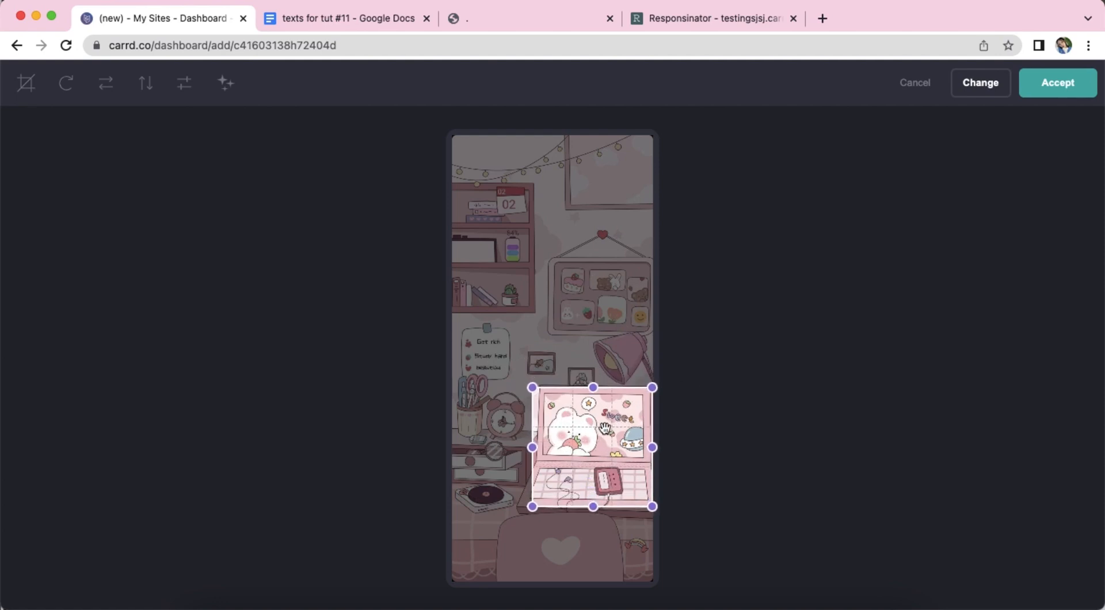
{"action": "left_click", "coordinate": [1053, 83]}
Set the laptop image's width to 15
{"action": "left_click", "coordinate": [67, 78]}
{"action": "left_click", "coordinate": [233, 203]}
{"action": "type", "text": "15"}
{"action": "key", "text": "Return"}
{"action": "left_click", "coordinate": [900, 430]}
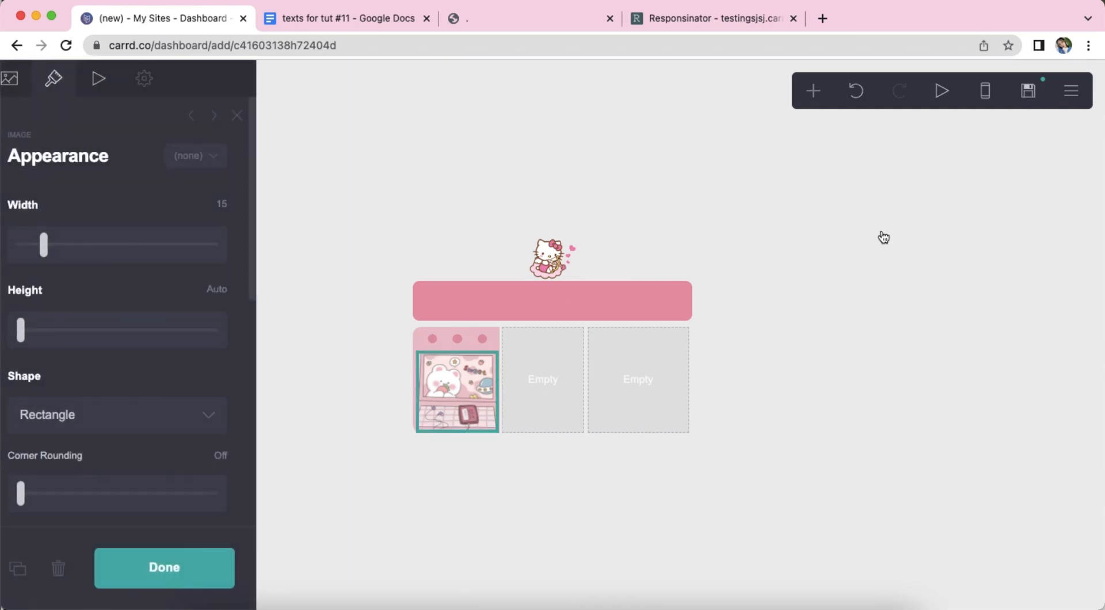
Add a second image element below the laptop image and upload the September mini calendar PNG from Downloads
{"action": "left_click", "coordinate": [814, 91]}
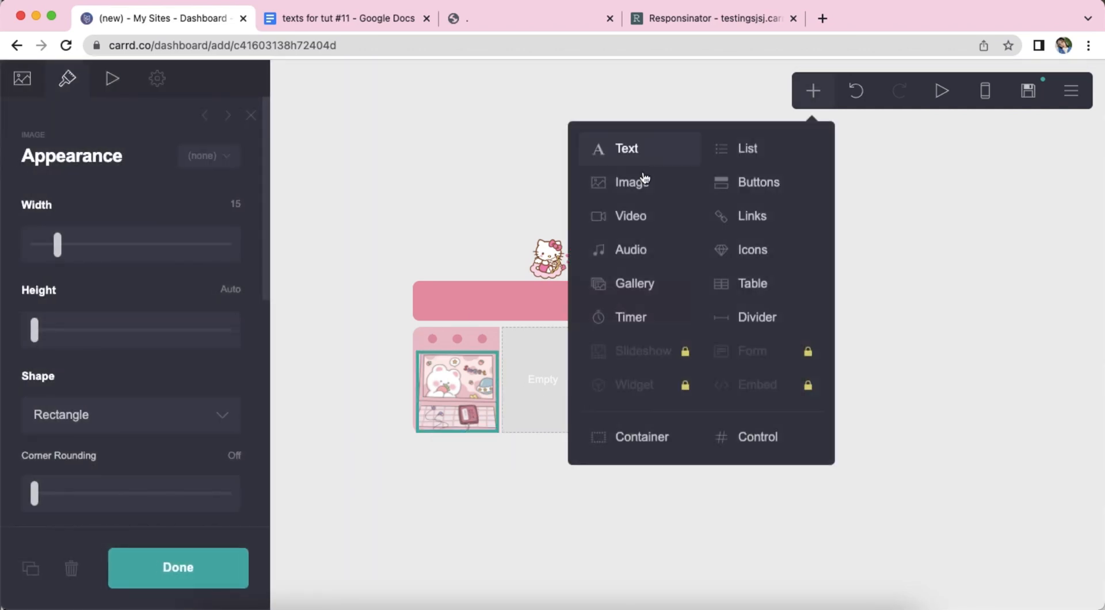
{"action": "left_click", "coordinate": [632, 179]}
{"action": "left_click", "coordinate": [26, 85]}
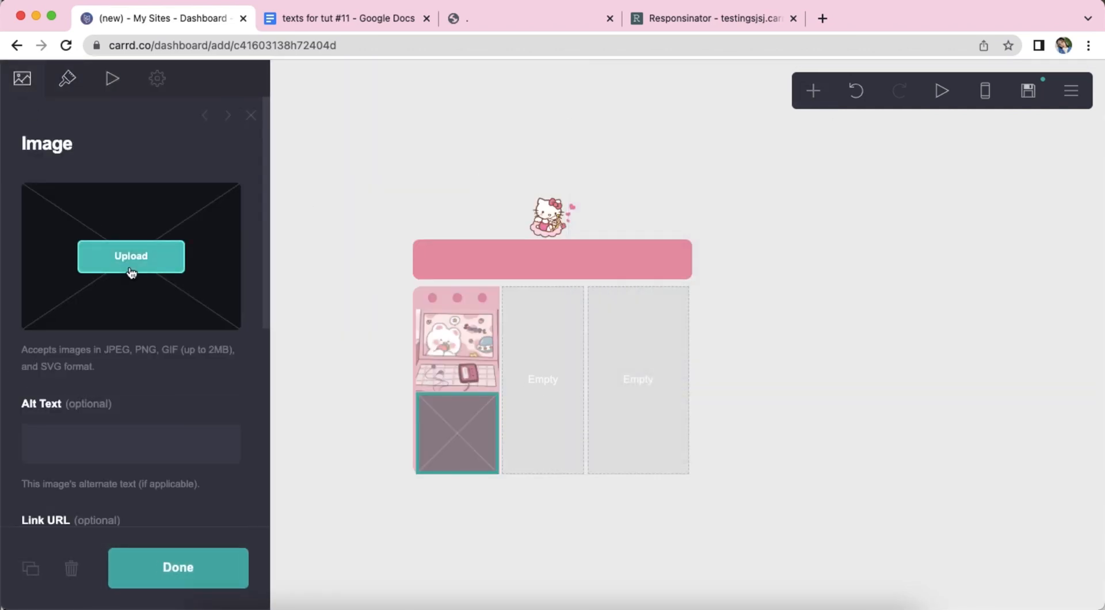
{"action": "left_click", "coordinate": [131, 259]}
{"action": "double_click", "coordinate": [618, 232]}
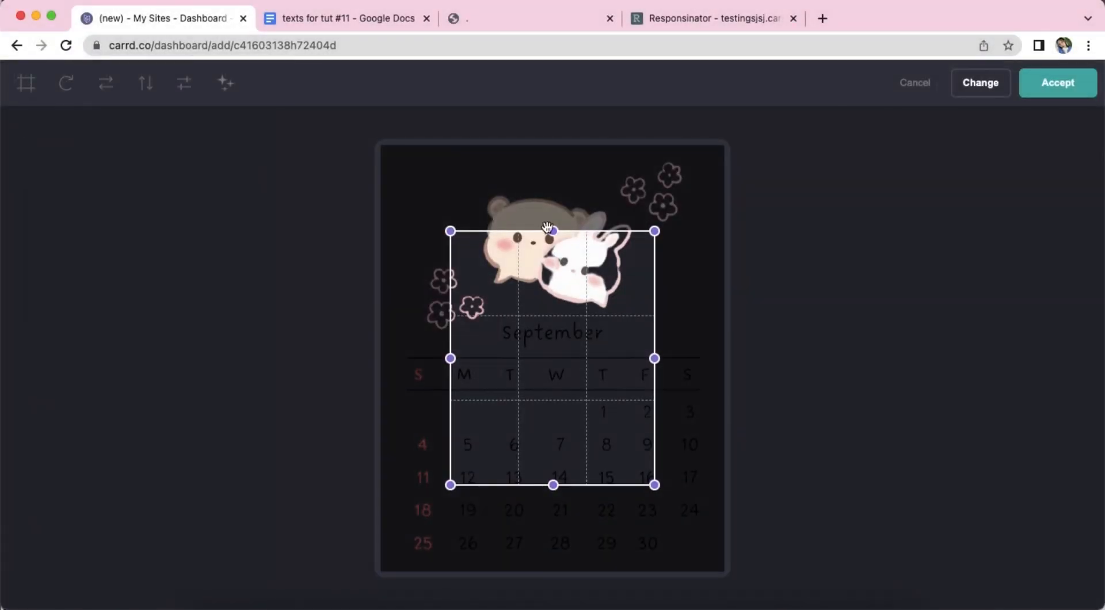
Crop the calendar image to enclose the bear and bunny, flowers and all the dates with narrow margins
{"action": "left_click_drag", "start_coordinate": [548, 226], "coordinate": [559, 157]}
{"action": "left_click_drag", "start_coordinate": [453, 318], "coordinate": [398, 316]}
{"action": "left_click_drag", "start_coordinate": [527, 486], "coordinate": [534, 564]}
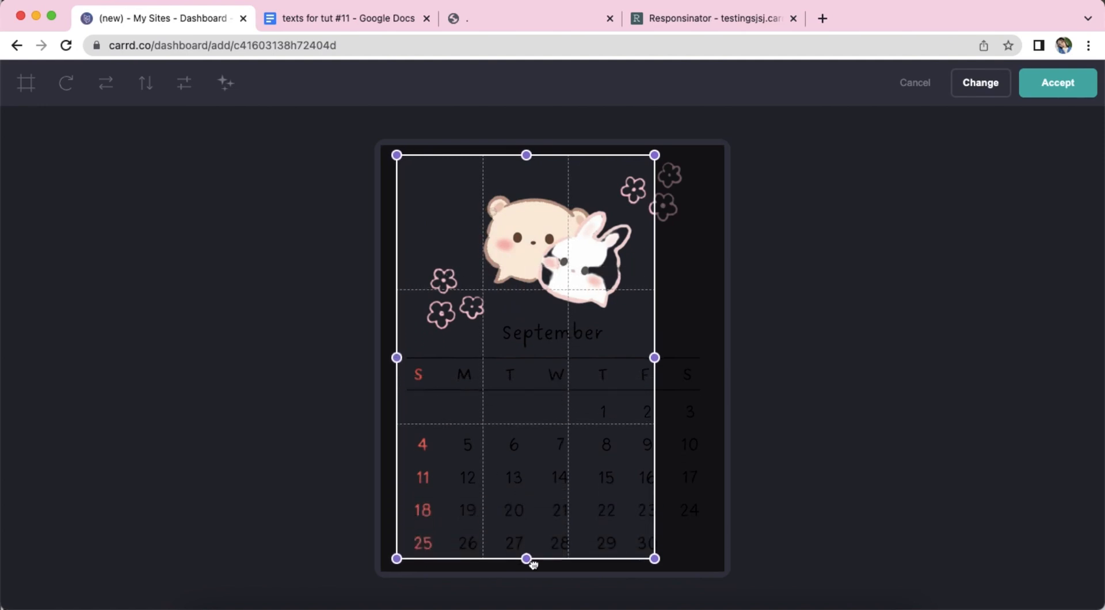
{"action": "left_click_drag", "start_coordinate": [655, 358], "coordinate": [711, 357]}
{"action": "left_click", "coordinate": [1023, 90]}
{"action": "left_click", "coordinate": [68, 77]}
{"action": "left_click", "coordinate": [213, 256]}
{"action": "left_click", "coordinate": [802, 356]}
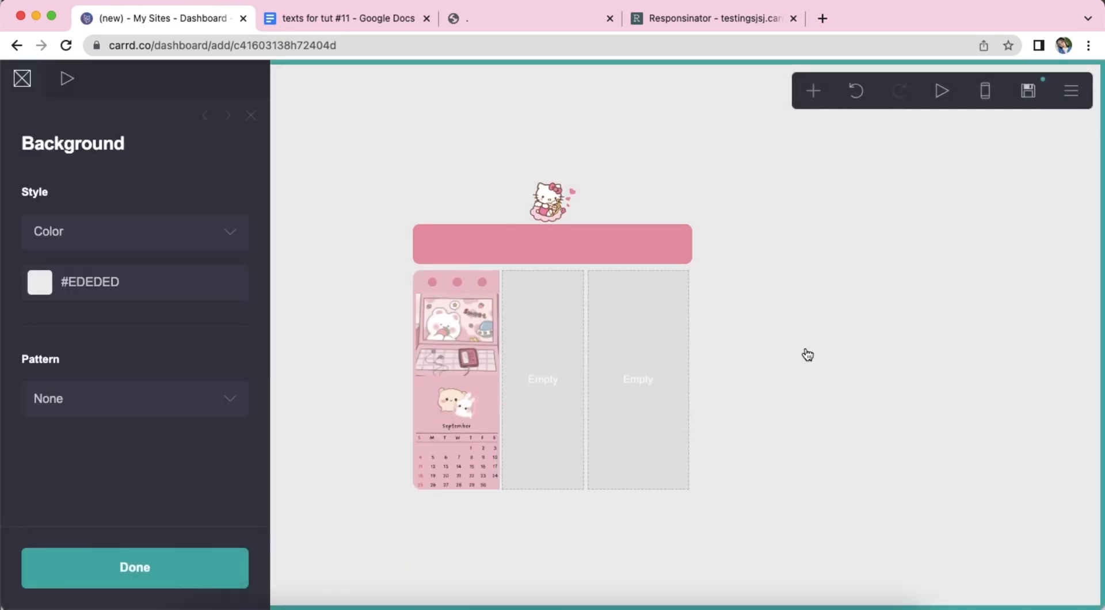
{"action": "left_click", "coordinate": [807, 355]}
Add a table to the middle column and clear its default headings
{"action": "left_click", "coordinate": [810, 94]}
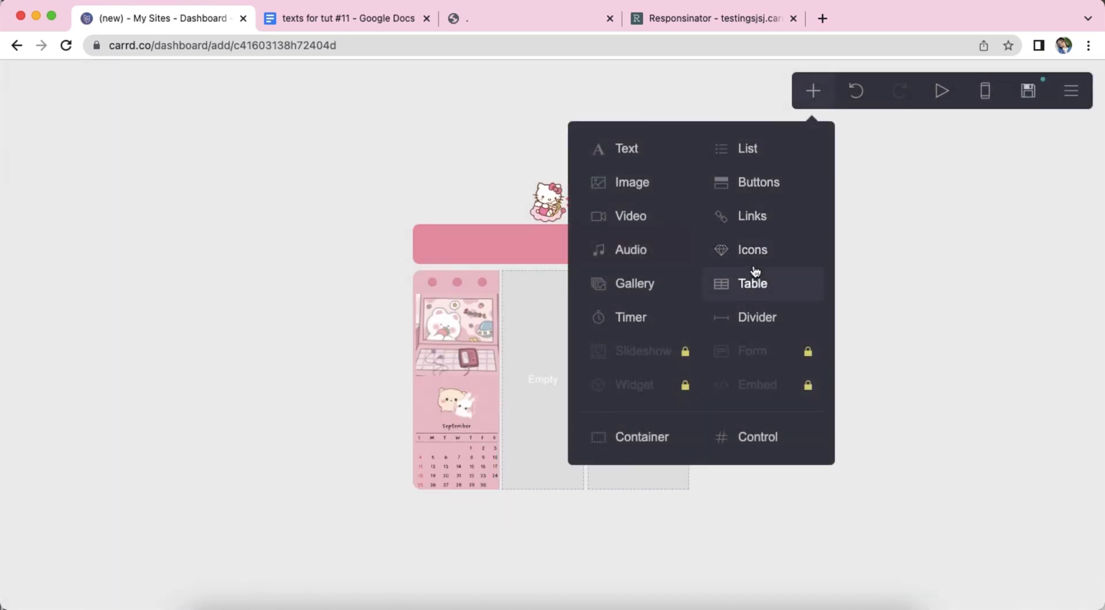
{"action": "left_click", "coordinate": [754, 277]}
{"action": "left_click_drag", "start_coordinate": [148, 313], "coordinate": [10, 216]}
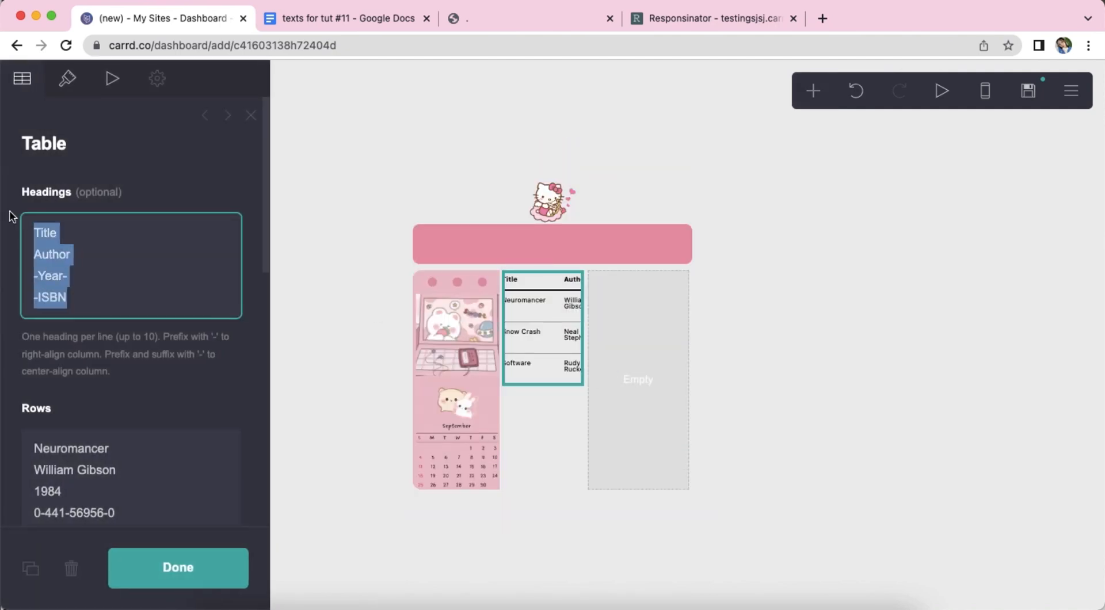
{"action": "key", "text": "BackSpace"}
Replace the table's default rows with a single cell containing the word "info" twelve times
{"action": "right_click", "coordinate": [133, 375]}
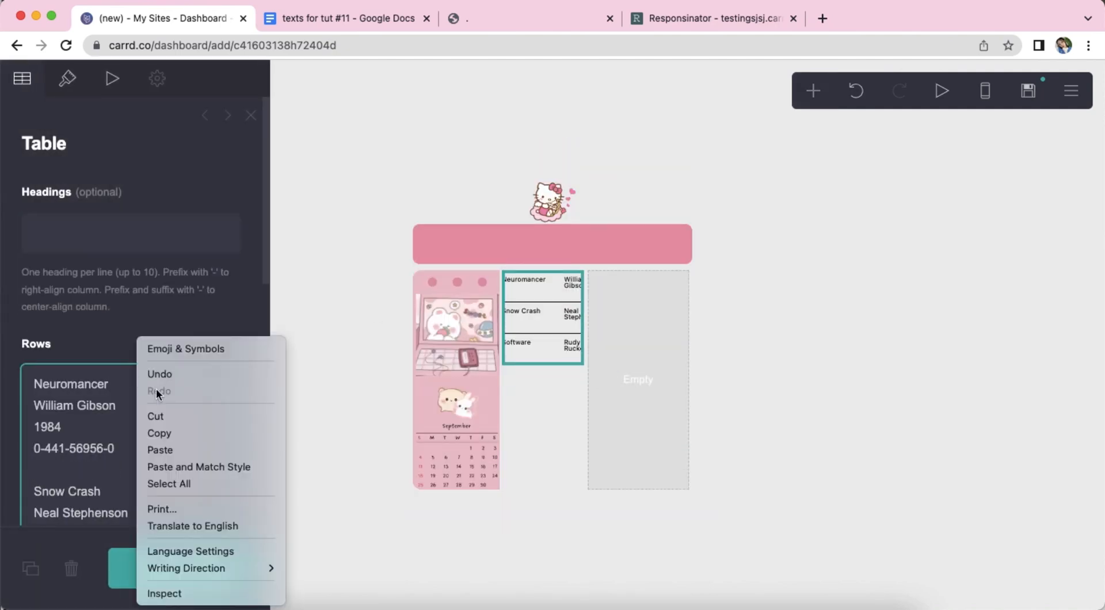
{"action": "left_click", "coordinate": [186, 488]}
{"action": "key", "text": "super+v"}
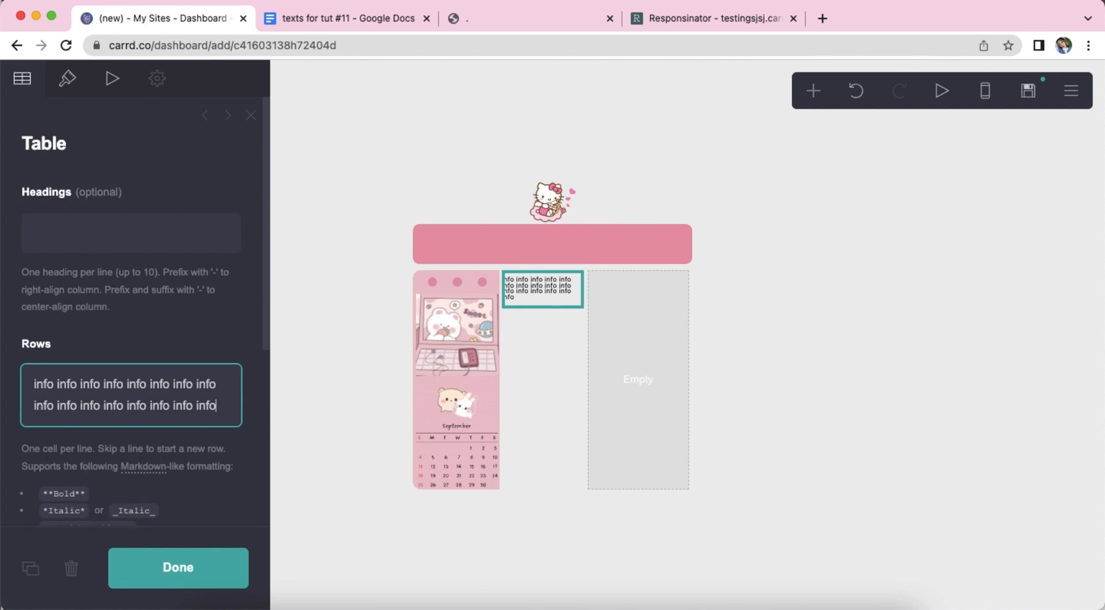
{"action": "left_click_drag", "start_coordinate": [124, 406], "coordinate": [236, 405]}
{"action": "key", "text": "BackSpace"}
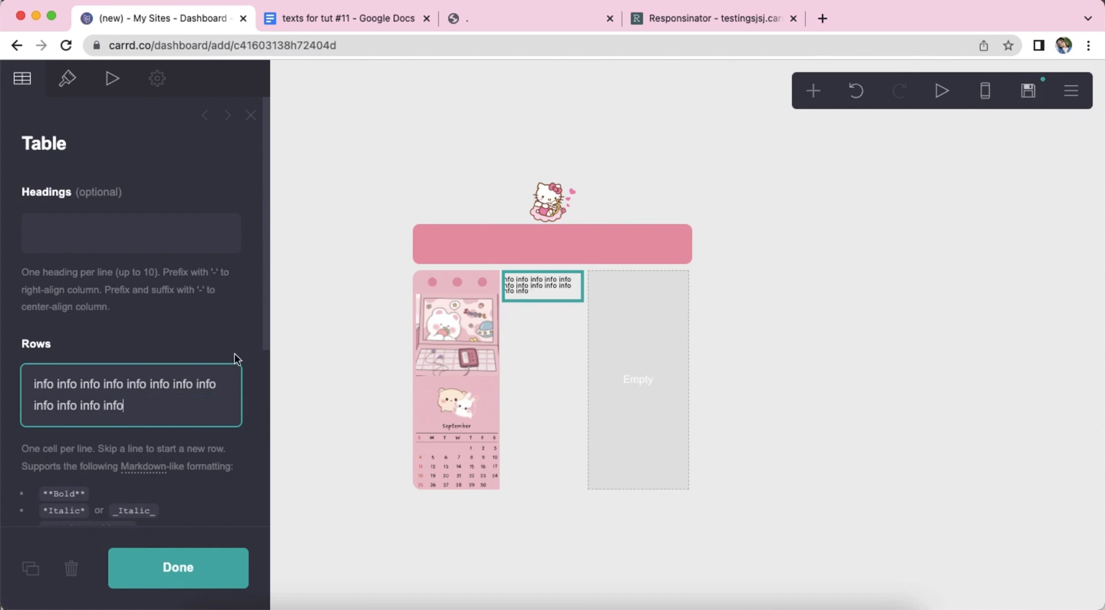
Add a second table row with the highlighted "about ♡" line copied from the Google Docs document
{"action": "left_click", "coordinate": [294, 21]}
{"action": "left_click_drag", "start_coordinate": [304, 240], "coordinate": [464, 240]}
{"action": "left_click_drag", "start_coordinate": [535, 241], "coordinate": [580, 241]}
{"action": "right_click", "coordinate": [540, 243]}
{"action": "left_click", "coordinate": [567, 257]}
{"action": "left_click", "coordinate": [138, 18]}
{"action": "key", "text": "Return"}
{"action": "key", "text": "Return"}
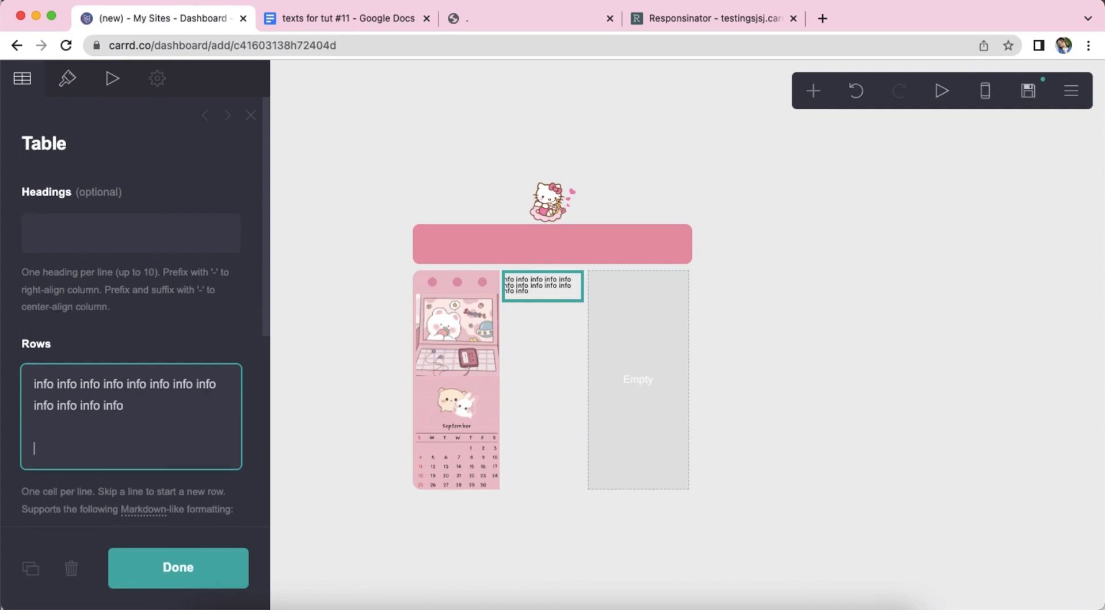
{"action": "right_click", "coordinate": [139, 437]}
{"action": "left_click", "coordinate": [160, 485]}
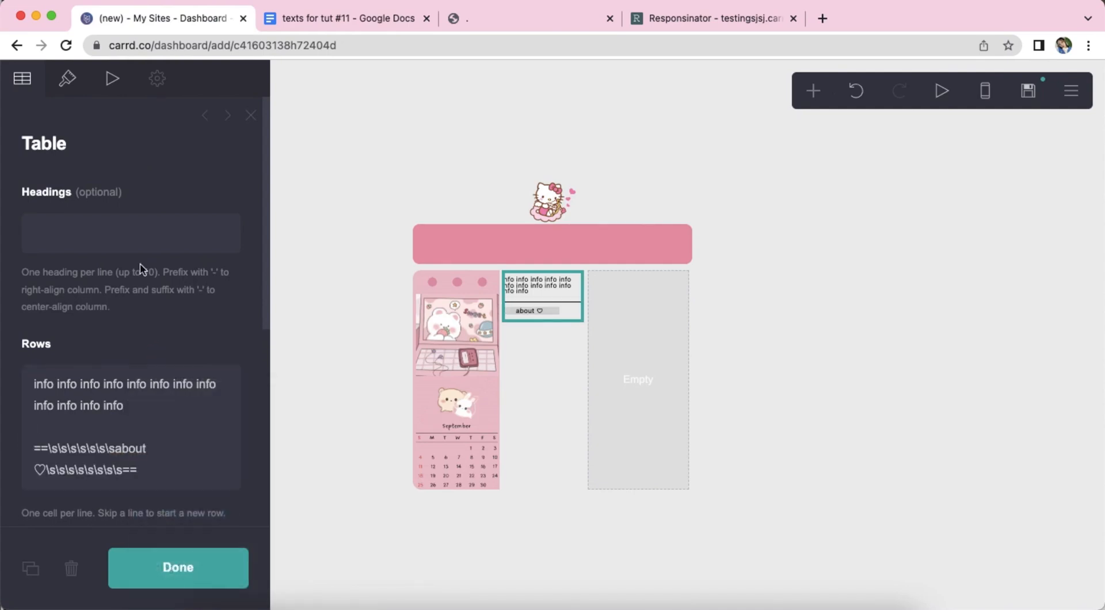
Set the table's style to Grid and its border color to #E2A4BA
{"action": "left_click", "coordinate": [68, 80]}
{"action": "left_click", "coordinate": [88, 308]}
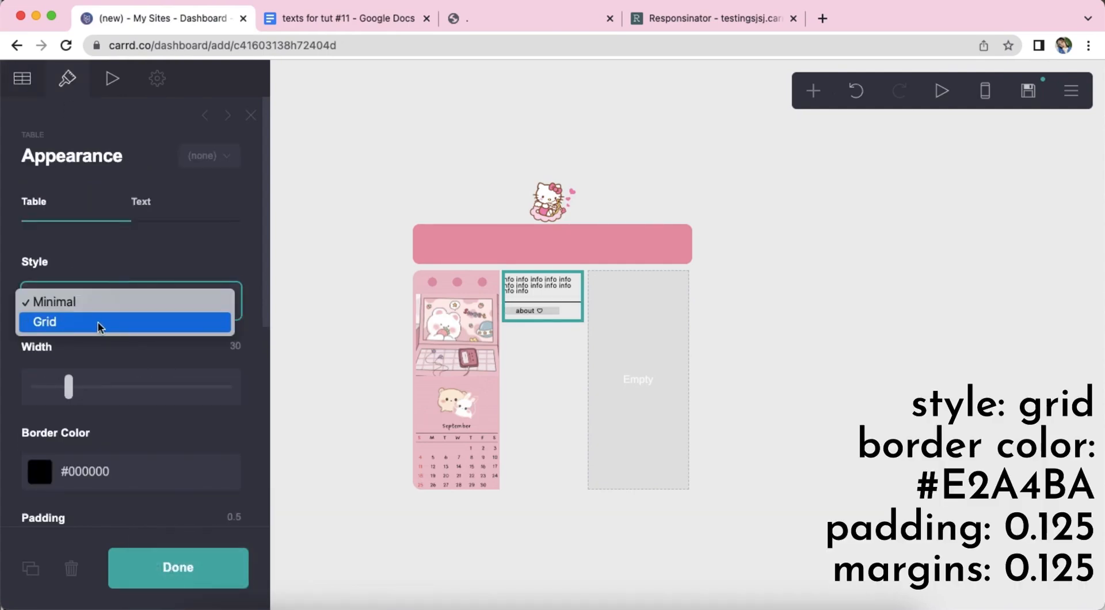
{"action": "left_click", "coordinate": [98, 320]}
{"action": "scroll", "coordinate": [117, 383], "scroll_direction": "down", "scroll_amount": 2}
{"action": "left_click", "coordinate": [163, 365]}
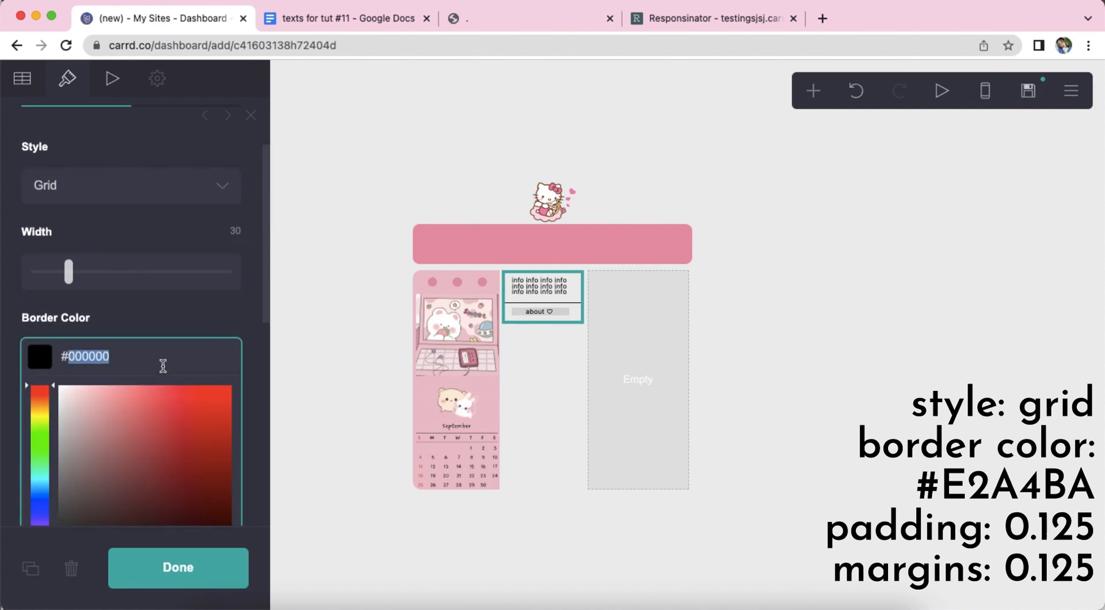
{"action": "type", "text": "E2A4BA"}
{"action": "key", "text": "Return"}
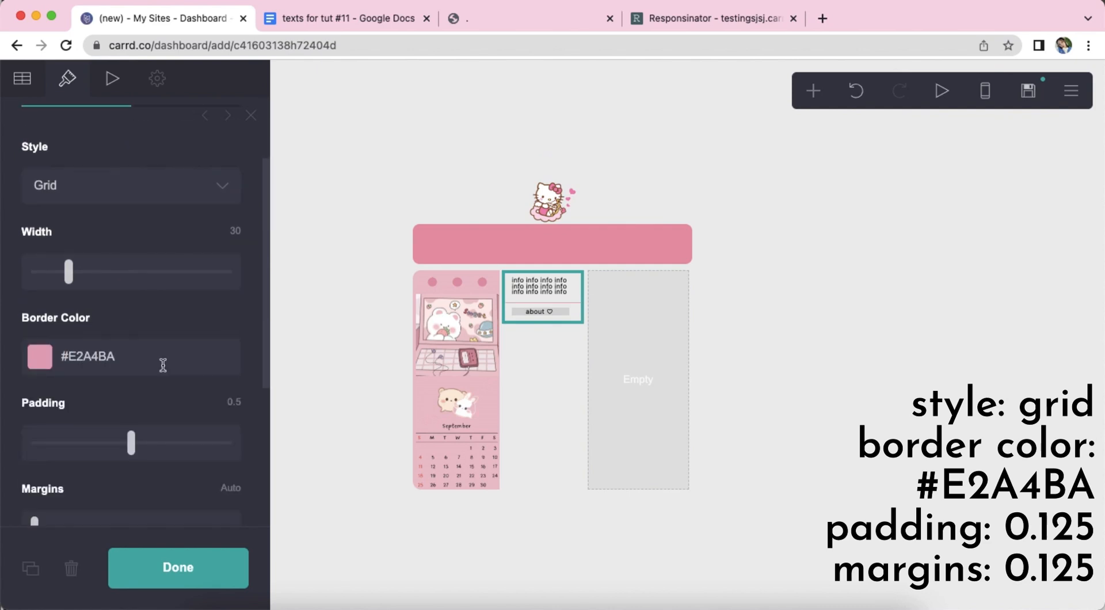
Set the table's padding and margins to 0.125 each
{"action": "scroll", "coordinate": [185, 396], "scroll_direction": "down", "scroll_amount": 1}
{"action": "type", "text": "0.125"}
{"action": "key", "text": "Return"}
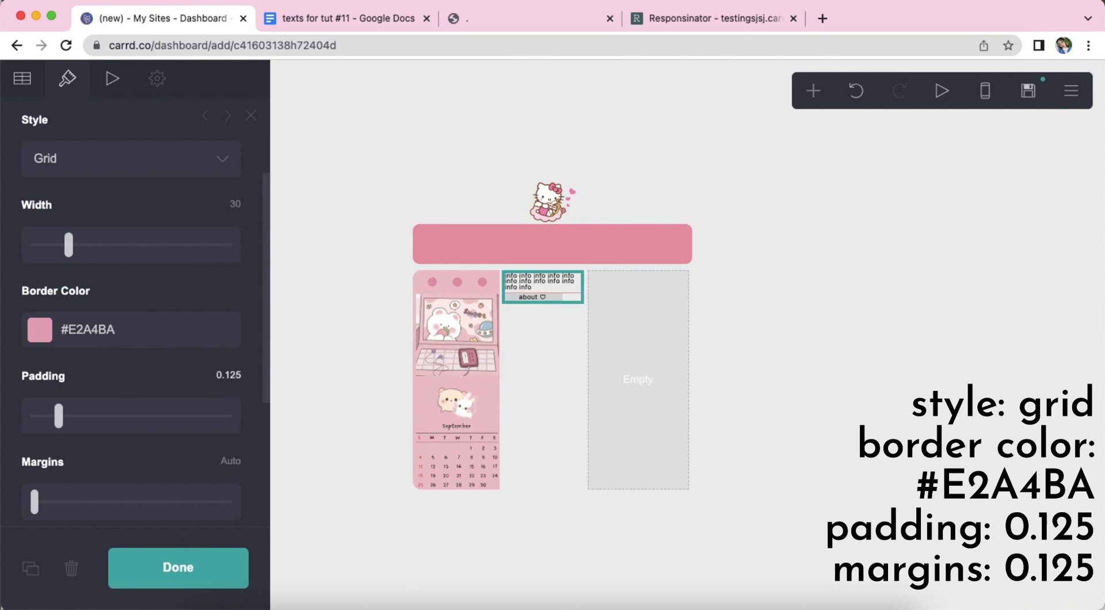
{"action": "left_click", "coordinate": [238, 462]}
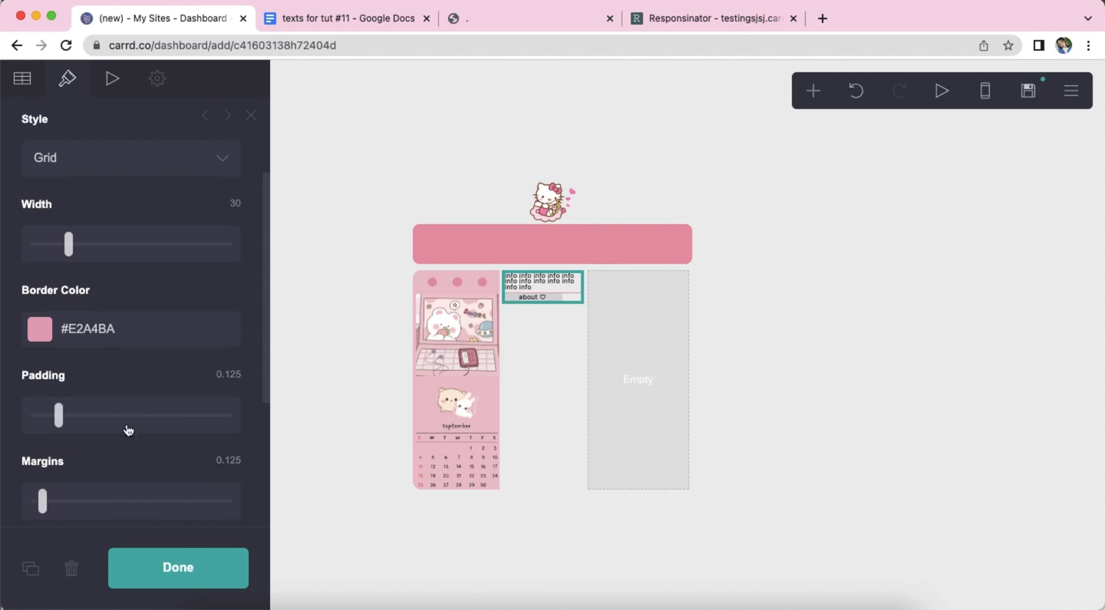
Set the table's text color to #A87A90
{"action": "scroll", "coordinate": [136, 402], "scroll_direction": "up", "scroll_amount": 5}
{"action": "left_click", "coordinate": [166, 233]}
{"action": "left_click", "coordinate": [175, 305]}
{"action": "type", "text": "#A87A90"}
{"action": "key", "text": "Return"}
Set the table text's highlight colors to #FFFFFF for the text and #E2A4B7 for the background
{"action": "scroll", "coordinate": [104, 354], "scroll_direction": "down", "scroll_amount": 1}
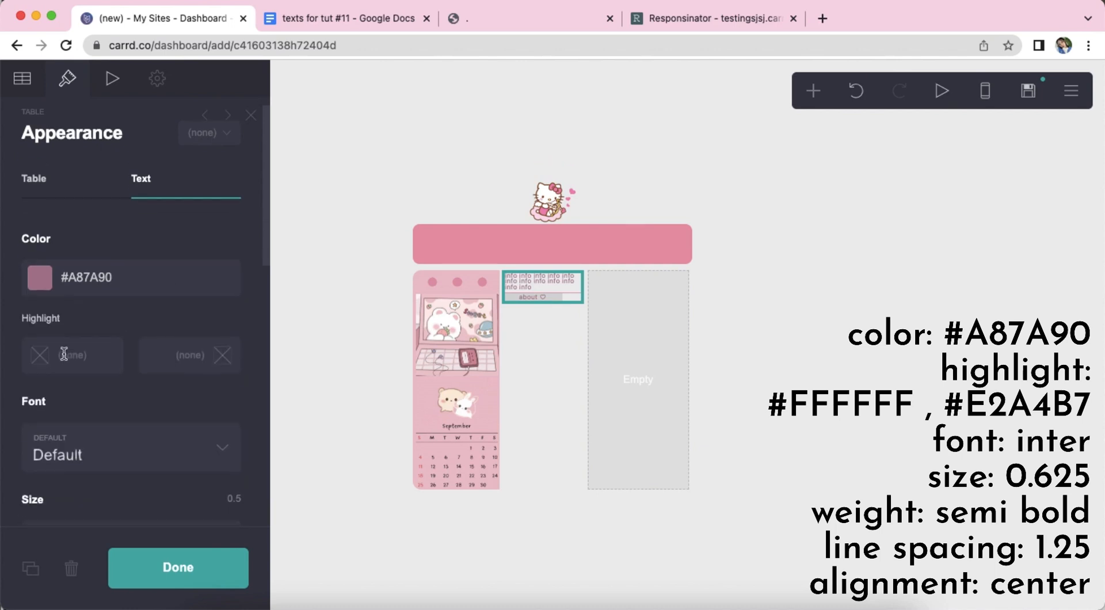
{"action": "left_click", "coordinate": [75, 353]}
{"action": "type", "text": "#FFFFFF"}
{"action": "left_click", "coordinate": [99, 329]}
{"action": "left_click", "coordinate": [199, 356]}
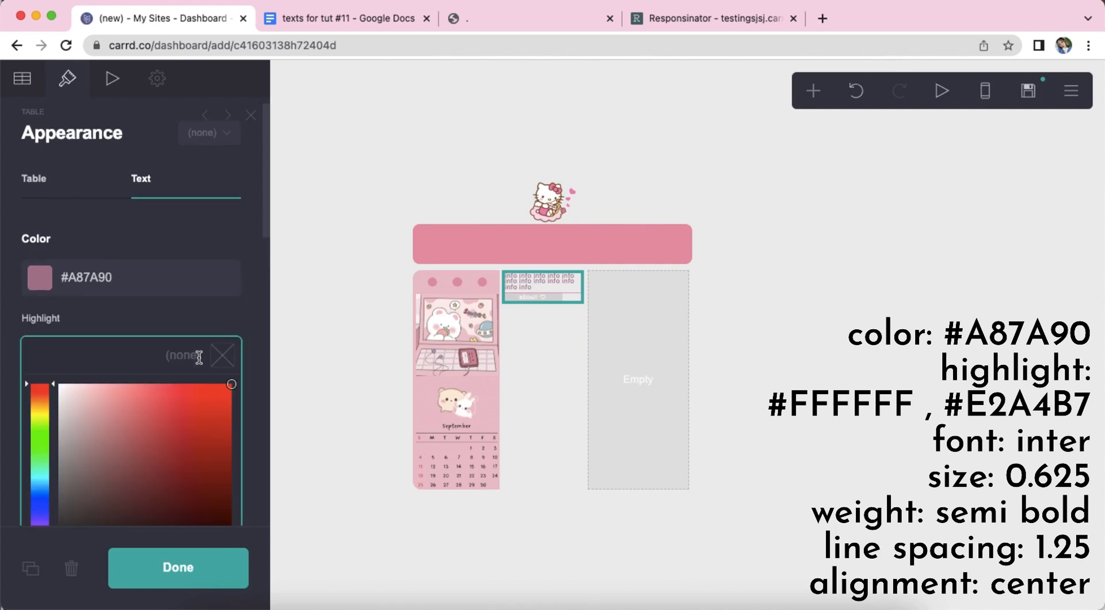
{"action": "type", "text": "#E2A4B7"}
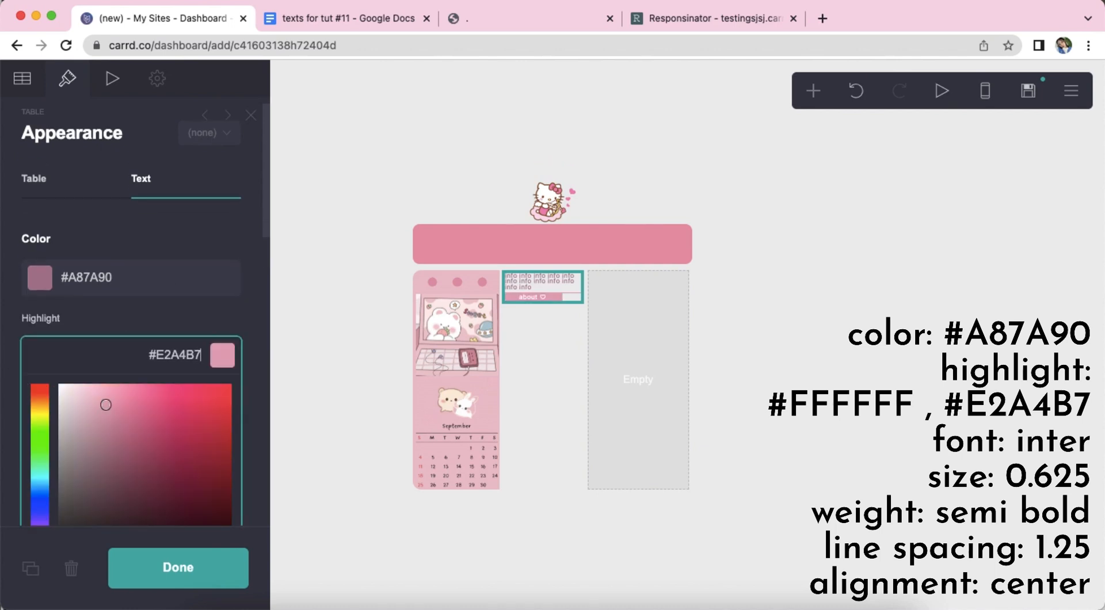
{"action": "key", "text": "Return"}
Set the table text's font to Inter and its size to 0.625
{"action": "scroll", "coordinate": [180, 403], "scroll_direction": "down", "scroll_amount": 2}
{"action": "left_click", "coordinate": [177, 352]}
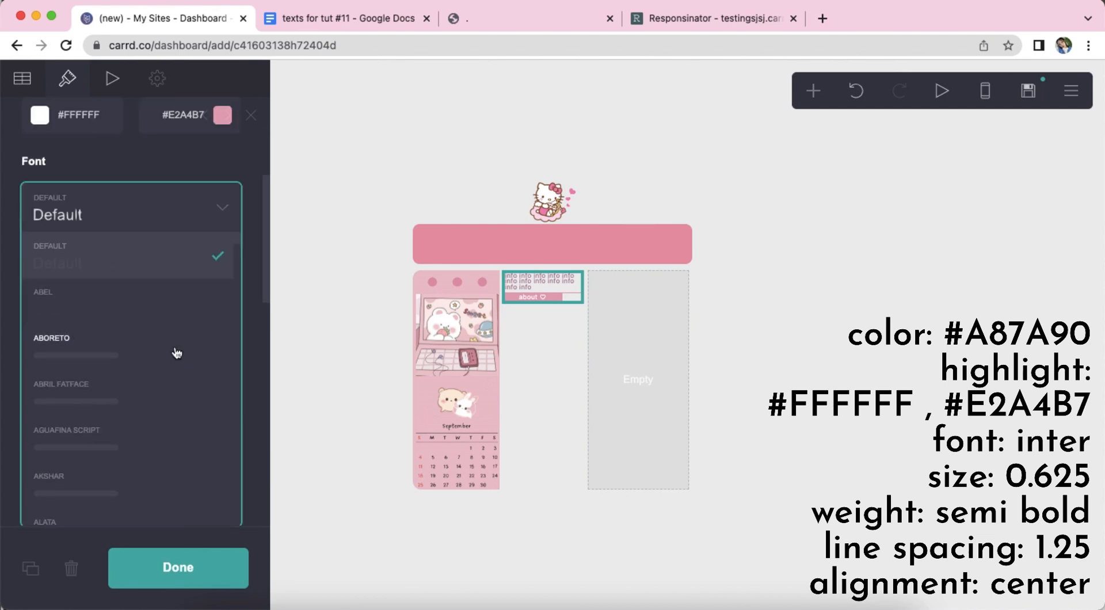
{"action": "type", "text": "inter"}
{"action": "key", "text": "Return"}
{"action": "left_click", "coordinate": [244, 256]}
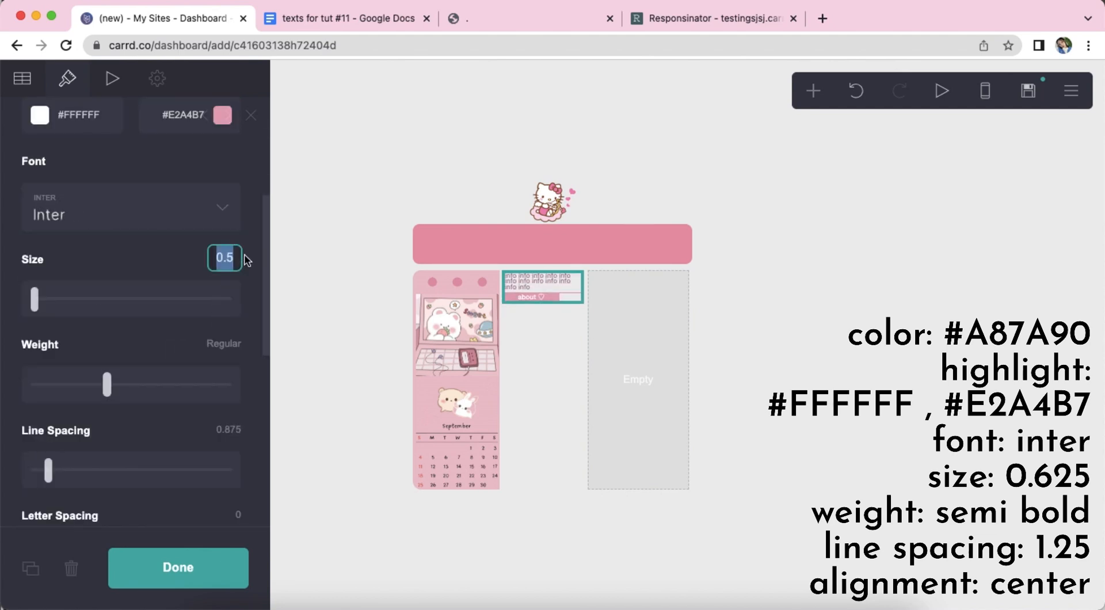
{"action": "type", "text": "0.625"}
{"action": "key", "text": "Return"}
Set the table text's weight to Semi-Bold and its line spacing to 1.25
{"action": "left_click_drag", "start_coordinate": [176, 384], "coordinate": [156, 384]}
{"action": "scroll", "coordinate": [164, 354], "scroll_direction": "down", "scroll_amount": 2}
{"action": "left_click", "coordinate": [229, 325]}
{"action": "type", "text": "1.25"}
{"action": "key", "text": "Return"}
Set the table text's alignment to Center
{"action": "scroll", "coordinate": [175, 343], "scroll_direction": "down", "scroll_amount": 5}
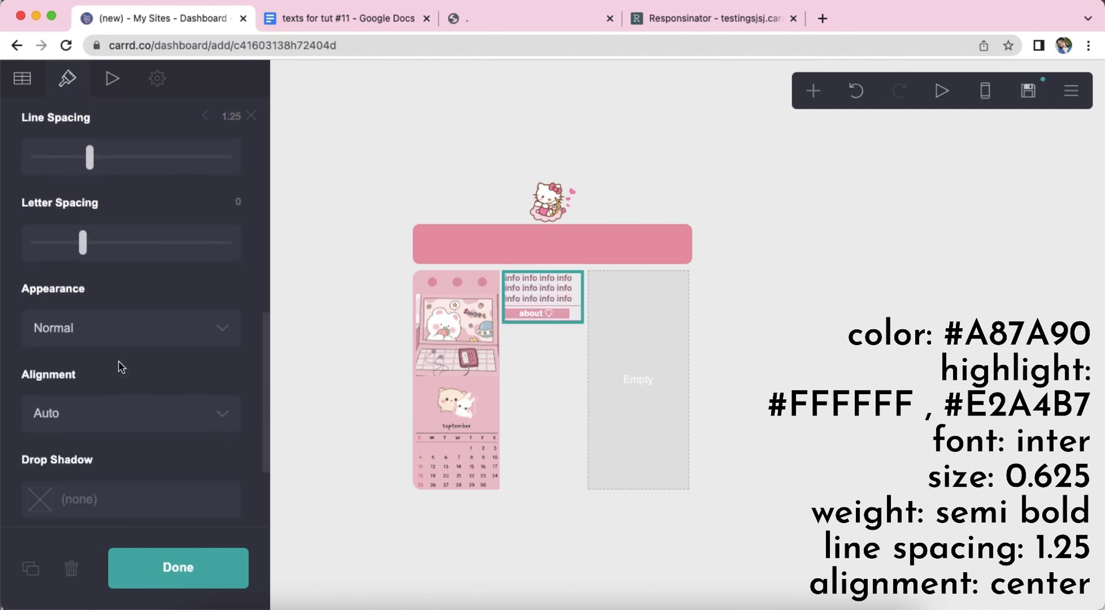
{"action": "left_click", "coordinate": [119, 387]}
{"action": "left_click", "coordinate": [122, 406]}
{"action": "left_click", "coordinate": [123, 400]}
{"action": "left_click", "coordinate": [123, 412]}
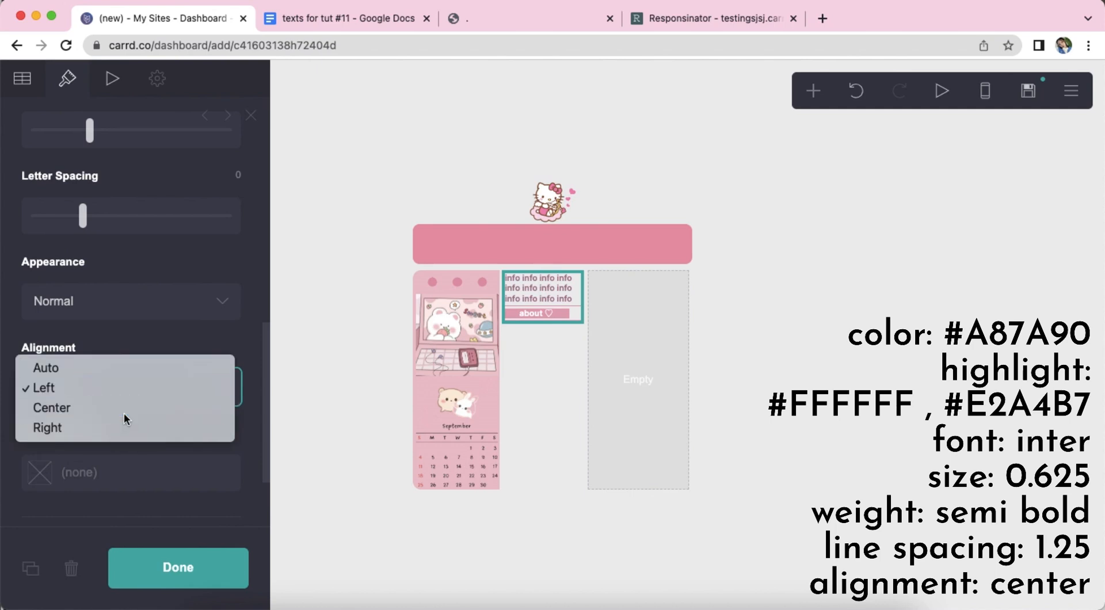
{"action": "scroll", "coordinate": [158, 410], "scroll_direction": "down", "scroll_amount": 1}
{"action": "scroll", "coordinate": [158, 409], "scroll_direction": "down", "scroll_amount": 2}
{"action": "left_click", "coordinate": [870, 409]}
Duplicate the about table in the middle column
{"action": "left_click", "coordinate": [990, 103]}
{"action": "left_click", "coordinate": [987, 104]}
{"action": "left_click", "coordinate": [562, 308]}
{"action": "left_click", "coordinate": [42, 566]}
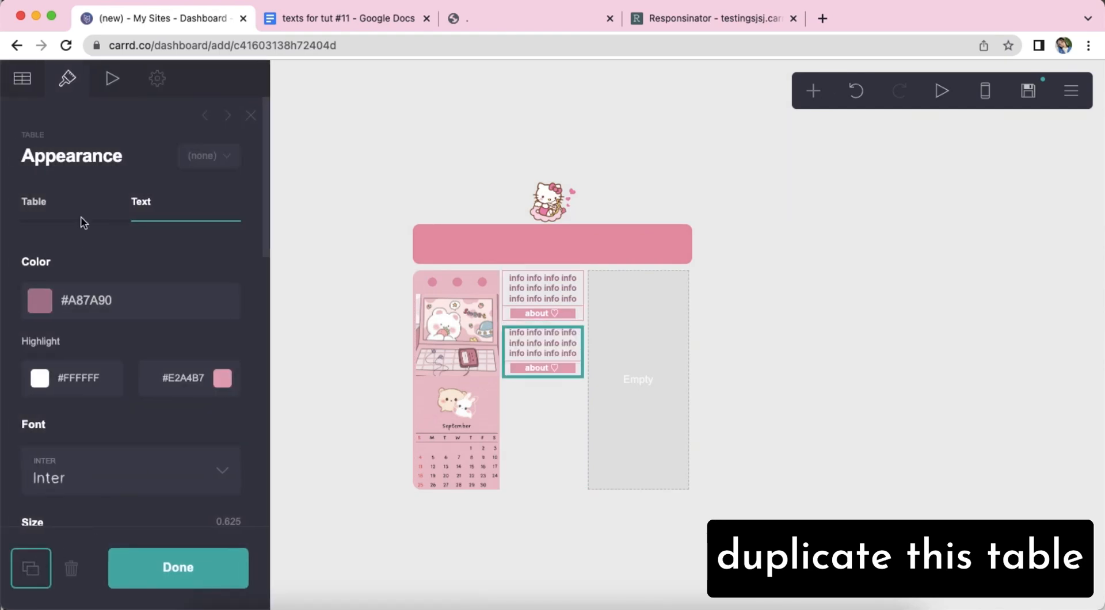
Replace the duplicated table's about line with the highlighted "likes ♡" line copied from the Google Docs document
{"action": "left_click", "coordinate": [22, 79]}
{"action": "left_click", "coordinate": [279, 22]}
{"action": "left_click_drag", "start_coordinate": [305, 282], "coordinate": [512, 286]}
{"action": "left_click", "coordinate": [130, 23]}
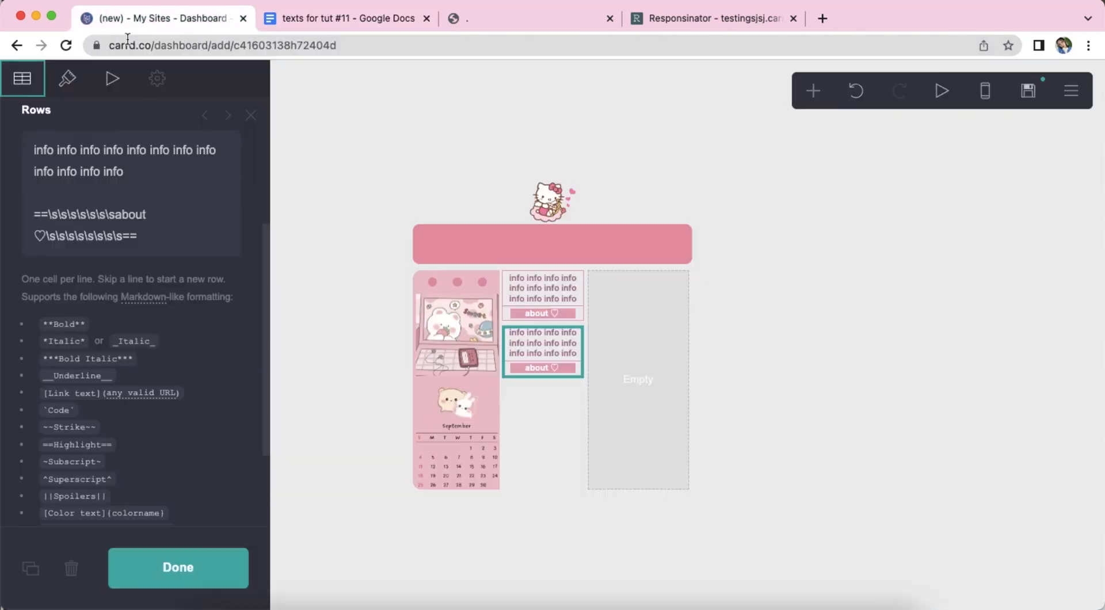
{"action": "left_click_drag", "start_coordinate": [144, 236], "coordinate": [35, 214]}
{"action": "right_click", "coordinate": [71, 213]}
{"action": "left_click", "coordinate": [101, 348]}
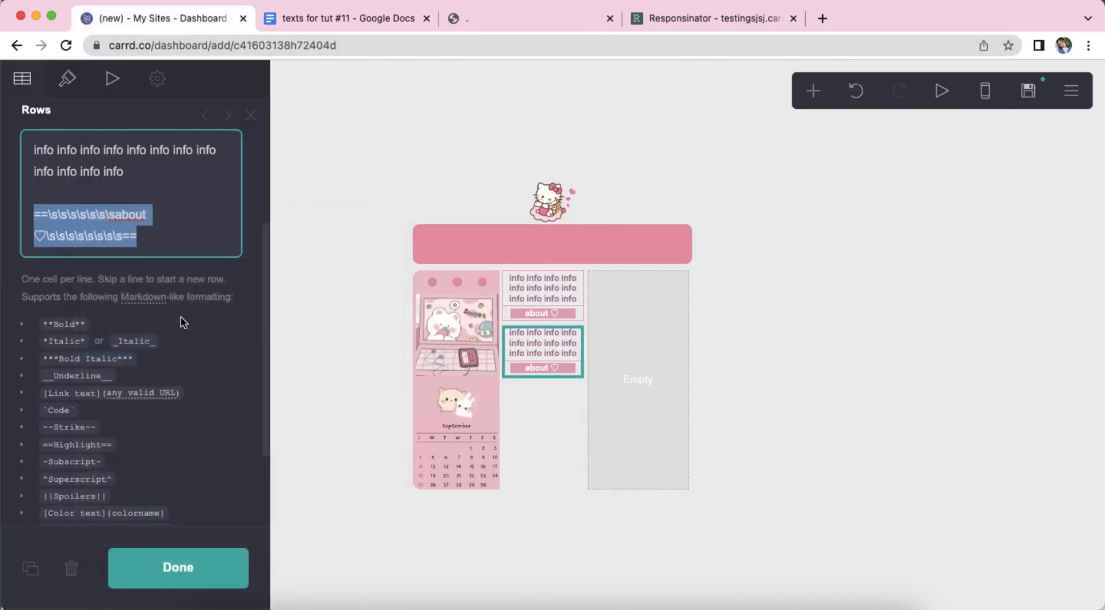
{"action": "left_click", "coordinate": [869, 306]}
Paste the "likes ♡" line over the selected about line and duplicate the likes table in the middle column
{"action": "left_click", "coordinate": [569, 358]}
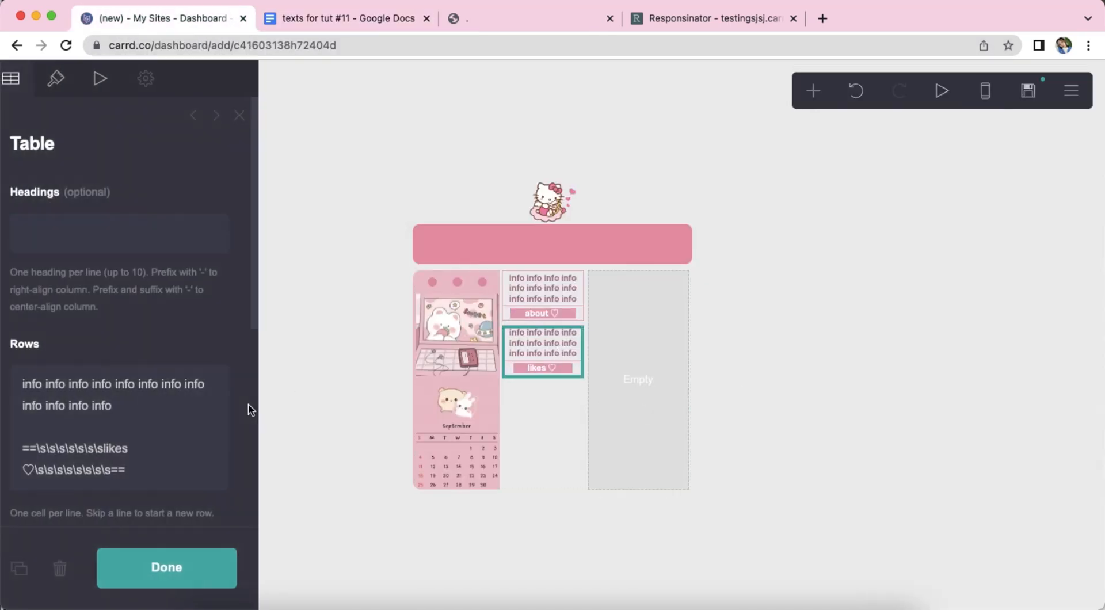
{"action": "left_click", "coordinate": [29, 567]}
Replace the newest table's likes line with the highlighted "dislikes ♡" line copied from the Google Docs document
{"action": "left_click", "coordinate": [304, 26]}
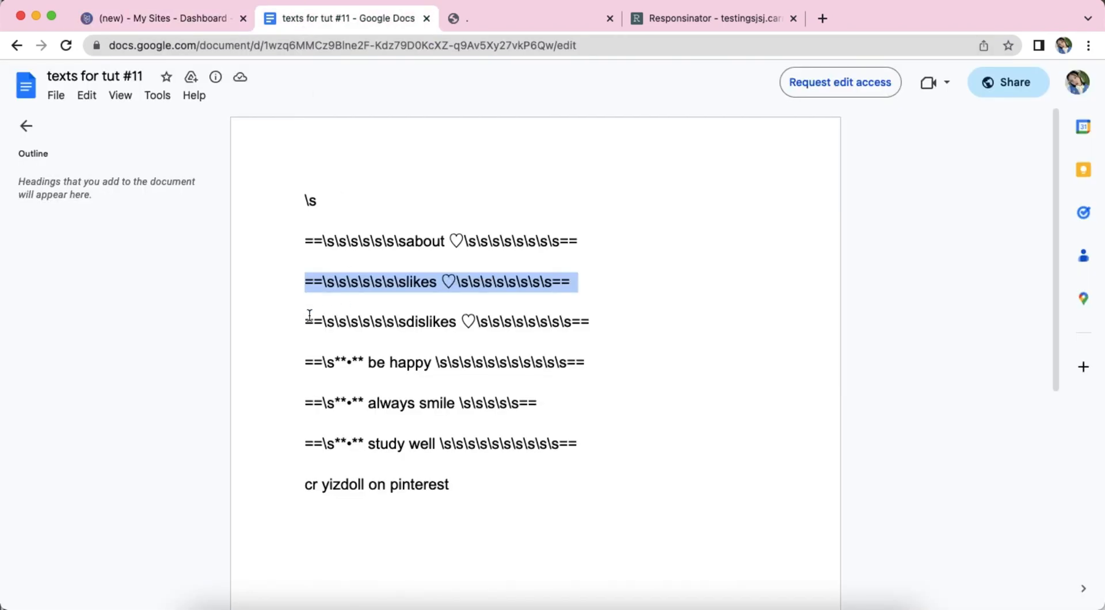
{"action": "left_click_drag", "start_coordinate": [306, 321], "coordinate": [595, 323]}
{"action": "right_click", "coordinate": [551, 324]}
{"action": "left_click", "coordinate": [587, 340]}
{"action": "left_click", "coordinate": [169, 30]}
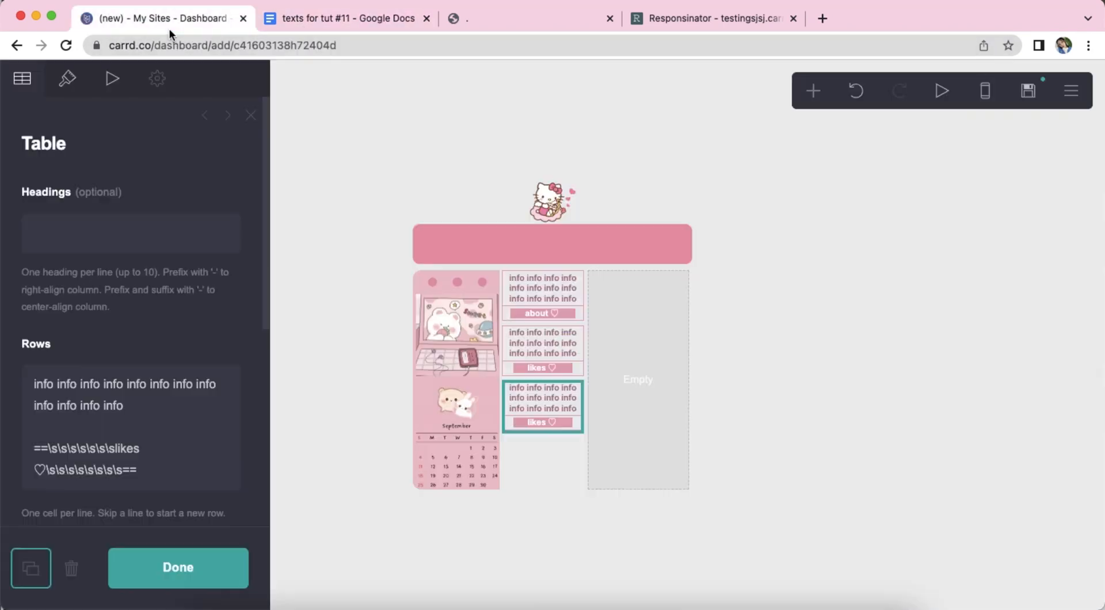
{"action": "left_click_drag", "start_coordinate": [131, 467], "coordinate": [7, 443]}
{"action": "right_click", "coordinate": [51, 449]}
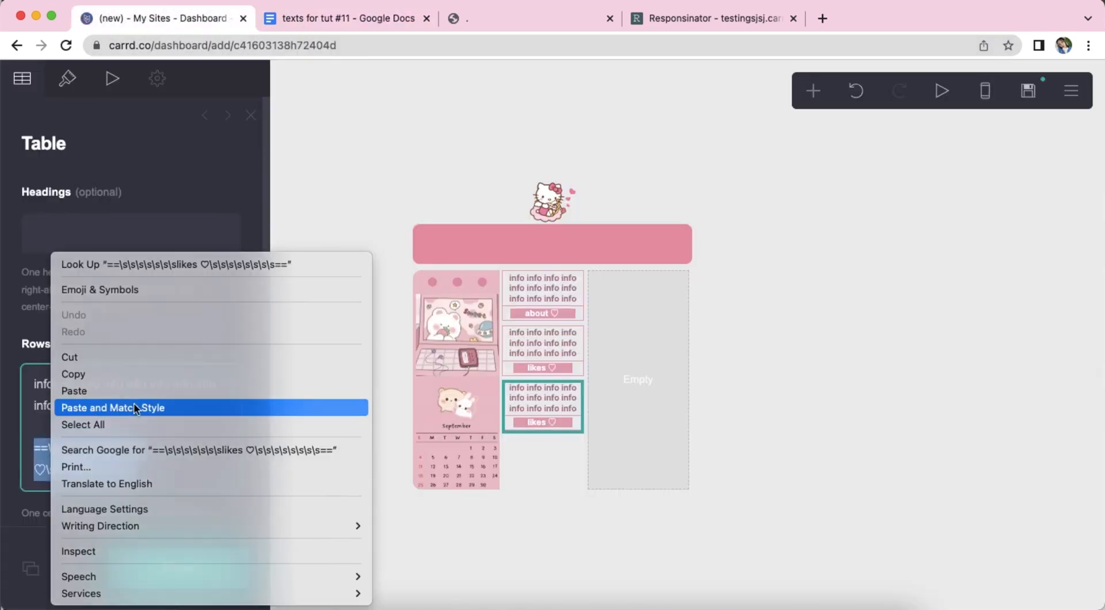
{"action": "left_click", "coordinate": [288, 405]}
{"action": "left_click", "coordinate": [889, 387]}
Add a buttons element and place it directly below the dislikes table in the middle column
{"action": "left_click", "coordinate": [811, 104]}
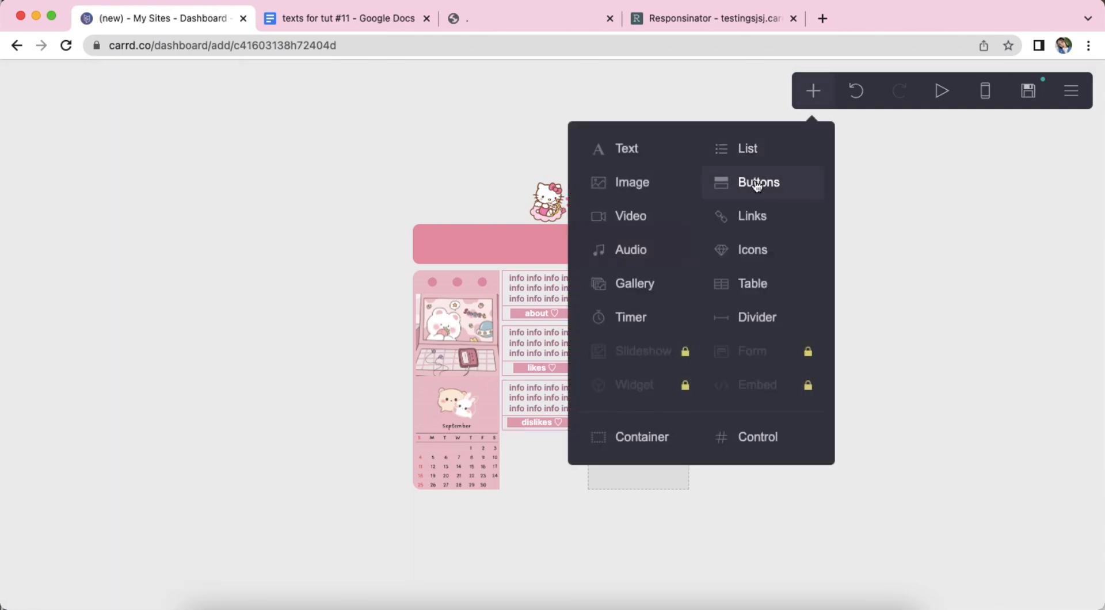
{"action": "left_click", "coordinate": [756, 182]}
{"action": "left_click_drag", "start_coordinate": [540, 498], "coordinate": [558, 423]}
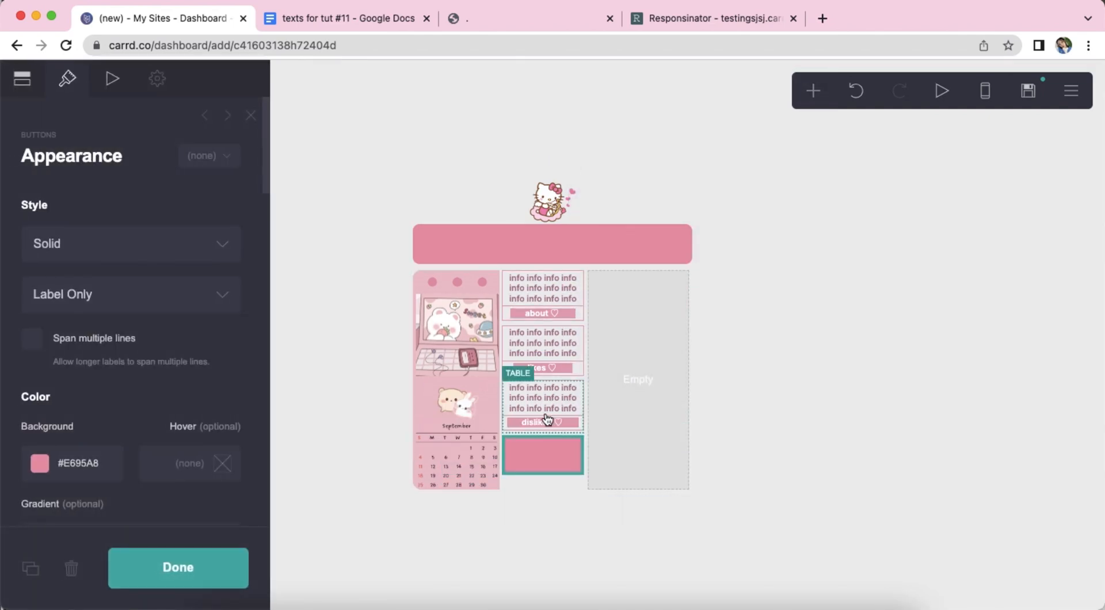
Label the new button "notes <3"
{"action": "left_click", "coordinate": [22, 78]}
{"action": "left_click", "coordinate": [87, 202]}
{"action": "left_click", "coordinate": [130, 280]}
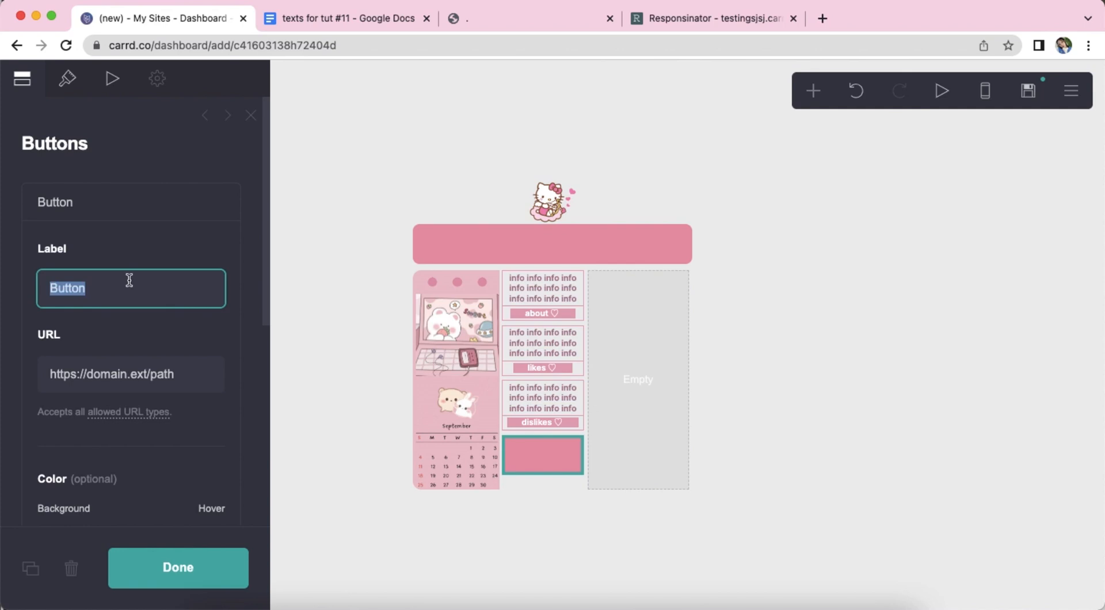
{"action": "type", "text": "notes <3"}
{"action": "key", "text": "Return"}
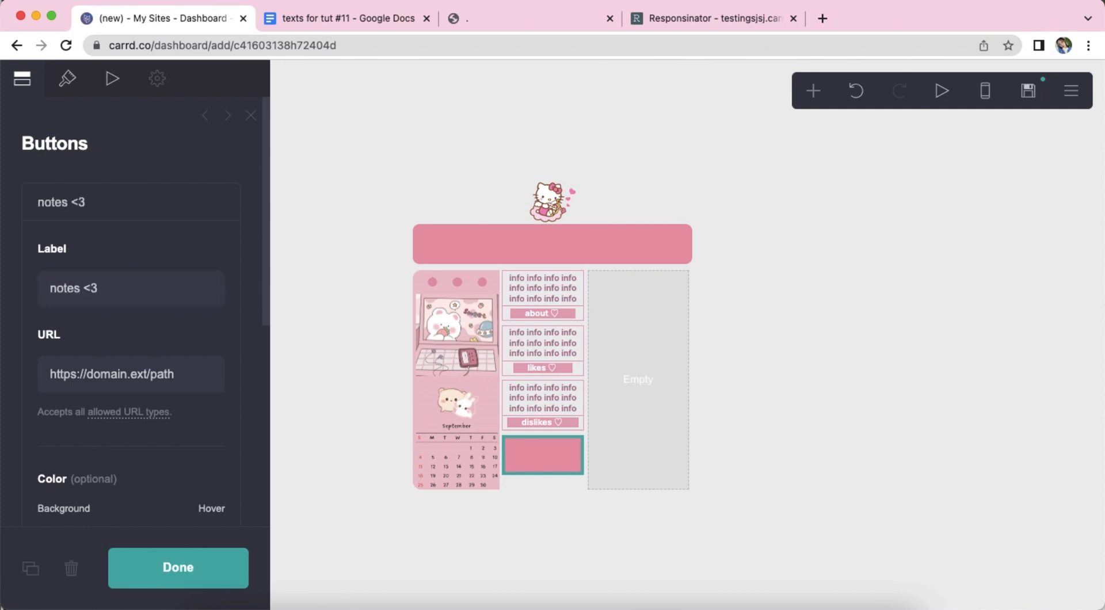
{"action": "left_click", "coordinate": [124, 207]}
Set the notes button's background color to #F2BBCF and its label color to #9F6D7F
{"action": "left_click", "coordinate": [68, 79]}
{"action": "scroll", "coordinate": [102, 332], "scroll_direction": "down", "scroll_amount": 5}
{"action": "left_click", "coordinate": [102, 332]}
{"action": "key", "text": "super+a"}
{"action": "type", "text": "#F2BB"}
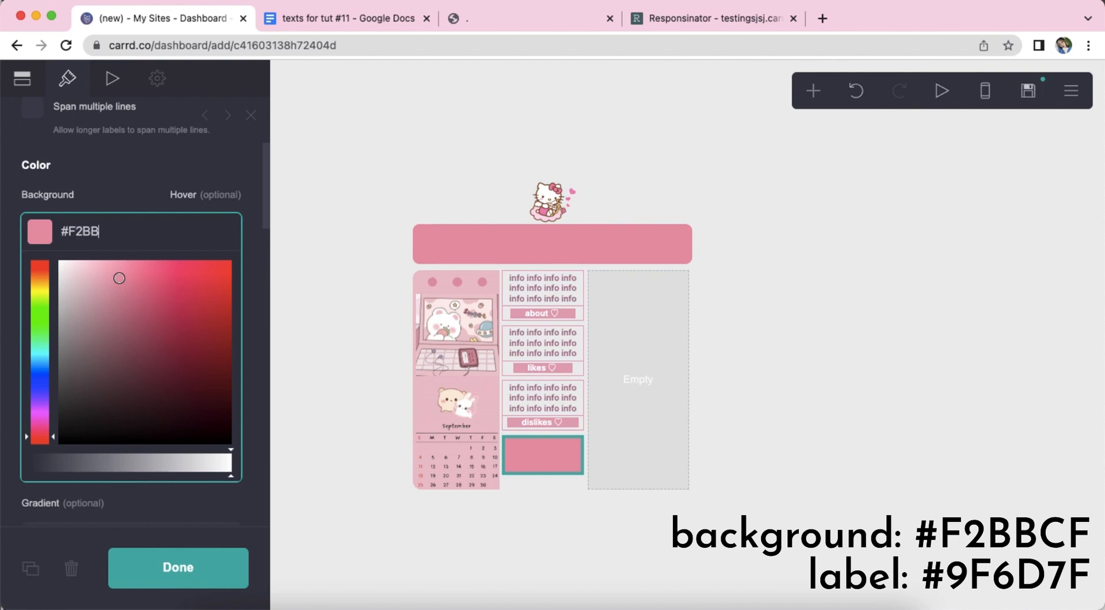
{"action": "type", "text": "CF"}
{"action": "key", "text": "Return"}
{"action": "left_click", "coordinate": [152, 395]}
{"action": "type", "text": "9F6D7F"}
{"action": "key", "text": "Return"}
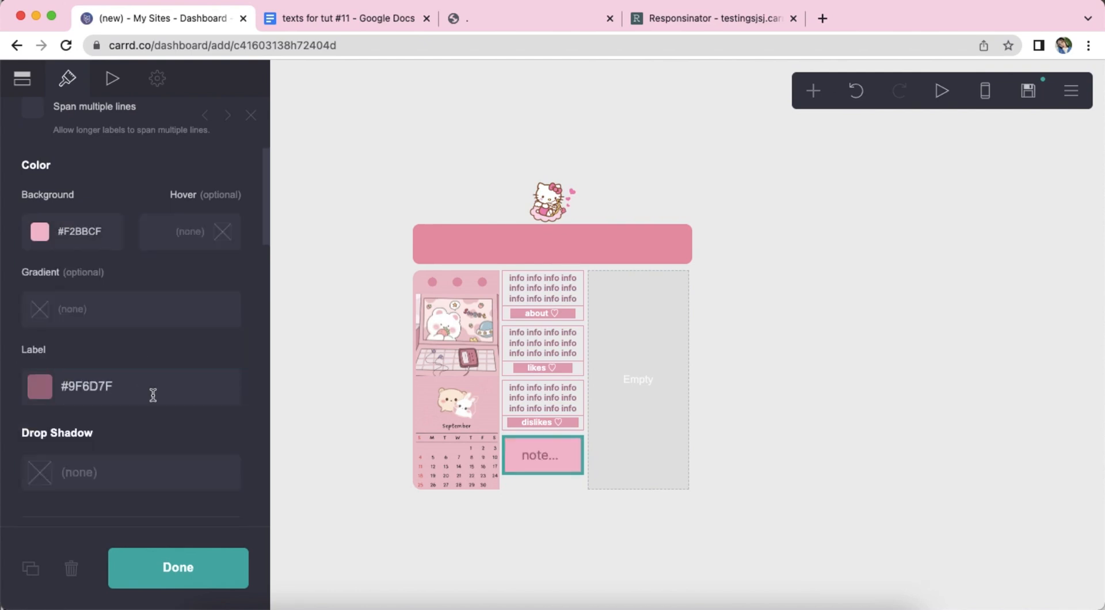
Set the notes button's height to 1.25 and turn its corner rounding off
{"action": "scroll", "coordinate": [154, 391], "scroll_direction": "down", "scroll_amount": 5}
{"action": "type", "text": "1.2"}
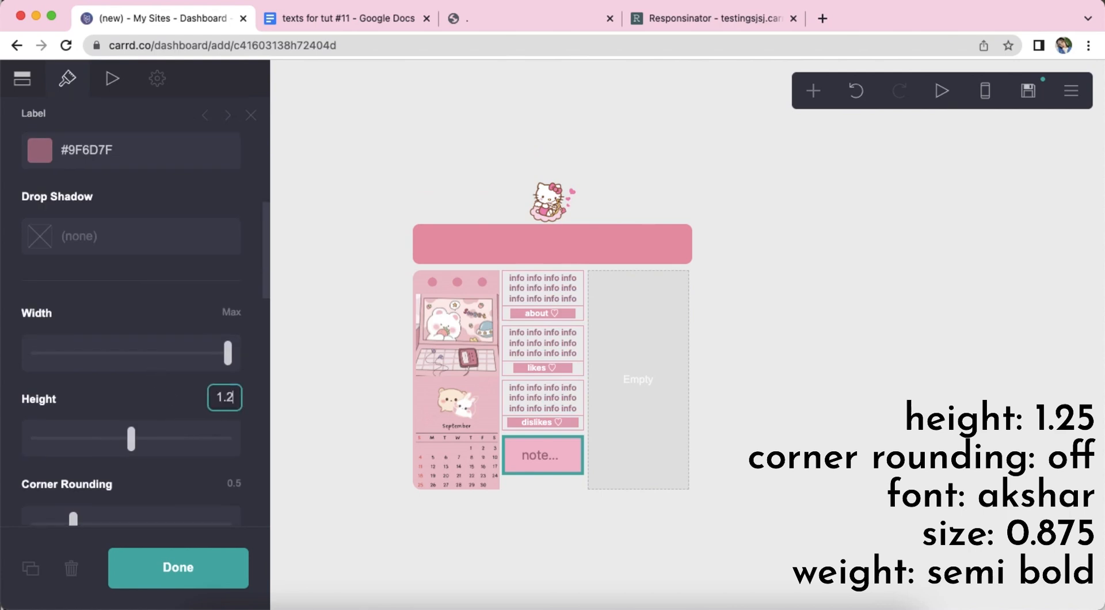
{"action": "type", "text": "5"}
{"action": "key", "text": "Return"}
{"action": "scroll", "coordinate": [148, 406], "scroll_direction": "down", "scroll_amount": 3}
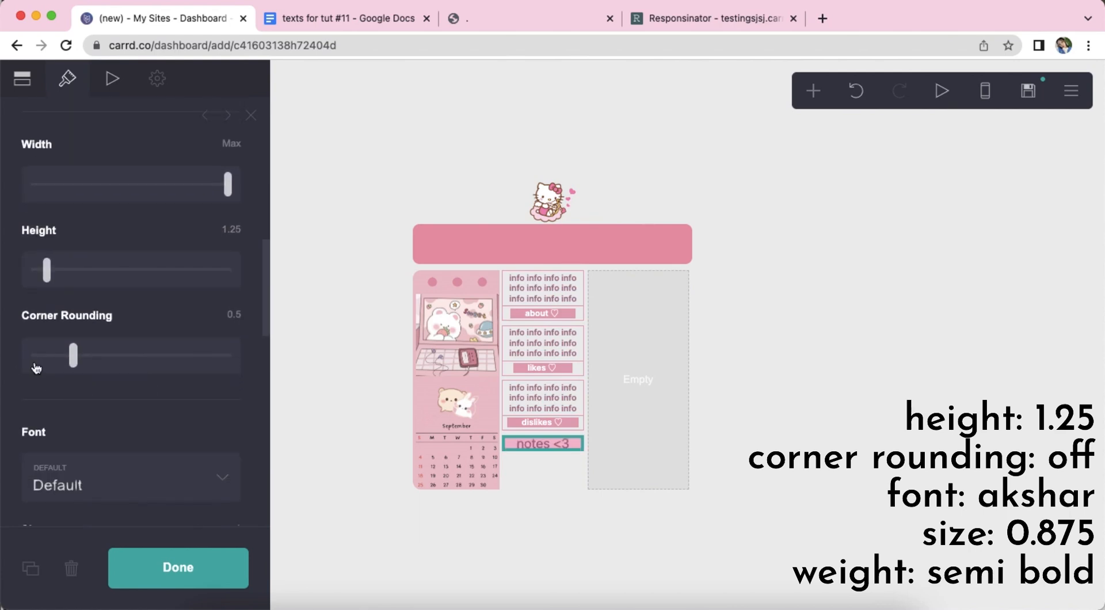
{"action": "left_click", "coordinate": [36, 367]}
Set the notes button's font to Akshar and its size to 0.875
{"action": "scroll", "coordinate": [138, 423], "scroll_direction": "down", "scroll_amount": 3}
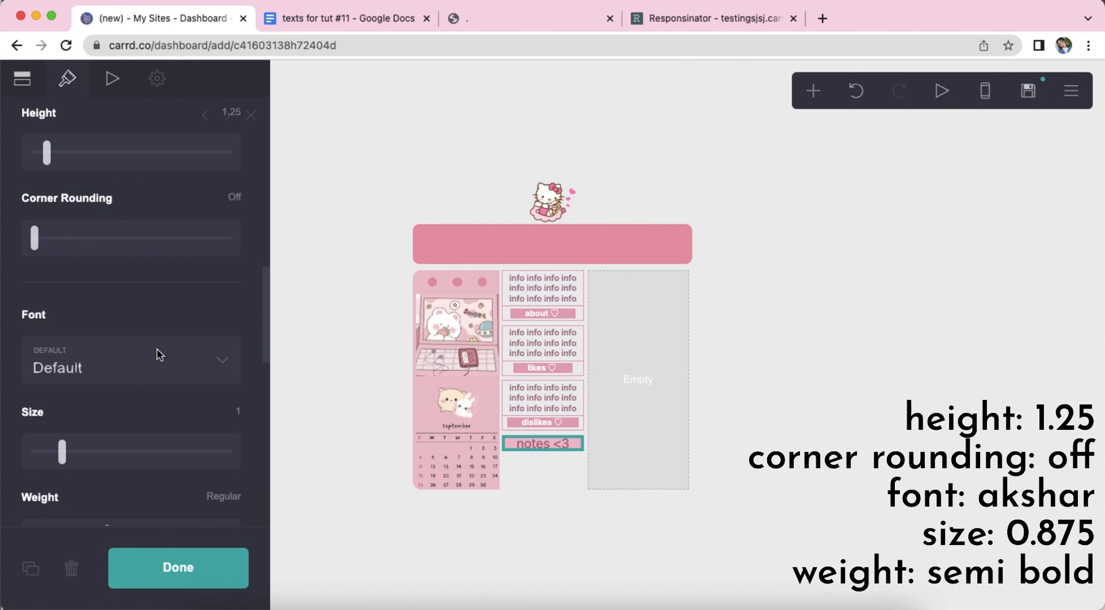
{"action": "left_click", "coordinate": [159, 353]}
{"action": "type", "text": "ak"}
{"action": "key", "text": "Return"}
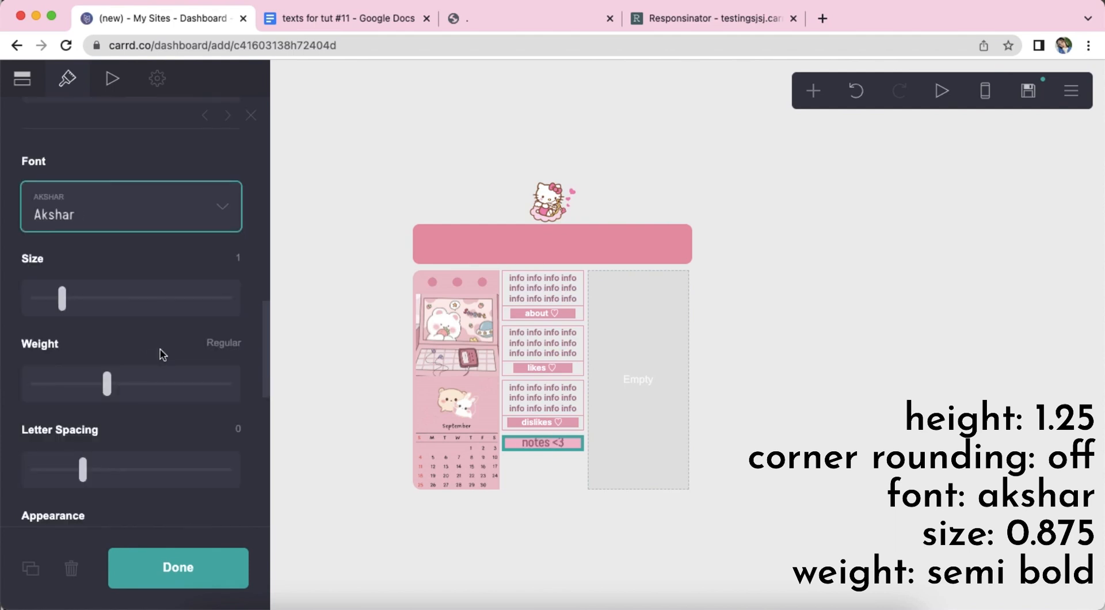
{"action": "left_click", "coordinate": [236, 257]}
{"action": "type", "text": ".9"}
{"action": "key", "text": "Return"}
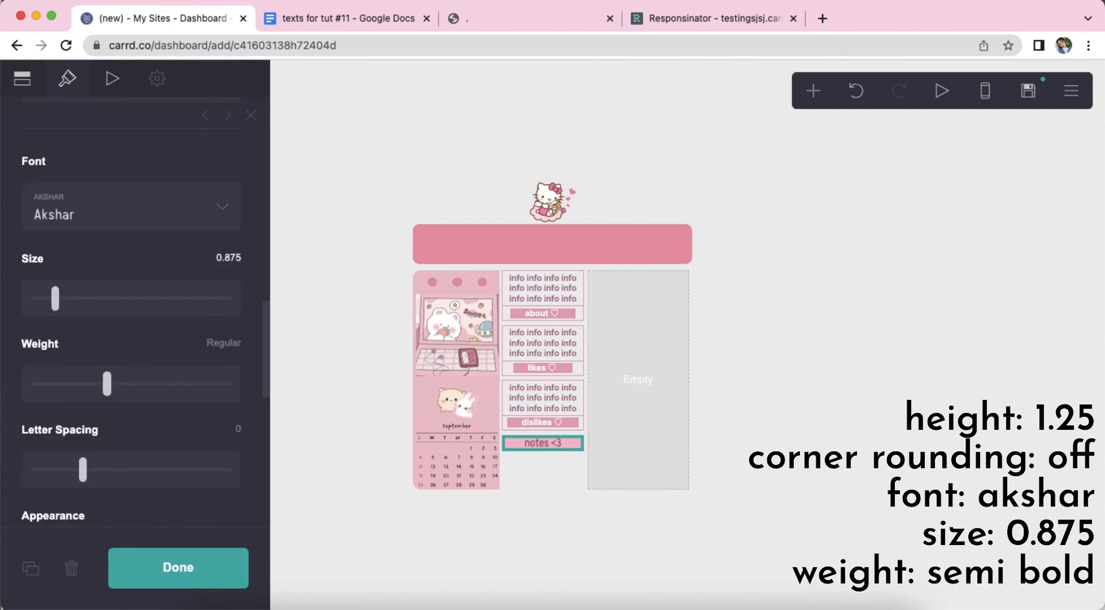
Set the notes button's font weight to Semi Bold and finish editing the button
{"action": "scroll", "coordinate": [180, 344], "scroll_direction": "down", "scroll_amount": 2}
{"action": "left_click", "coordinate": [169, 287]}
{"action": "left_click", "coordinate": [155, 278]}
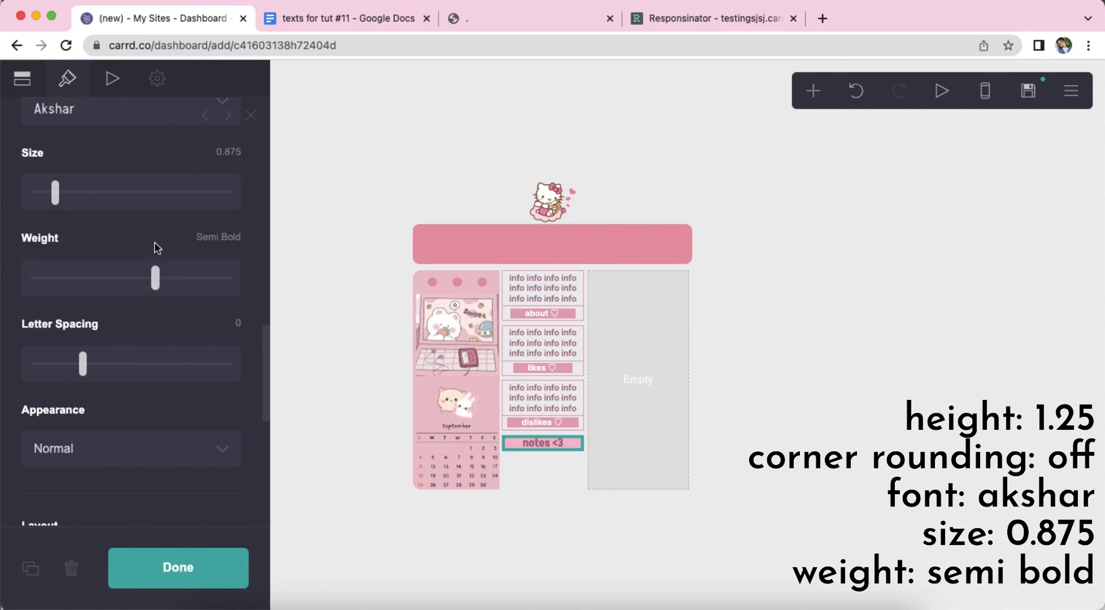
{"action": "scroll", "coordinate": [159, 332], "scroll_direction": "down", "scroll_amount": 1}
{"action": "scroll", "coordinate": [106, 346], "scroll_direction": "down", "scroll_amount": 6}
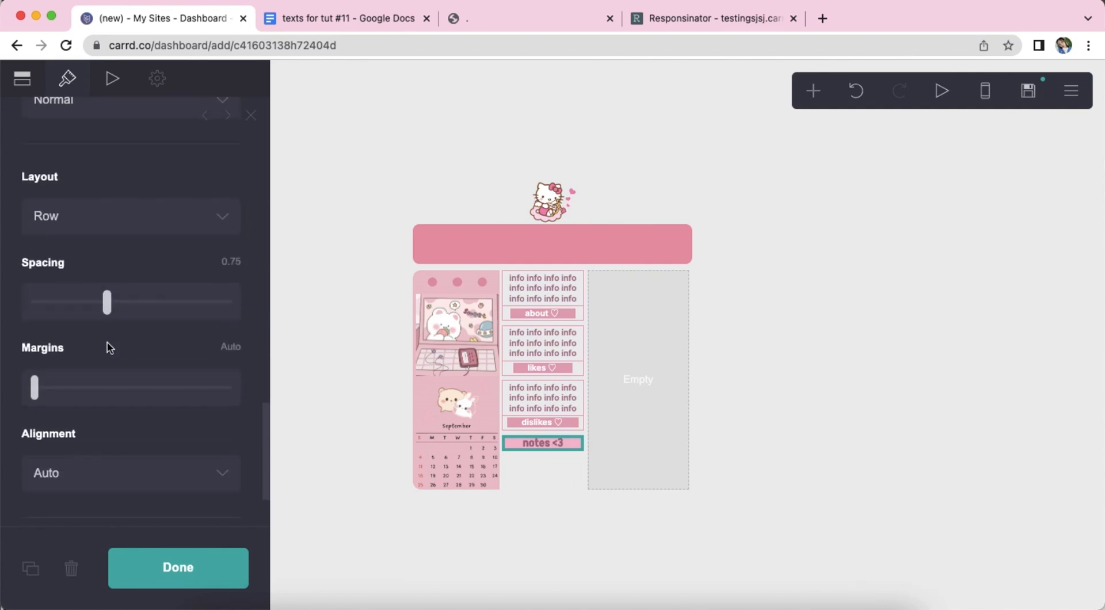
{"action": "left_click", "coordinate": [836, 323]}
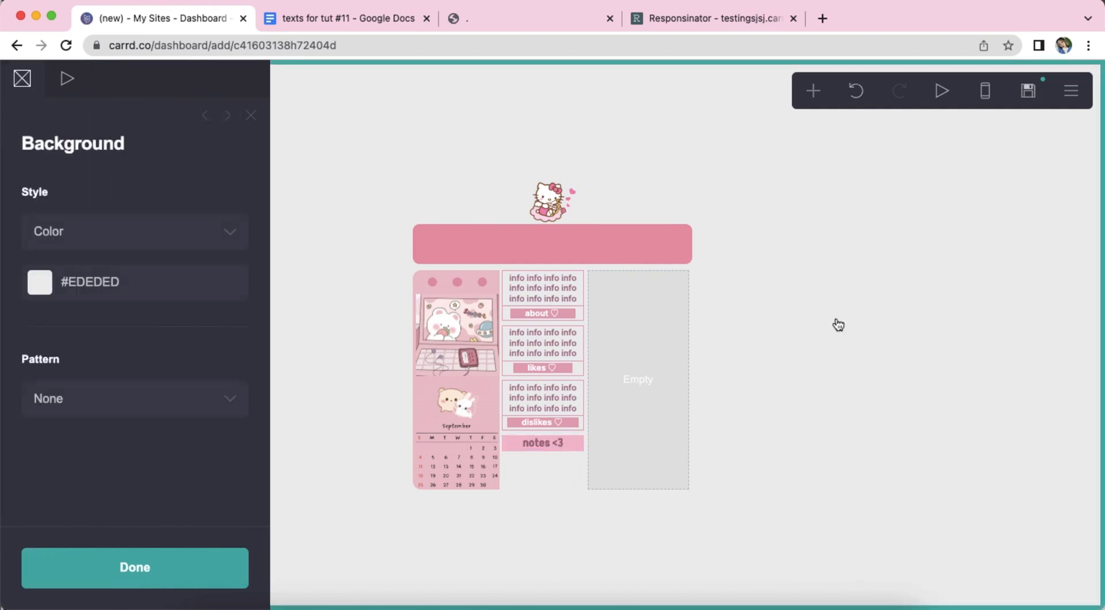
{"action": "left_click", "coordinate": [831, 320]}
Add a table below the notes button and clear all of its default headings
{"action": "left_click", "coordinate": [557, 446]}
{"action": "left_click", "coordinate": [811, 90]}
{"action": "left_click", "coordinate": [758, 285]}
{"action": "left_click_drag", "start_coordinate": [99, 304], "coordinate": [14, 216]}
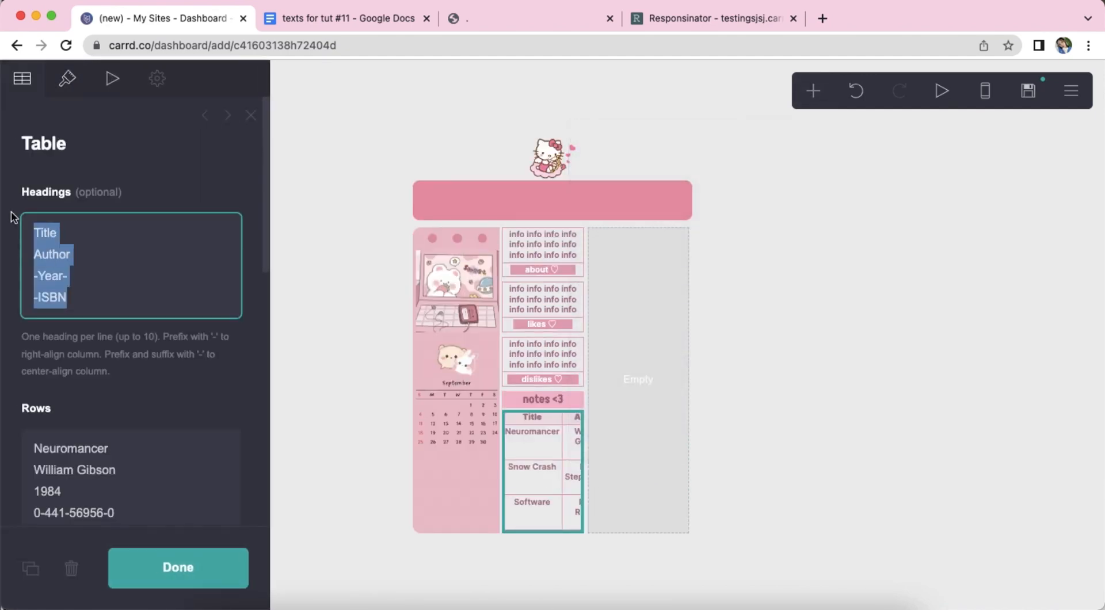
{"action": "key", "text": "BackSpace"}
Replace the new table's rows with the "be happy", "always smile" and "study well" lines copied from the Google Docs document
{"action": "left_click", "coordinate": [307, 21]}
{"action": "left_click_drag", "start_coordinate": [305, 363], "coordinate": [594, 444]}
{"action": "right_click", "coordinate": [541, 397]}
{"action": "left_click", "coordinate": [549, 410]}
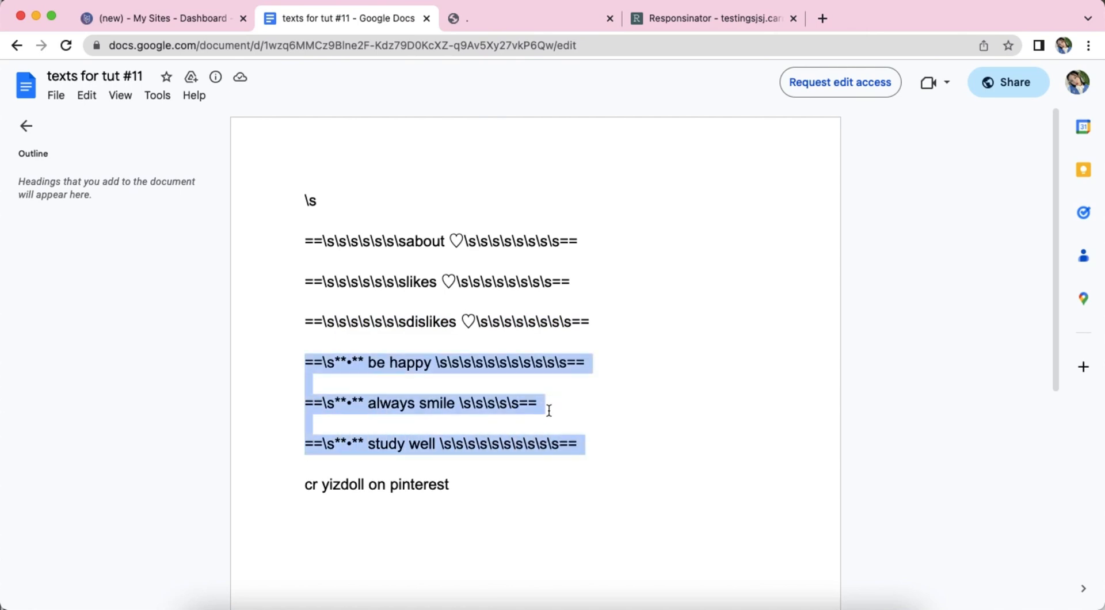
{"action": "left_click", "coordinate": [106, 19]}
{"action": "right_click", "coordinate": [144, 474]}
{"action": "left_click", "coordinate": [141, 484]}
{"action": "right_click", "coordinate": [146, 484]}
{"action": "left_click", "coordinate": [166, 412]}
Set the notes table's margins to Auto
{"action": "left_click", "coordinate": [67, 78]}
{"action": "left_click", "coordinate": [58, 205]}
{"action": "scroll", "coordinate": [115, 305], "scroll_direction": "down", "scroll_amount": 6}
{"action": "left_click_drag", "start_coordinate": [42, 292], "coordinate": [10, 286]}
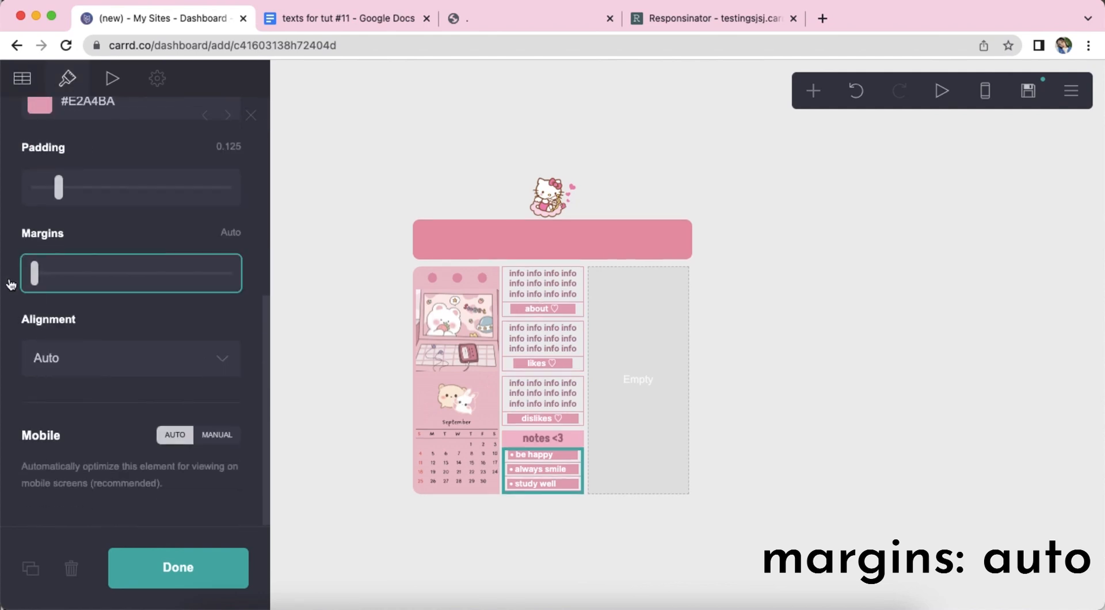
Set the notes table's text color to #B08192 and its bold color to #FFFFFF
{"action": "scroll", "coordinate": [148, 365], "scroll_direction": "up", "scroll_amount": 6}
{"action": "left_click", "coordinate": [152, 199]}
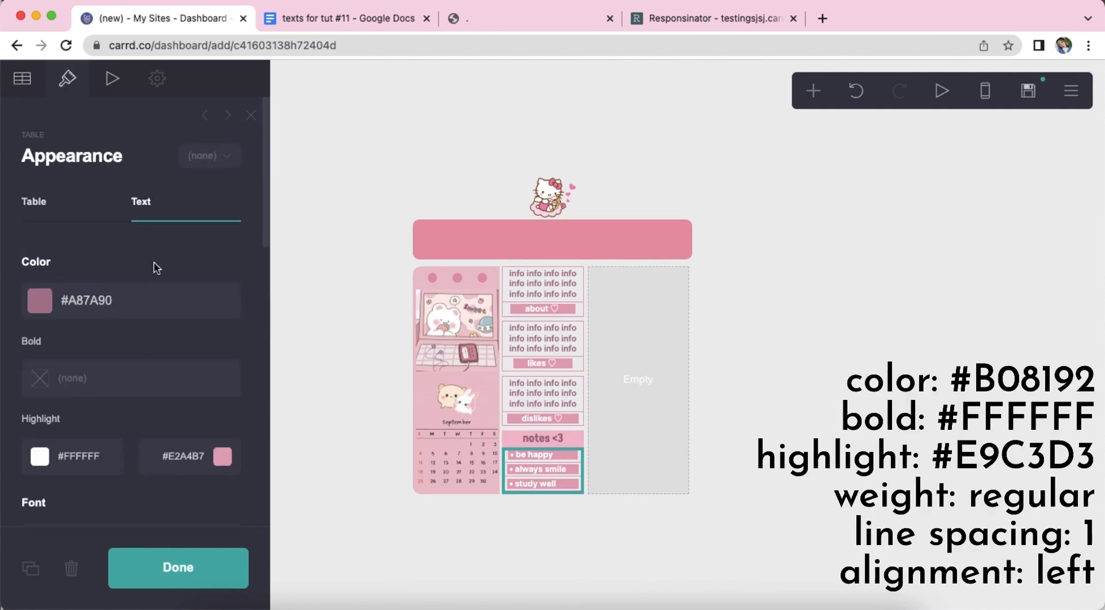
{"action": "left_click", "coordinate": [160, 302]}
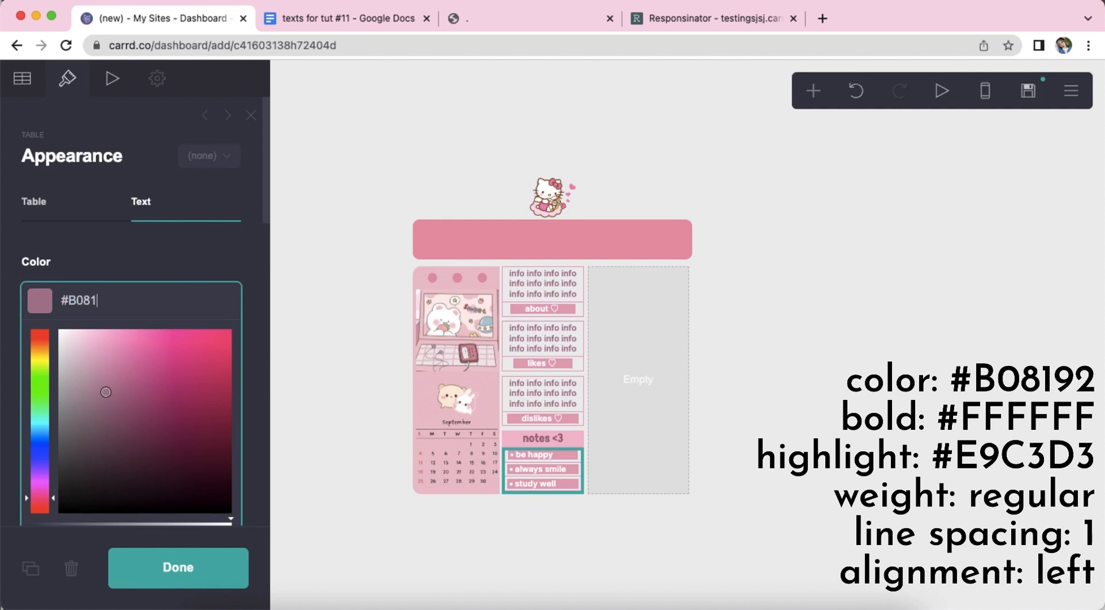
{"action": "key", "text": "Return"}
{"action": "left_click", "coordinate": [136, 394]}
{"action": "left_click_drag", "start_coordinate": [90, 410], "coordinate": [5, 361]}
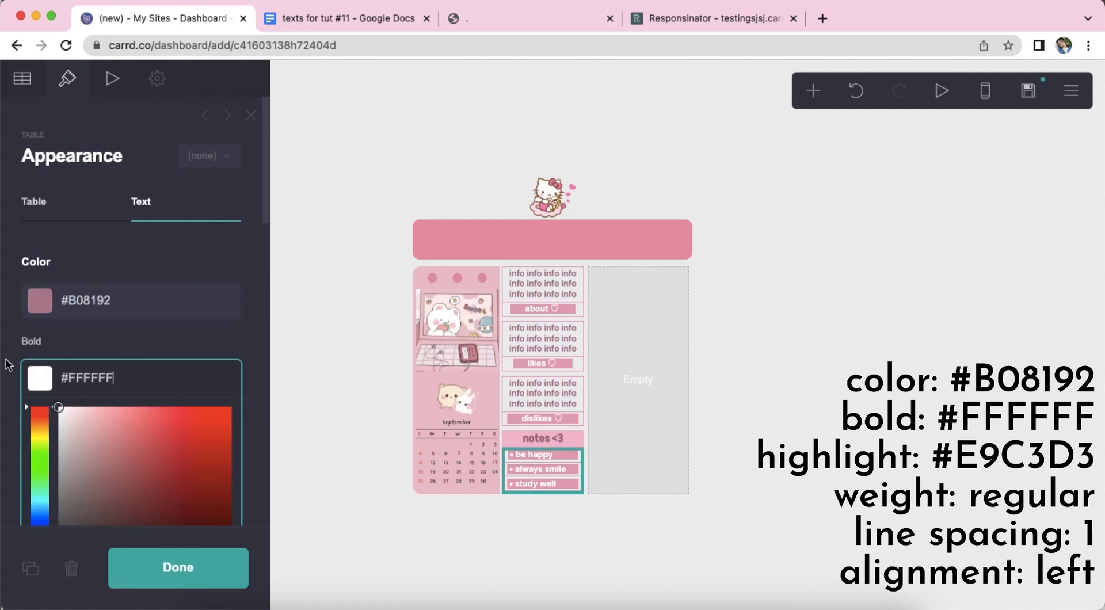
{"action": "left_click", "coordinate": [88, 344]}
Remove the notes table's highlight text color and set its highlight background to #E9C3D3
{"action": "left_click", "coordinate": [115, 458]}
{"action": "key", "text": "BackSpace"}
{"action": "key", "text": "Return"}
{"action": "left_click", "coordinate": [187, 458]}
{"action": "type", "text": "E9"}
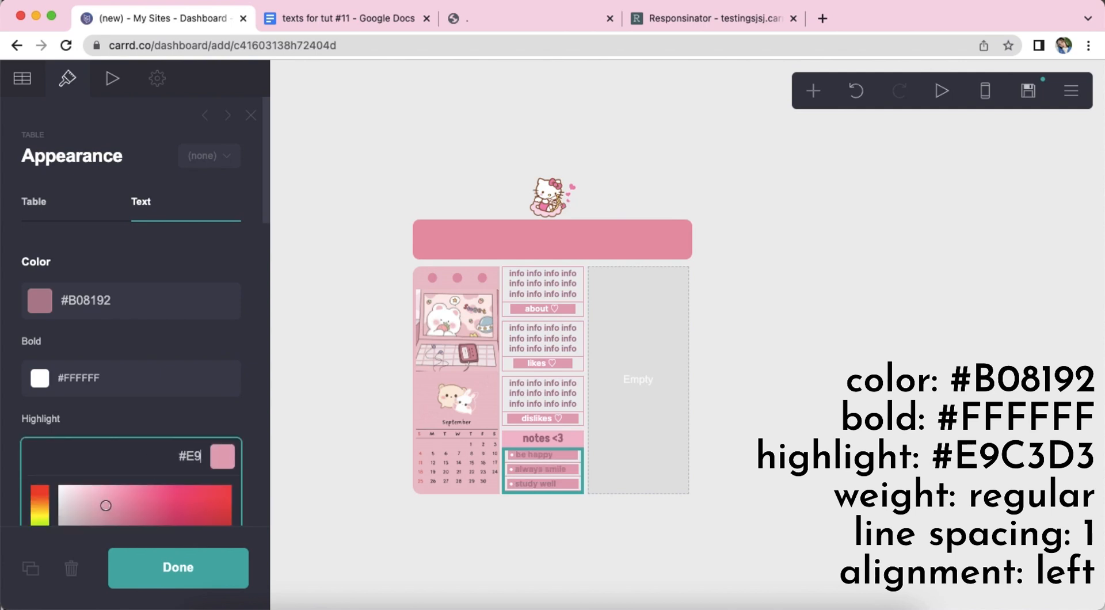
{"action": "type", "text": "C3D3"}
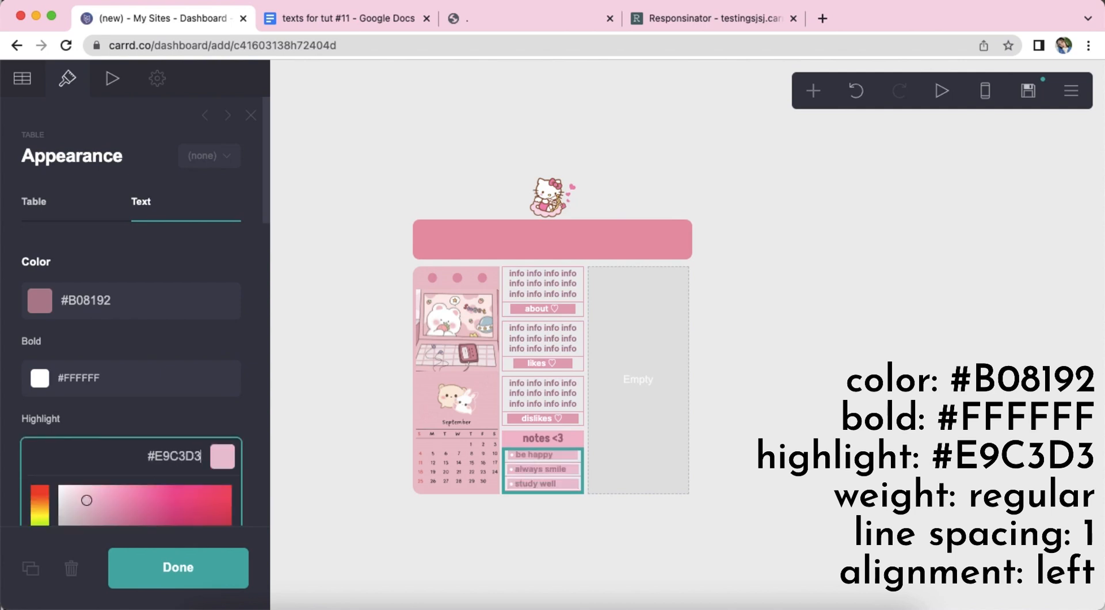
{"action": "key", "text": "Return"}
Set the notes table text's weight to Regular and its line spacing to 1
{"action": "scroll", "coordinate": [133, 455], "scroll_direction": "down", "scroll_amount": 5}
{"action": "scroll", "coordinate": [133, 455], "scroll_direction": "down", "scroll_amount": 4}
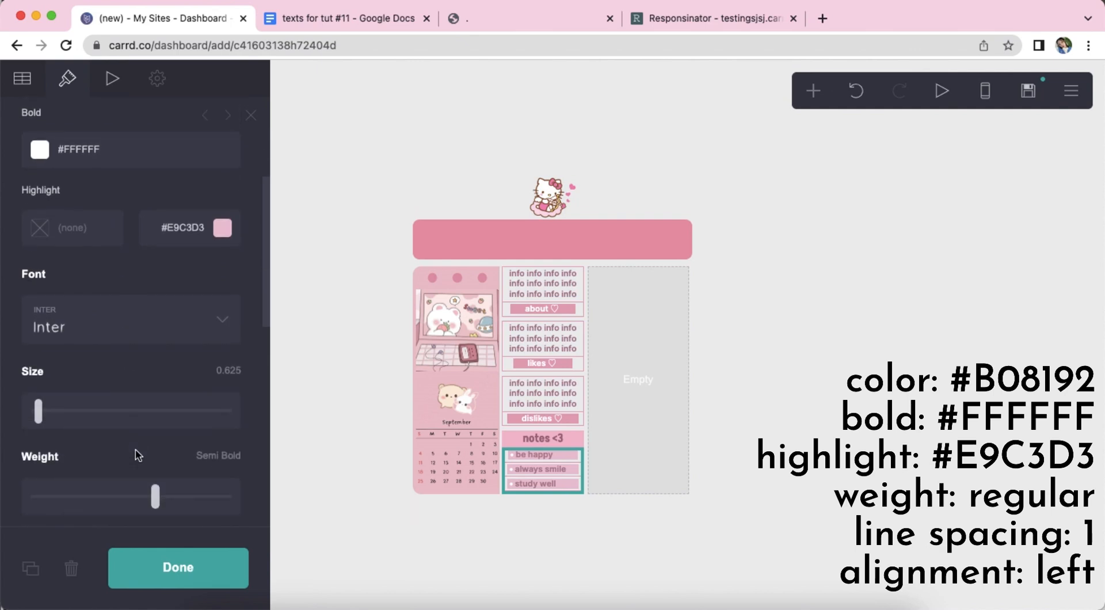
{"action": "left_click", "coordinate": [107, 393]}
{"action": "scroll", "coordinate": [144, 426], "scroll_direction": "down", "scroll_amount": 1}
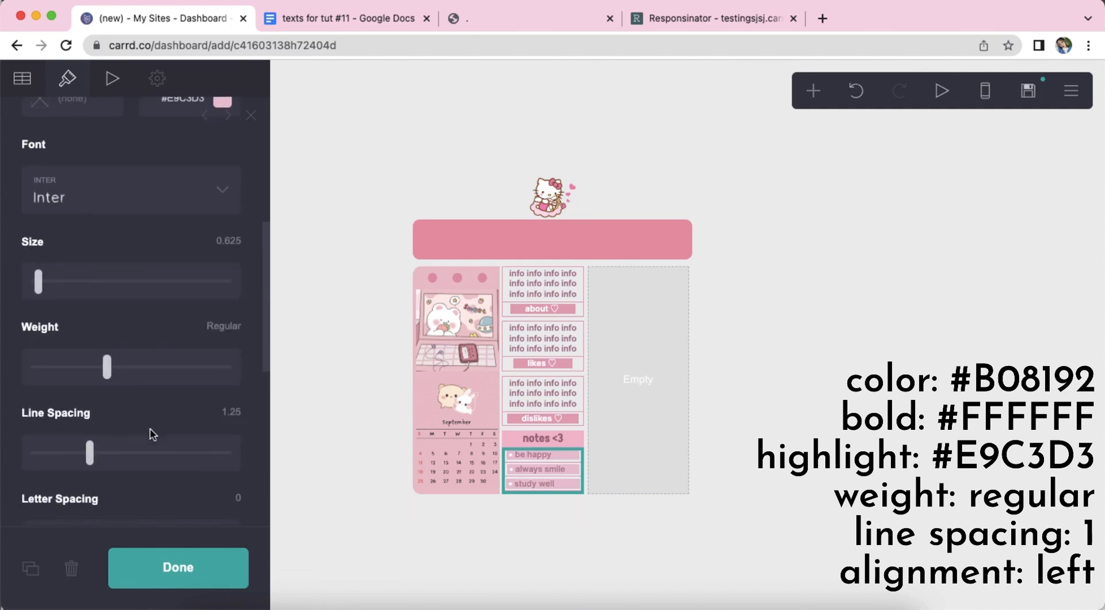
{"action": "type", "text": "1"}
{"action": "key", "text": "Return"}
Set the notes table text's alignment to Left and finish editing the table
{"action": "scroll", "coordinate": [138, 423], "scroll_direction": "down", "scroll_amount": 10}
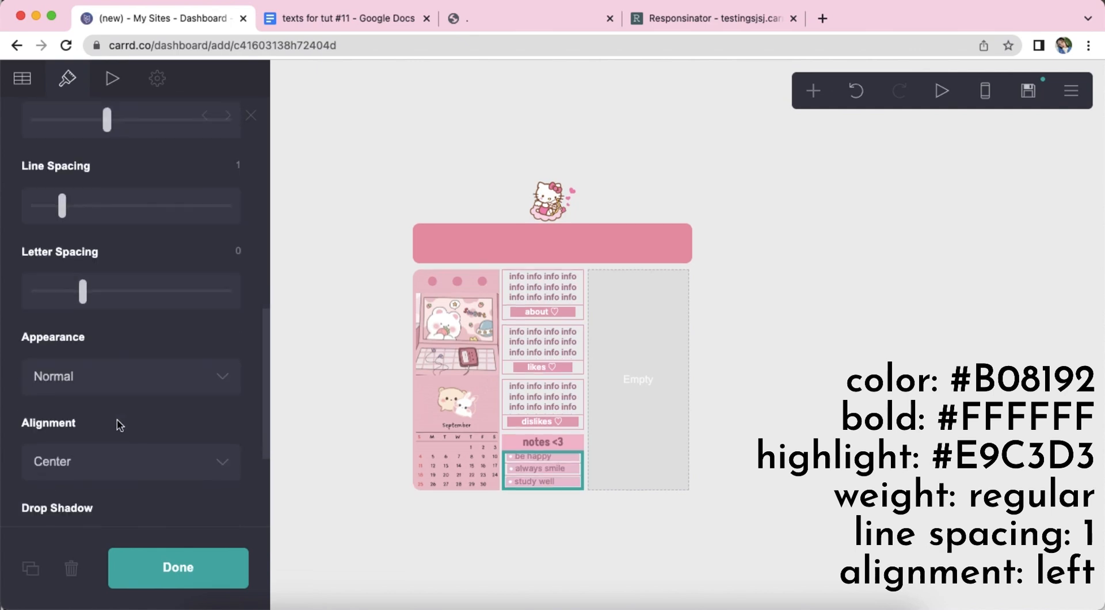
{"action": "left_click", "coordinate": [109, 351]}
{"action": "left_click", "coordinate": [108, 332]}
{"action": "scroll", "coordinate": [150, 397], "scroll_direction": "down", "scroll_amount": 3}
{"action": "left_click", "coordinate": [879, 345]}
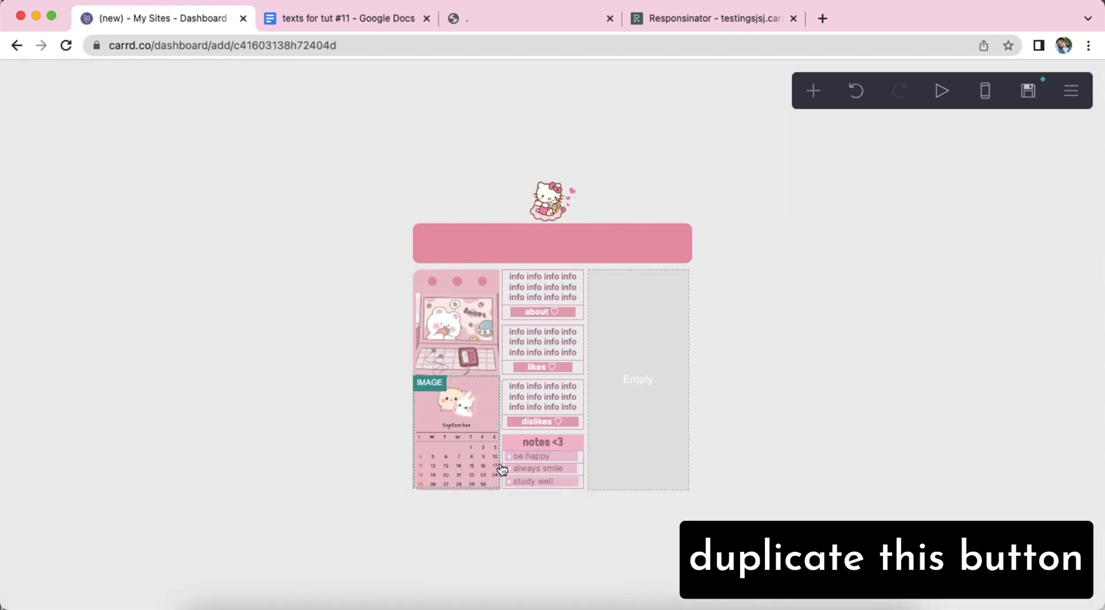
Duplicate the notes button and move the copy into the container's empty third column
{"action": "left_click", "coordinate": [527, 443]}
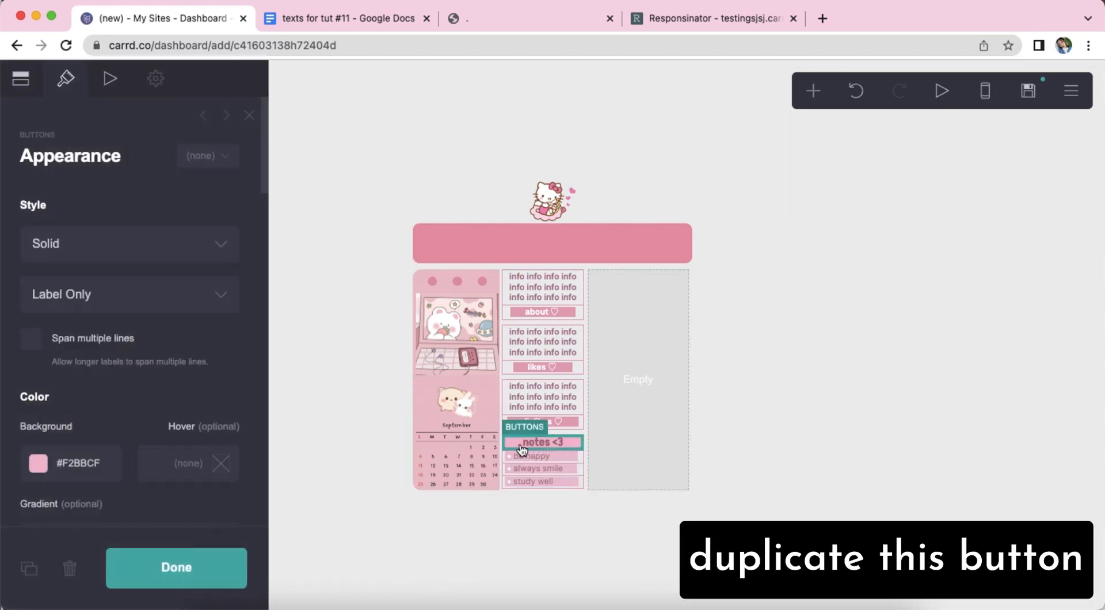
{"action": "left_click", "coordinate": [29, 568]}
{"action": "left_click_drag", "start_coordinate": [530, 456], "coordinate": [652, 397]}
Change the duplicated button's label to "before u follow"
{"action": "left_click", "coordinate": [26, 80]}
{"action": "left_click", "coordinate": [106, 217]}
{"action": "double_click", "coordinate": [146, 291]}
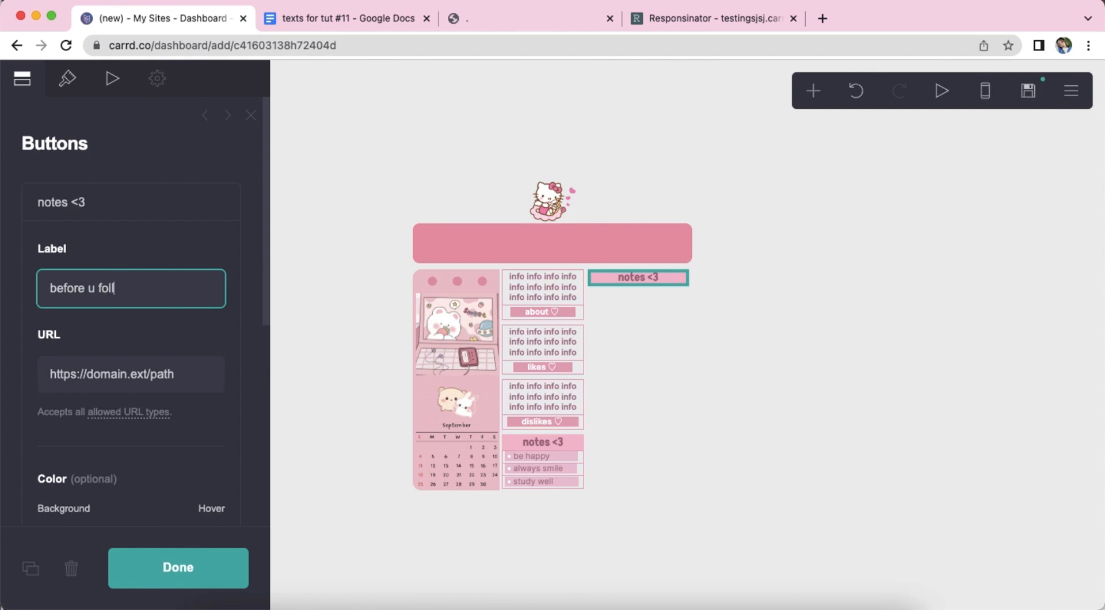
{"action": "left_click", "coordinate": [111, 184]}
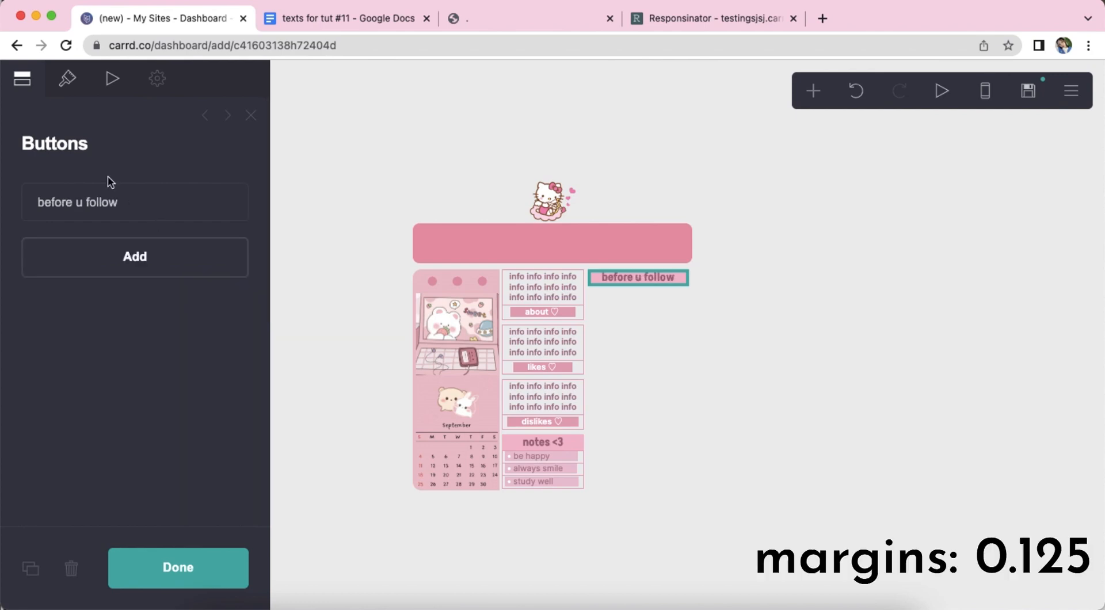
Set the "before u follow" button's margins to 0.125
{"action": "left_click", "coordinate": [68, 78]}
{"action": "scroll", "coordinate": [165, 377], "scroll_direction": "down", "scroll_amount": 15}
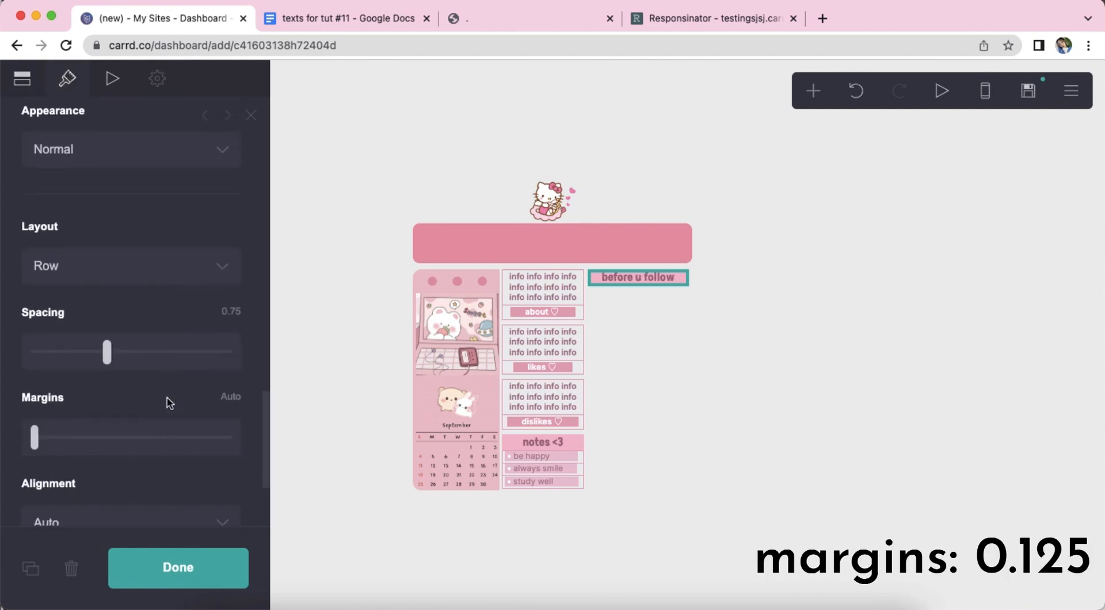
{"action": "scroll", "coordinate": [170, 402], "scroll_direction": "down", "scroll_amount": 4}
{"action": "type", "text": ".125"}
{"action": "key", "text": "Return"}
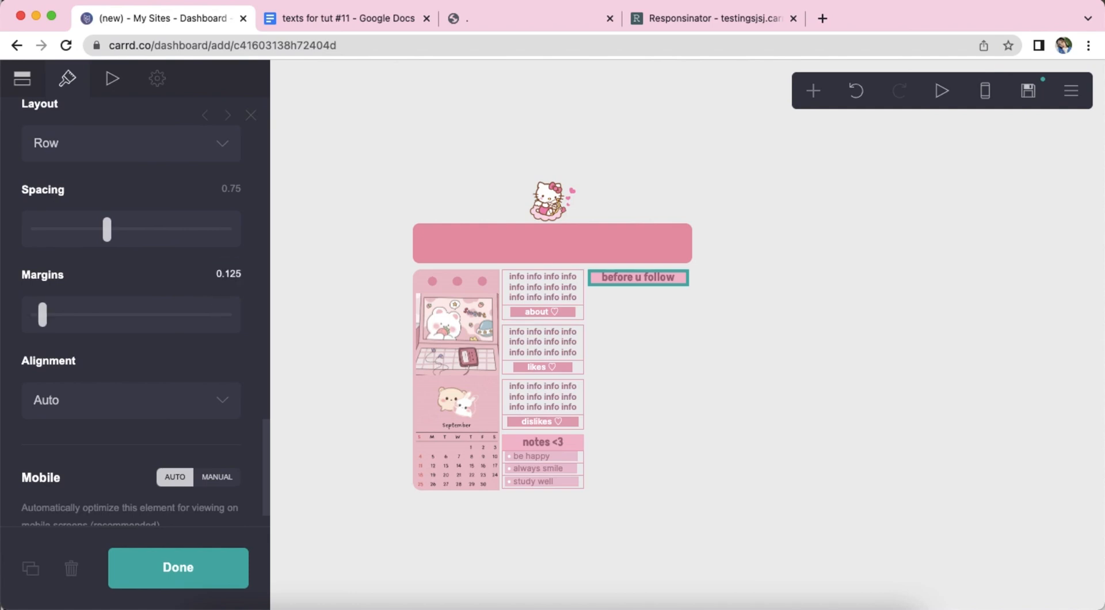
Finish editing the button and add a text element below "before u follow" filled with the word "info" repeated over several lines
{"action": "scroll", "coordinate": [132, 310], "scroll_direction": "down", "scroll_amount": 1}
{"action": "left_click", "coordinate": [793, 363]}
{"action": "left_click", "coordinate": [798, 363]}
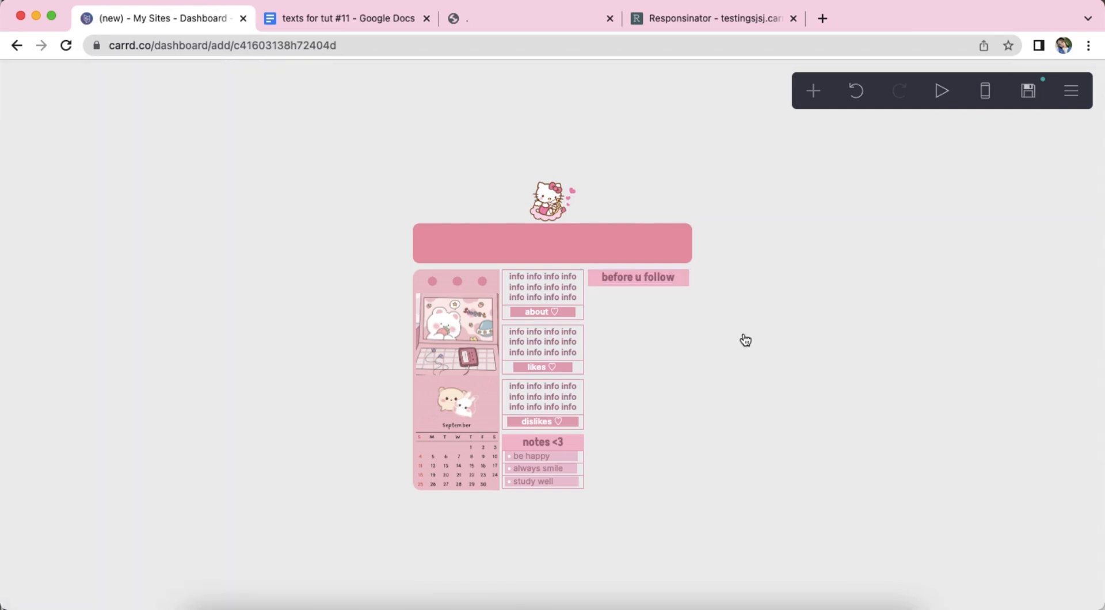
{"action": "left_click", "coordinate": [634, 280]}
{"action": "left_click", "coordinate": [813, 90]}
{"action": "left_click", "coordinate": [646, 157]}
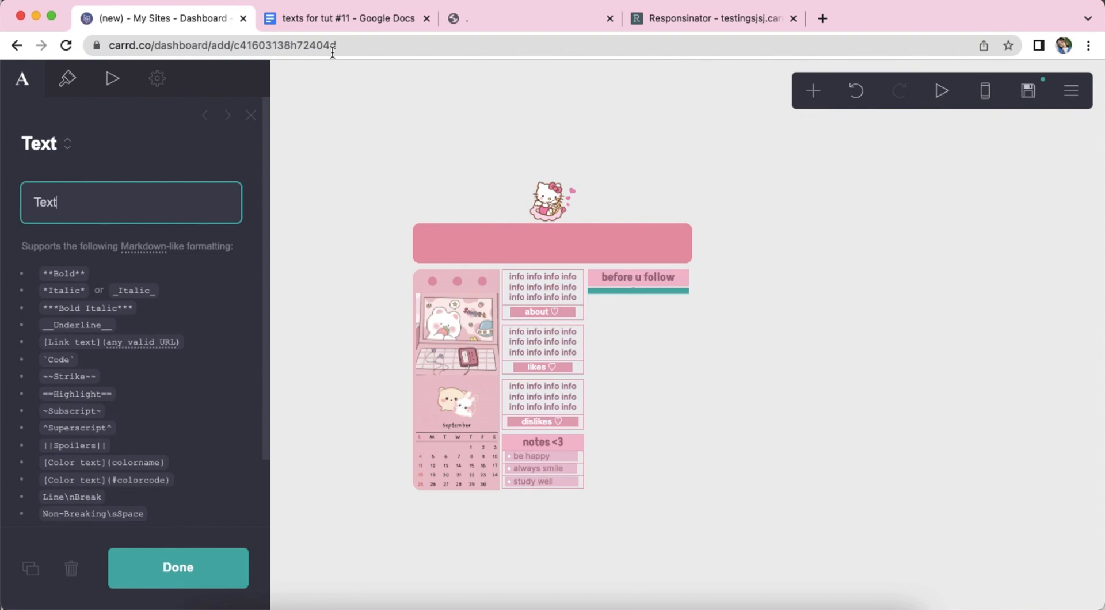
{"action": "type", "text": "info info info info info info info info info info info info info info info info info info info info info info info info info info info info info info info info info info info info"}
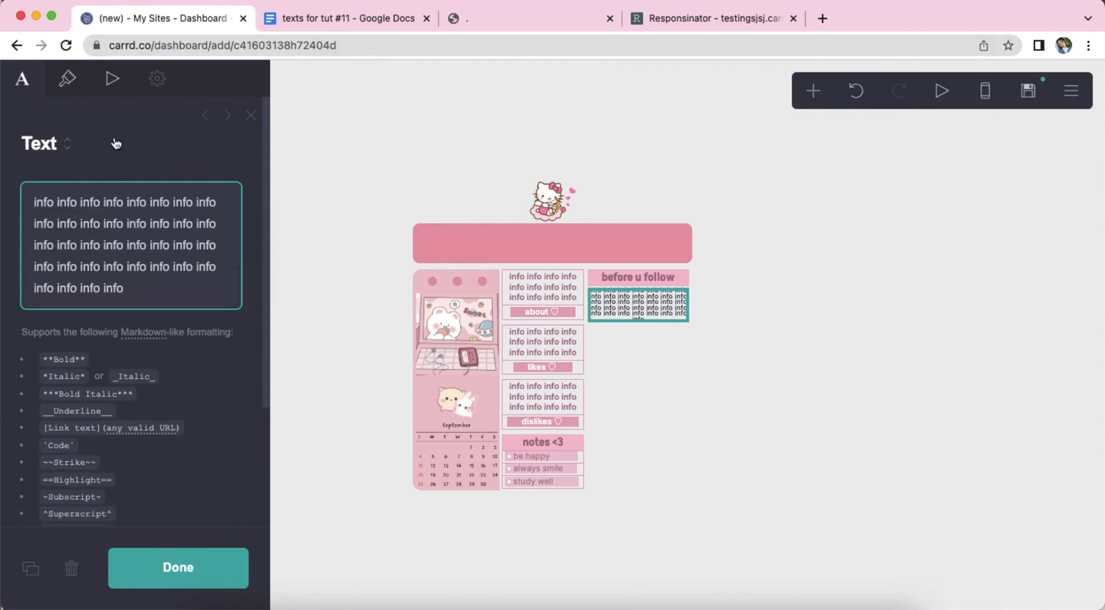
Set the new info text's color to #A87A90, its font to Inter and its size to 0.625
{"action": "left_click", "coordinate": [68, 79]}
{"action": "left_click", "coordinate": [163, 241]}
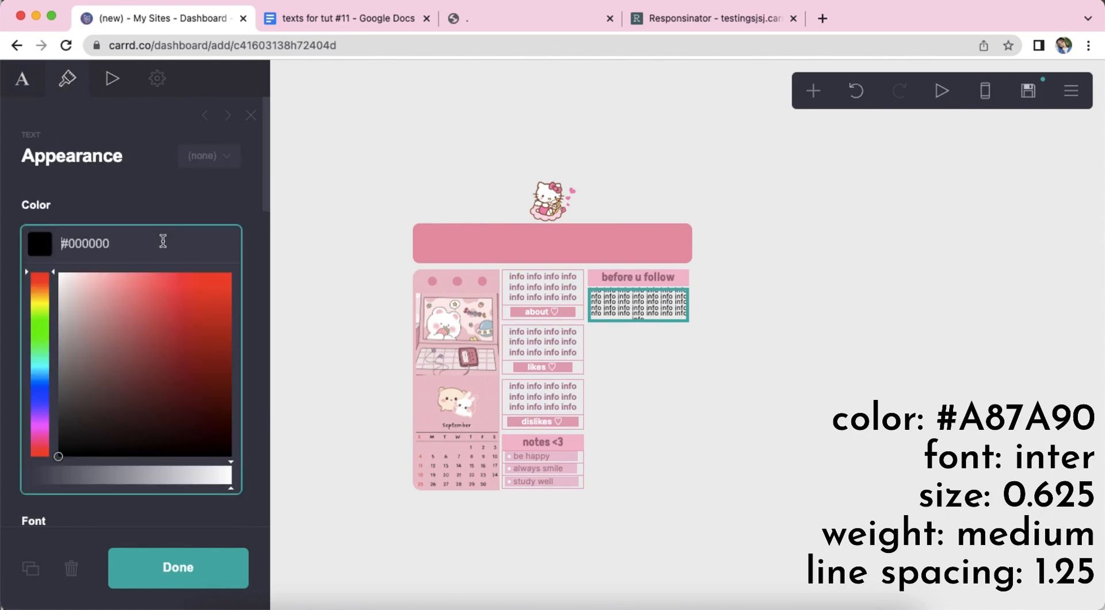
{"action": "type", "text": "#A87A90"}
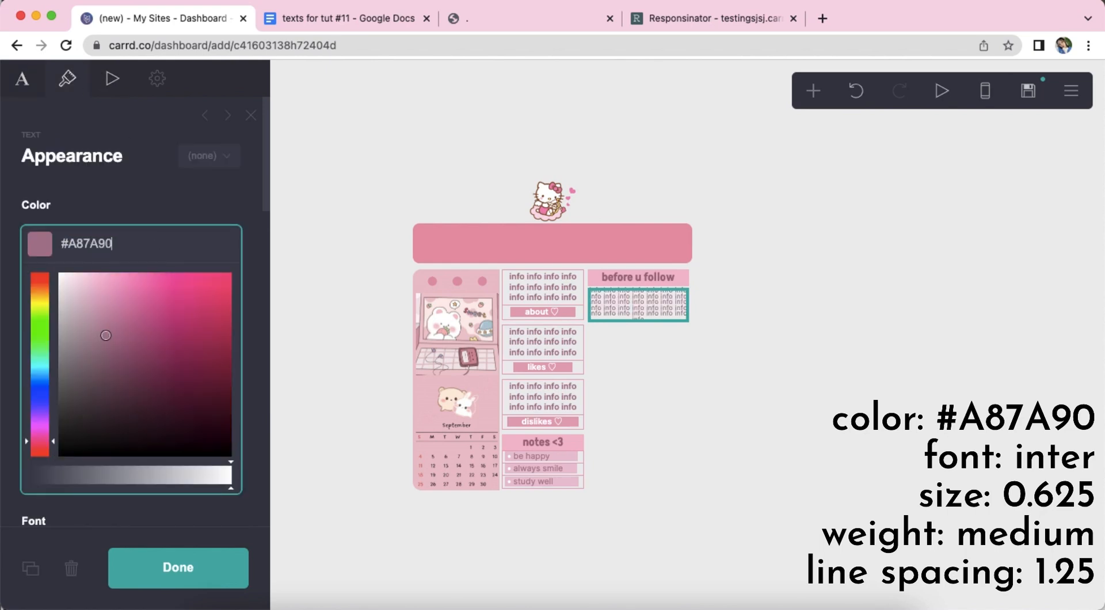
{"action": "key", "text": "Return"}
{"action": "left_click", "coordinate": [158, 348]}
{"action": "type", "text": "int"}
{"action": "key", "text": "Return"}
{"action": "left_click", "coordinate": [233, 264]}
{"action": "type", "text": ".625"}
{"action": "key", "text": "Return"}
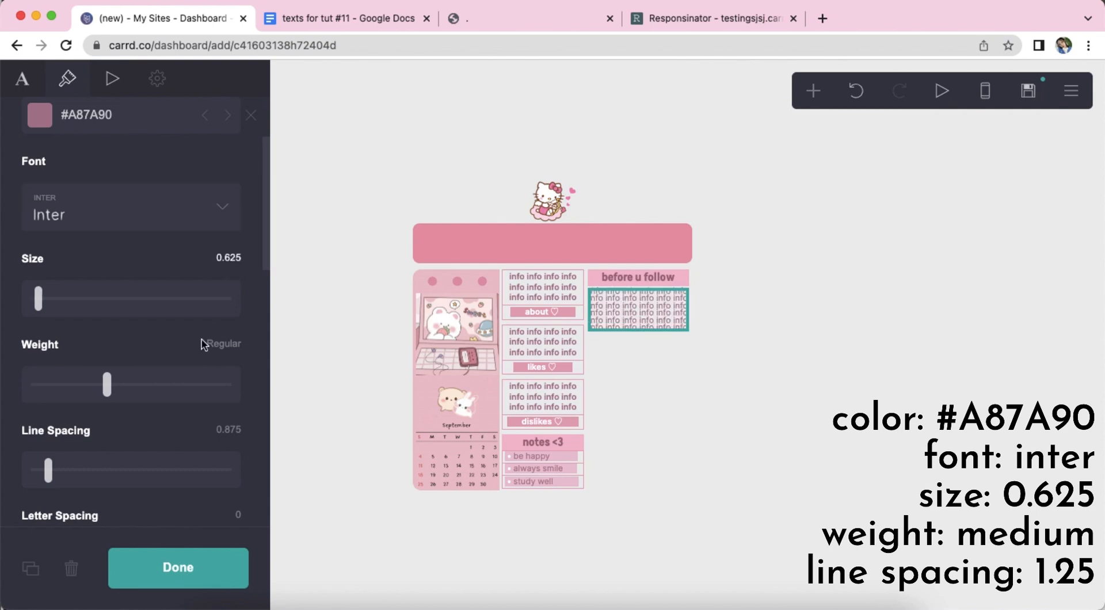
Set the info text's weight to Medium and line spacing to 1.25, and finish editing it
{"action": "left_click", "coordinate": [141, 383]}
{"action": "scroll", "coordinate": [173, 397], "scroll_direction": "down", "scroll_amount": 3}
{"action": "type", "text": "1.25"}
{"action": "key", "text": "Return"}
{"action": "scroll", "coordinate": [196, 359], "scroll_direction": "down", "scroll_amount": 12}
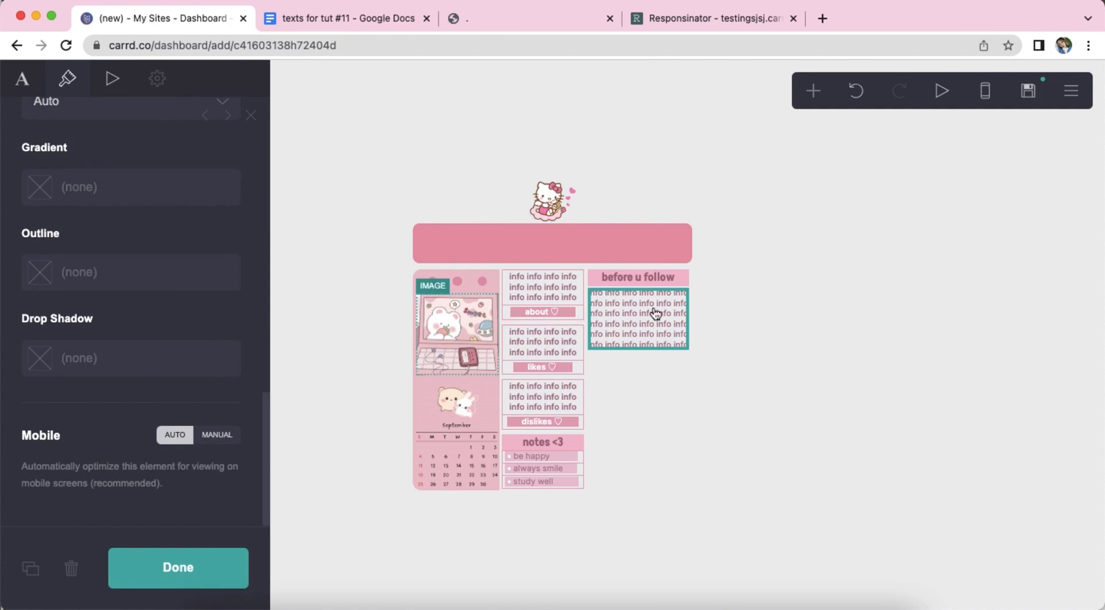
{"action": "left_click", "coordinate": [718, 307]}
Duplicate the "before u follow" button and move the copy below the info text
{"action": "left_click", "coordinate": [627, 283]}
{"action": "left_click", "coordinate": [31, 568]}
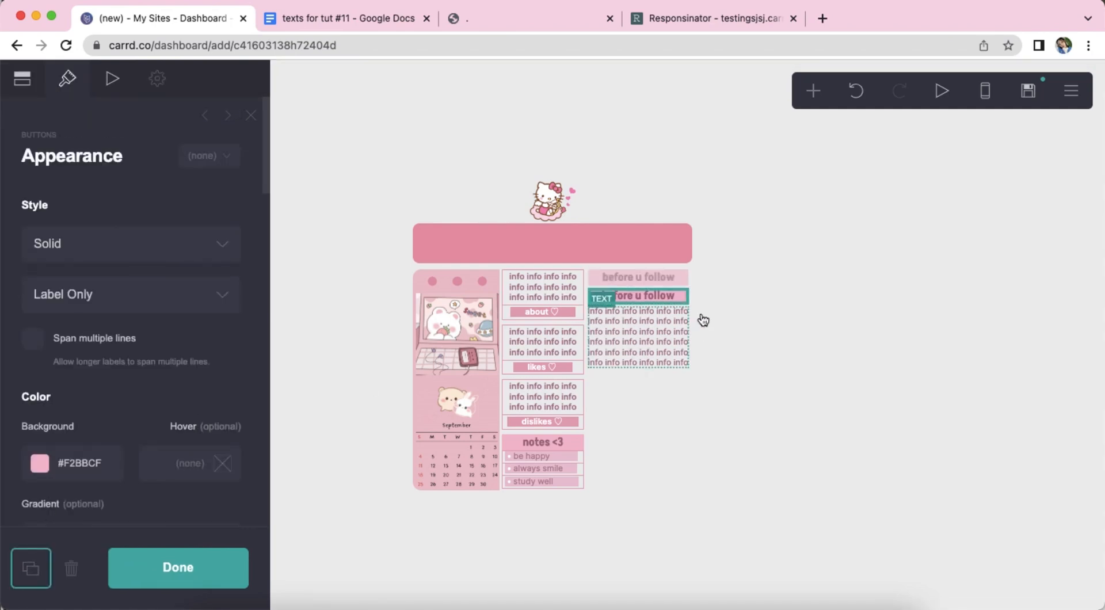
{"action": "left_click_drag", "start_coordinate": [638, 298], "coordinate": [637, 360]}
Change the copied button's label to "do not follow if"
{"action": "left_click", "coordinate": [22, 78]}
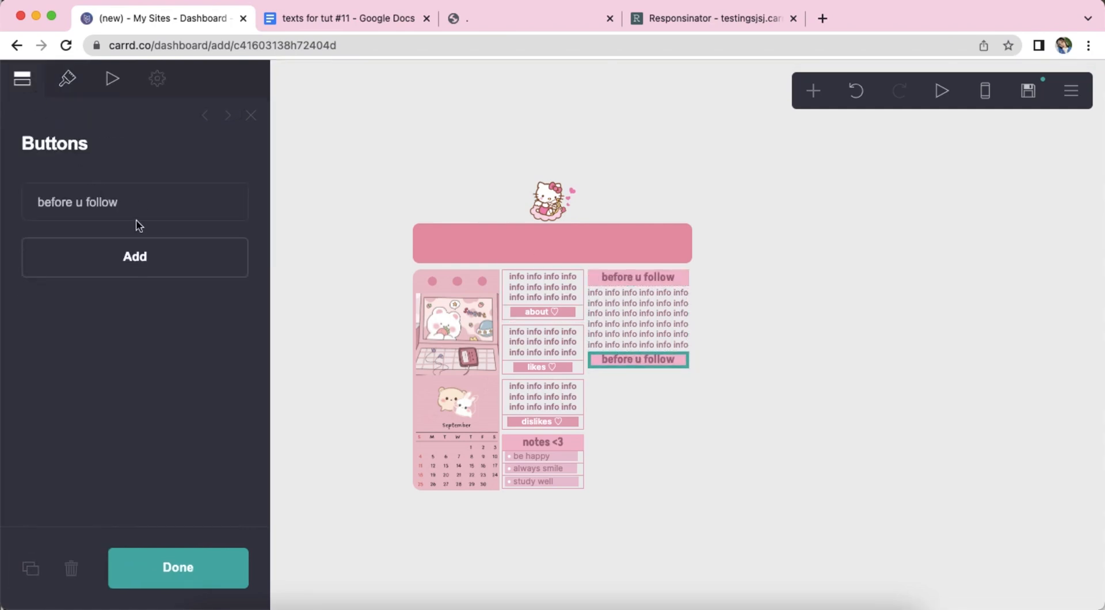
{"action": "left_click", "coordinate": [138, 203]}
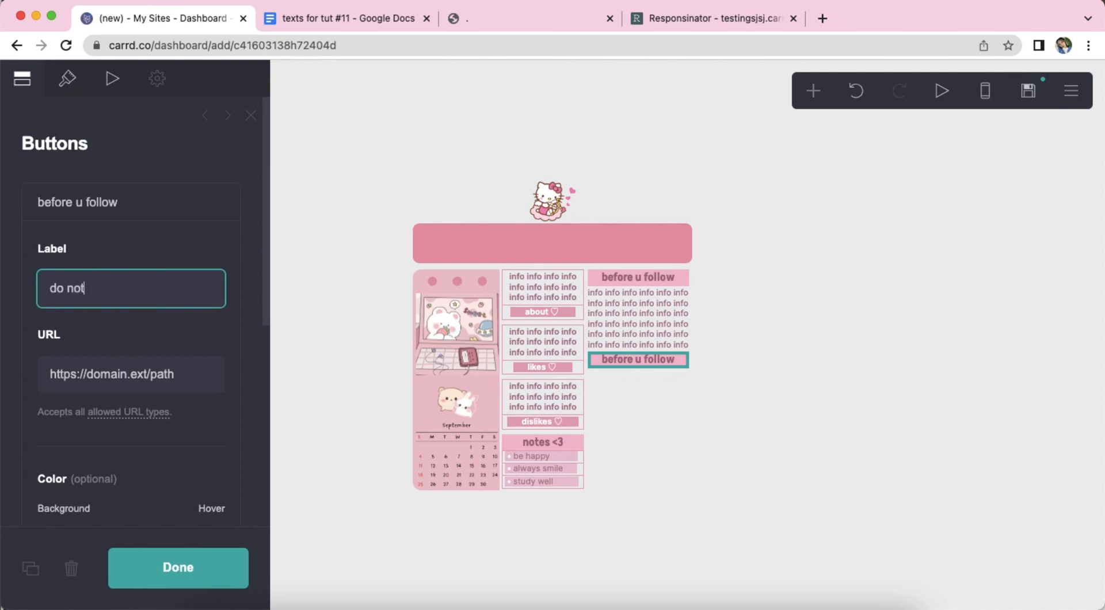
{"action": "type", "text": "do not follow if"}
{"action": "key", "text": "Return"}
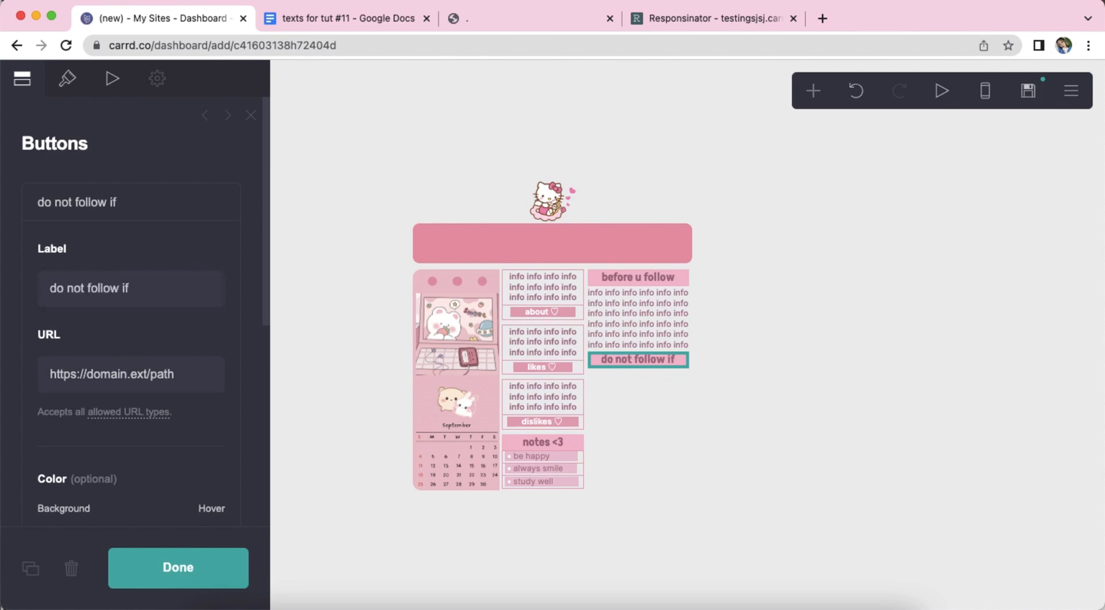
{"action": "left_click", "coordinate": [178, 218]}
Duplicate the info text, place the copy below the "do not follow if" button, and check the mobile view
{"action": "left_click", "coordinate": [658, 330]}
{"action": "left_click", "coordinate": [25, 568]}
{"action": "left_click_drag", "start_coordinate": [592, 382], "coordinate": [724, 422]}
{"action": "left_click", "coordinate": [850, 364]}
{"action": "left_click", "coordinate": [984, 91]}
{"action": "left_click", "coordinate": [984, 90]}
Add a gallery below the second info text in the third column and set its margins to 1
{"action": "left_click", "coordinate": [646, 388]}
{"action": "left_click", "coordinate": [813, 90]}
{"action": "left_click", "coordinate": [637, 281]}
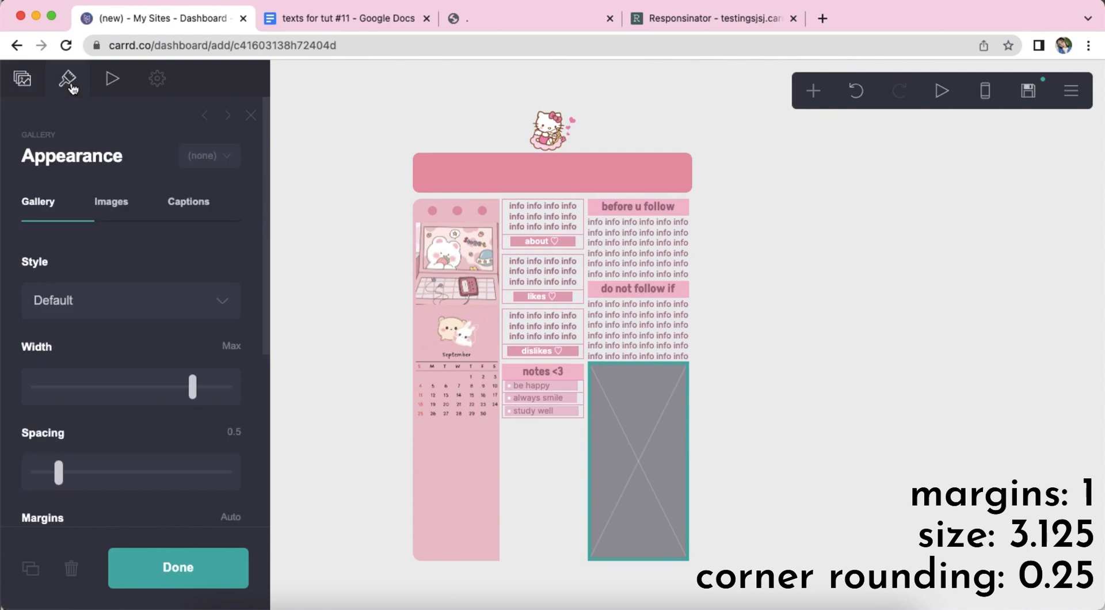
{"action": "scroll", "coordinate": [94, 327], "scroll_direction": "down", "scroll_amount": 5}
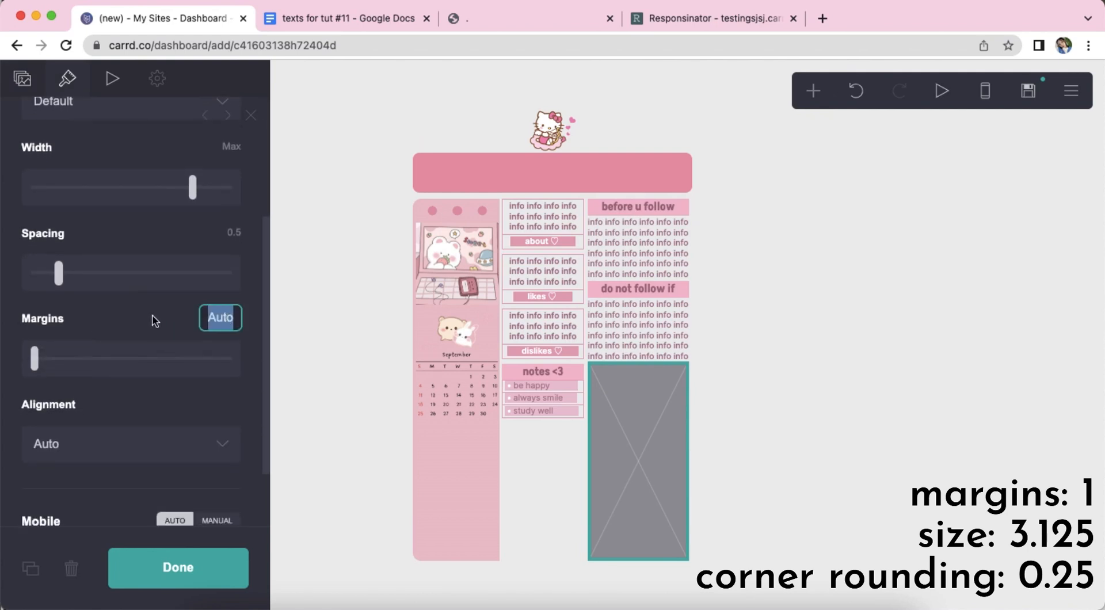
{"action": "key", "text": "Return"}
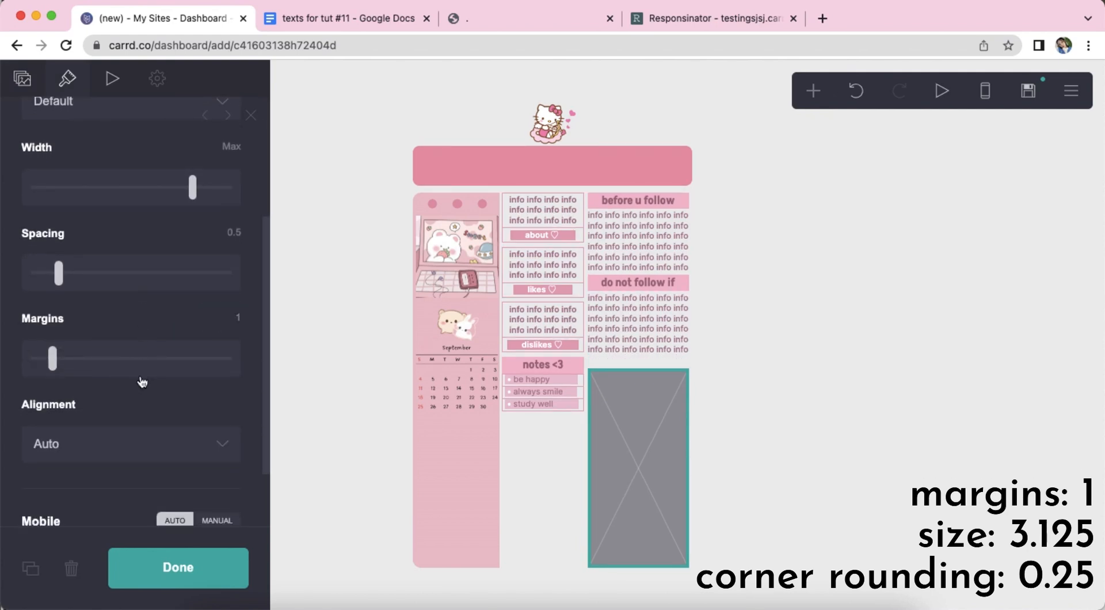
Set the gallery images' size to 3.125 and corner rounding to 0.25
{"action": "scroll", "coordinate": [142, 381], "scroll_direction": "up", "scroll_amount": 5}
{"action": "left_click", "coordinate": [111, 202]}
{"action": "left_click", "coordinate": [222, 260]}
{"action": "type", "text": "3.125"}
{"action": "key", "text": "Return"}
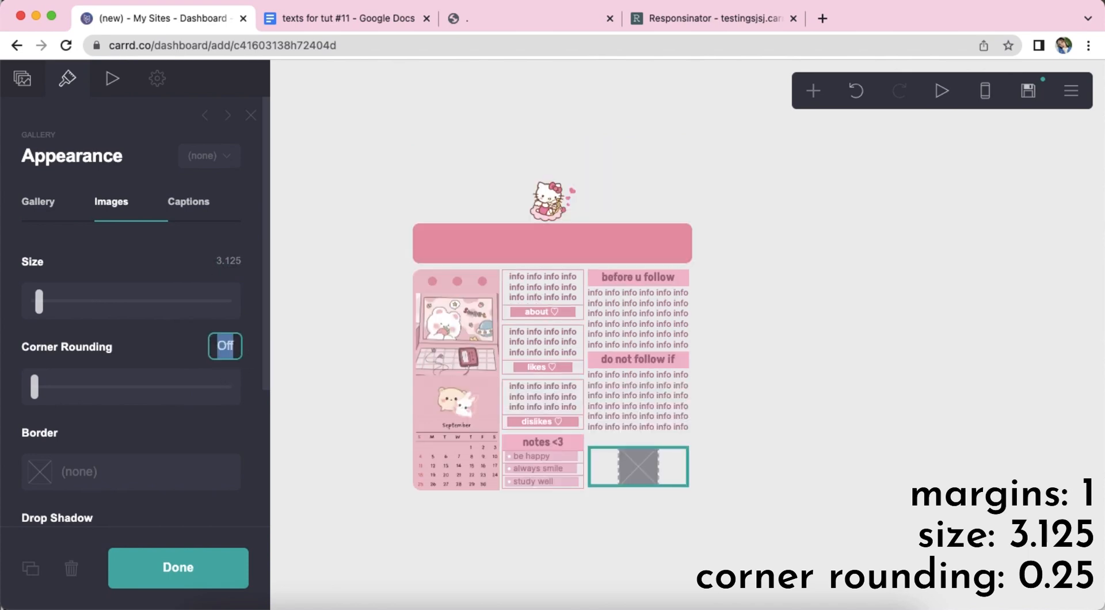
{"action": "scroll", "coordinate": [167, 363], "scroll_direction": "down", "scroll_amount": 4}
Switch the gallery's mobile settings to manual and set its mobile image size to 3.5, then return to the desktop view
{"action": "left_click", "coordinate": [984, 91]}
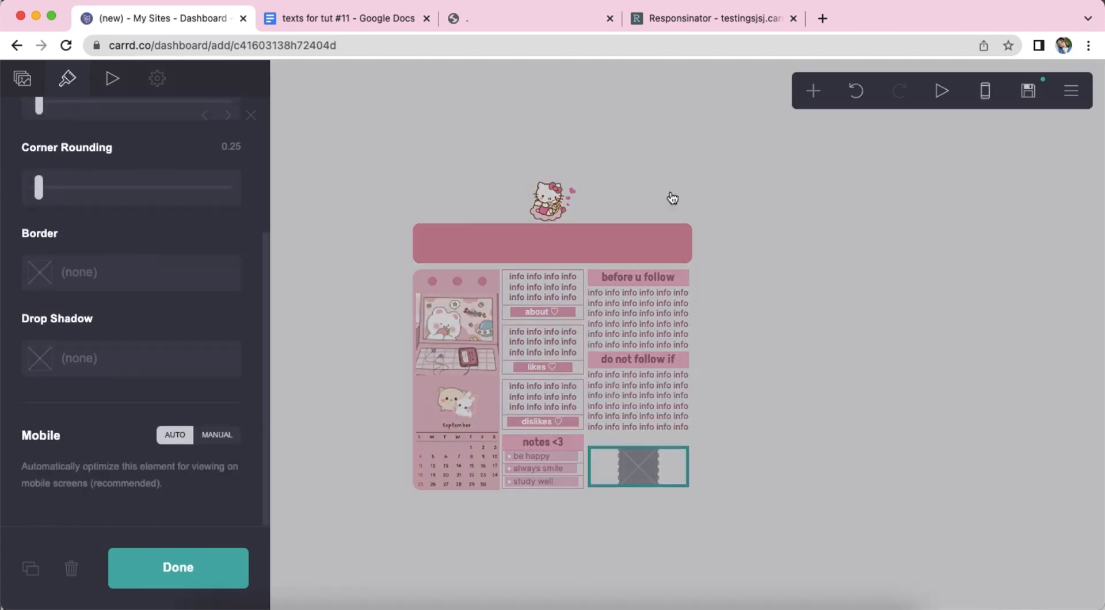
{"action": "left_click", "coordinate": [214, 435]}
{"action": "scroll", "coordinate": [218, 414], "scroll_direction": "down", "scroll_amount": 3}
{"action": "left_click", "coordinate": [239, 429]}
{"action": "type", "text": "3.5"}
{"action": "key", "text": "Return"}
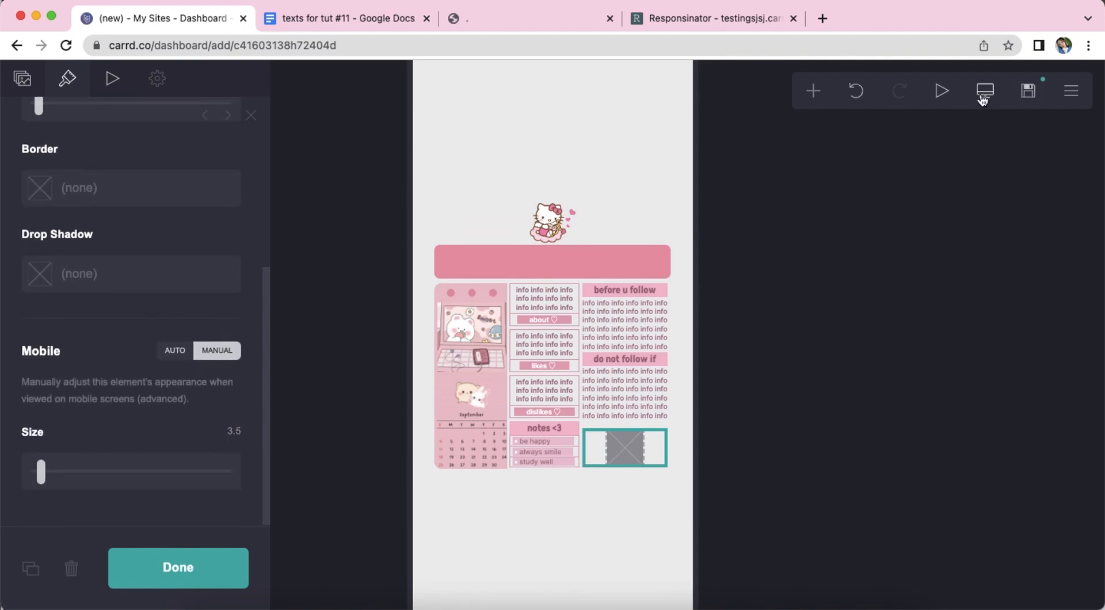
{"action": "left_click", "coordinate": [984, 90]}
Add a second gallery image slot and upload the Hello Kitty with teddy bear picture to the first slot with an enlarged crop
{"action": "left_click", "coordinate": [22, 77]}
{"action": "left_click", "coordinate": [130, 254]}
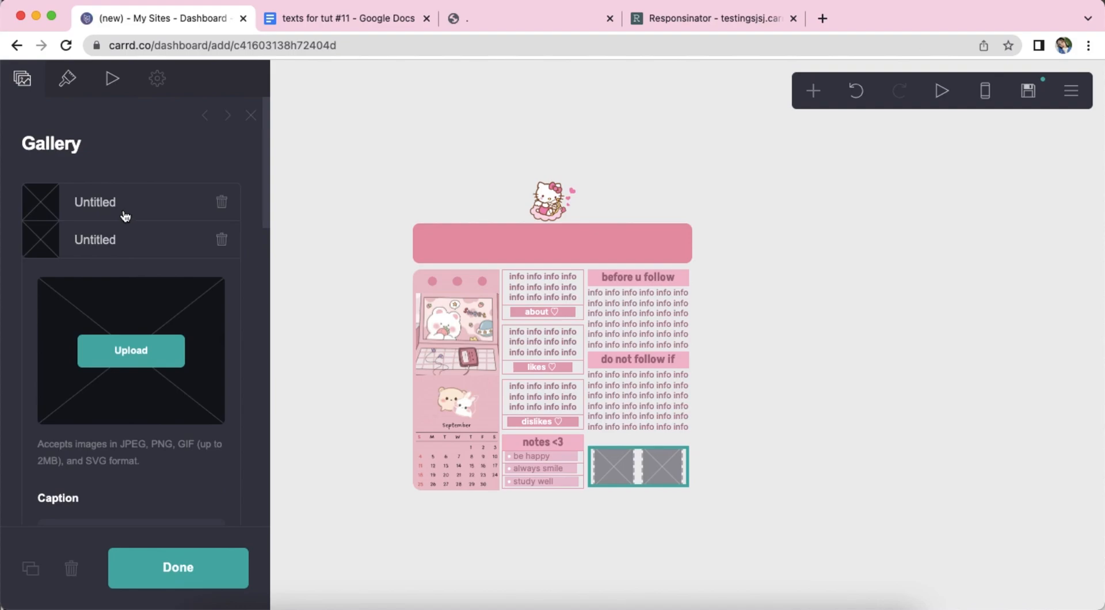
{"action": "left_click", "coordinate": [126, 217]}
{"action": "left_click", "coordinate": [145, 297]}
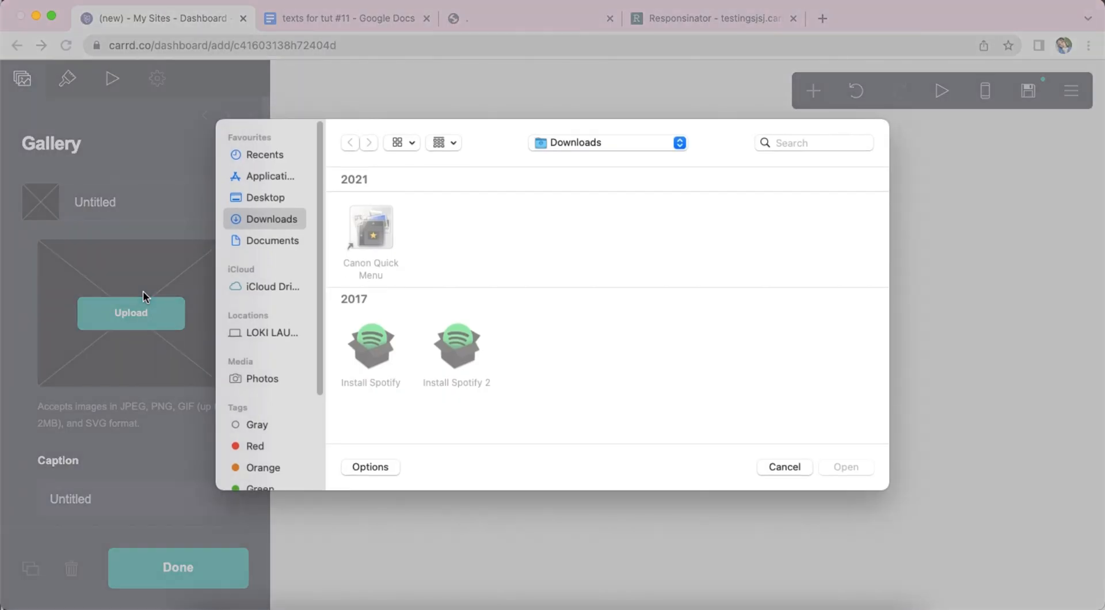
{"action": "double_click", "coordinate": [457, 229]}
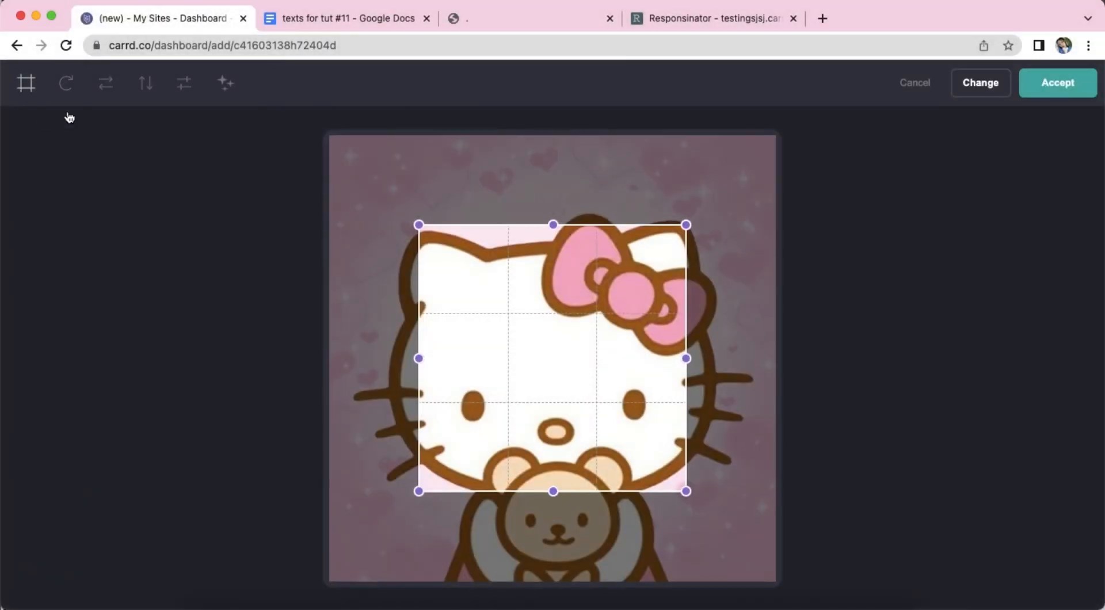
{"action": "left_click_drag", "start_coordinate": [532, 345], "coordinate": [333, 164]}
{"action": "left_click_drag", "start_coordinate": [599, 403], "coordinate": [819, 559]}
{"action": "left_click", "coordinate": [1057, 83]}
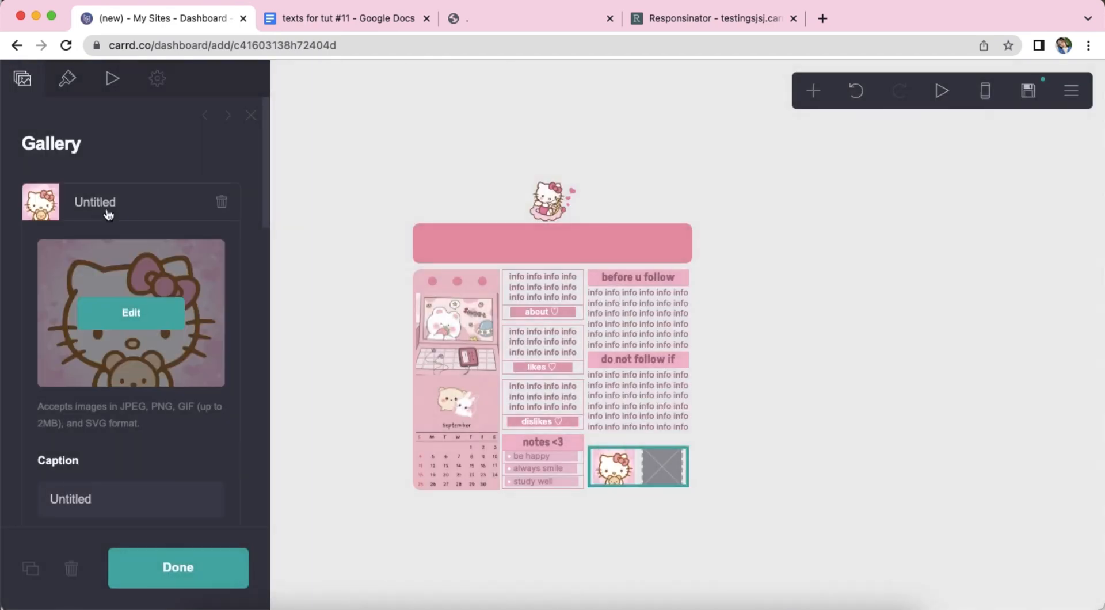
Upload the other pink Hello Kitty JPEG to the second gallery slot with an enlarged crop, finish the gallery and check the mobile view
{"action": "left_click", "coordinate": [130, 253]}
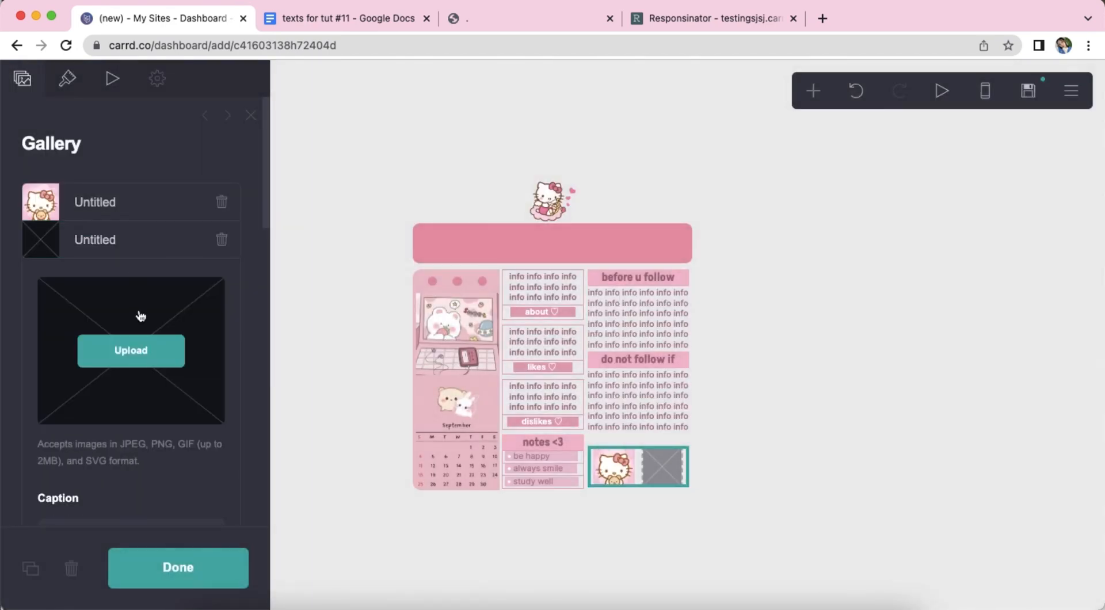
{"action": "left_click", "coordinate": [140, 316]}
{"action": "left_click", "coordinate": [380, 232]}
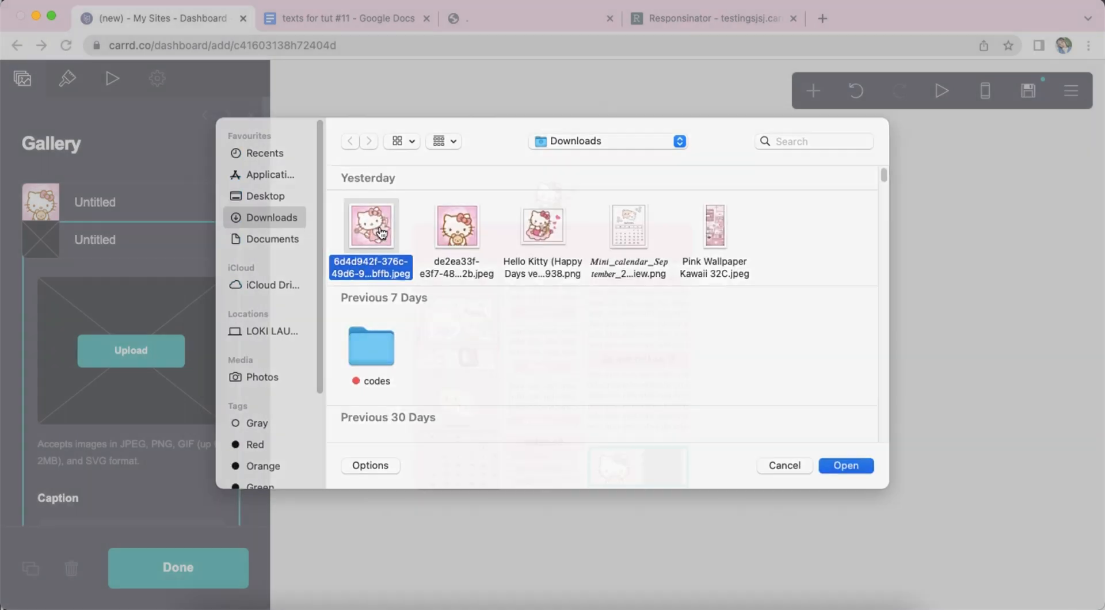
{"action": "double_click", "coordinate": [381, 232]}
{"action": "left_click_drag", "start_coordinate": [609, 350], "coordinate": [388, 163]}
{"action": "left_click_drag", "start_coordinate": [602, 416], "coordinate": [777, 582]}
{"action": "left_click", "coordinate": [1059, 87]}
{"action": "left_click", "coordinate": [140, 249]}
{"action": "left_click", "coordinate": [888, 348]}
{"action": "left_click", "coordinate": [887, 345]}
{"action": "left_click", "coordinate": [988, 104]}
{"action": "left_click", "coordinate": [988, 104]}
Duplicate the wide blank pink button above the container and move the copy below the container
{"action": "left_click", "coordinate": [620, 249]}
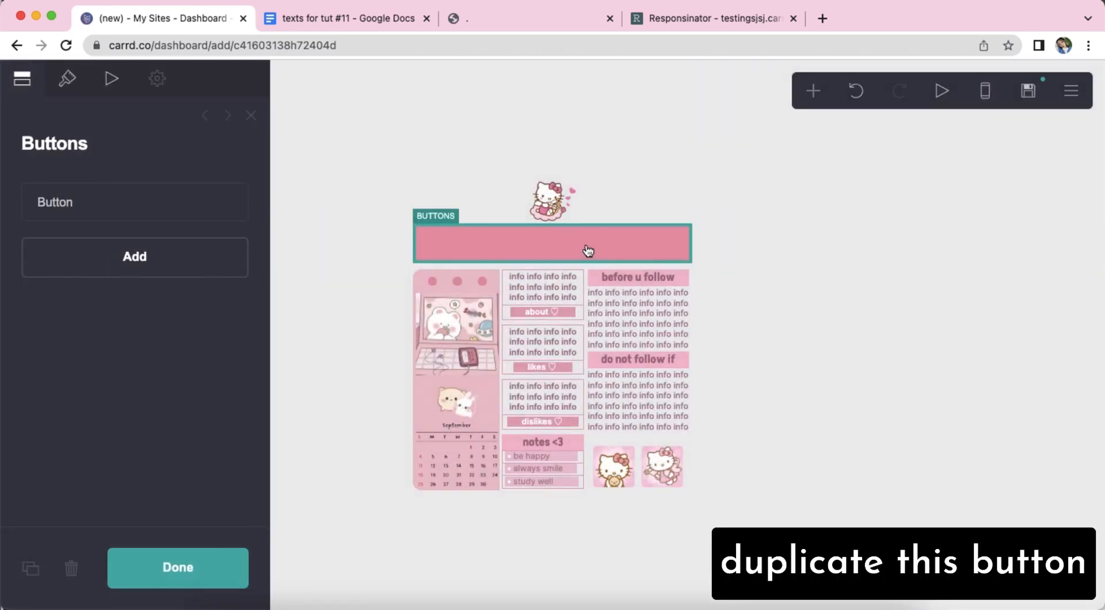
{"action": "left_click", "coordinate": [20, 570]}
{"action": "left_click_drag", "start_coordinate": [489, 253], "coordinate": [525, 517]}
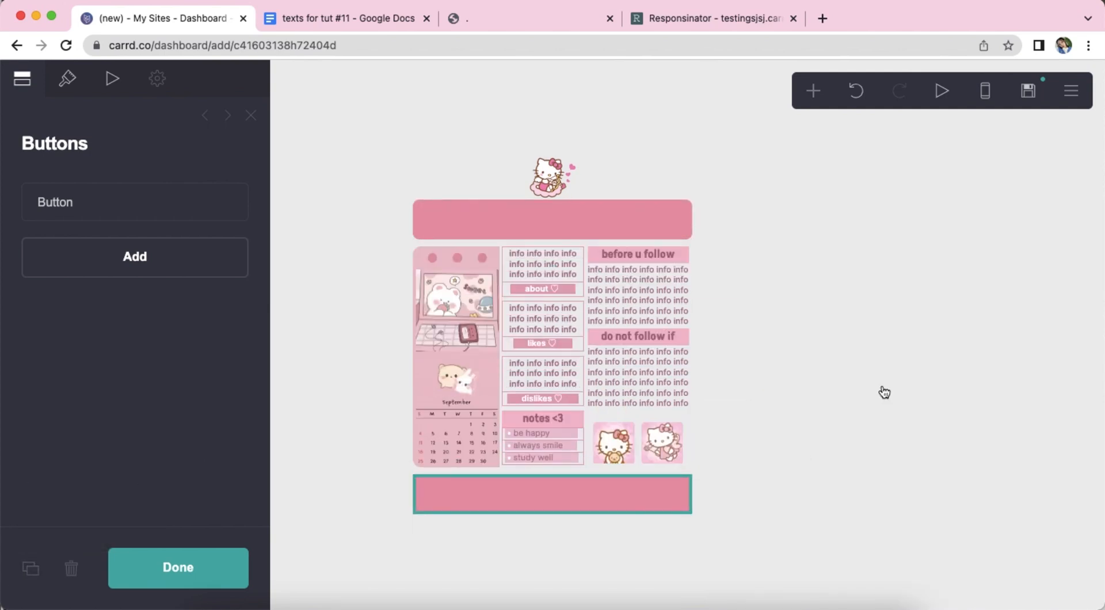
{"action": "left_click", "coordinate": [884, 392]}
Add a text element below the lower pink button containing the Pinterest credit line copied from the "texts for tut #11" document
{"action": "left_click", "coordinate": [813, 93]}
{"action": "left_click", "coordinate": [635, 153]}
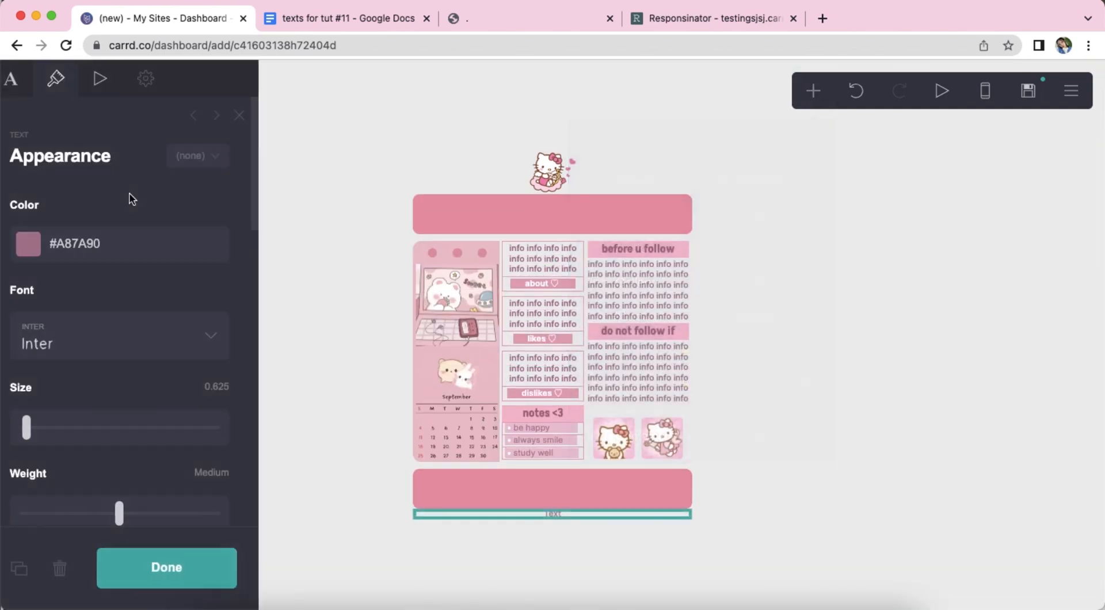
{"action": "left_click", "coordinate": [21, 81]}
{"action": "left_click", "coordinate": [296, 22]}
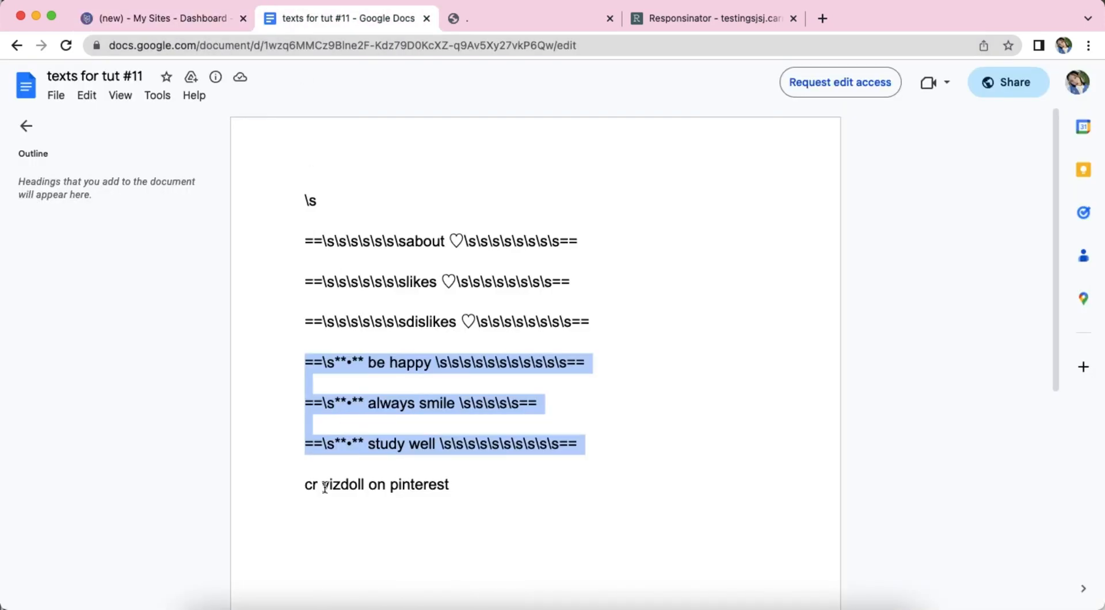
{"action": "triple_click", "coordinate": [350, 488]}
{"action": "right_click", "coordinate": [431, 486]}
{"action": "left_click", "coordinate": [478, 503]}
{"action": "left_click", "coordinate": [145, 23]}
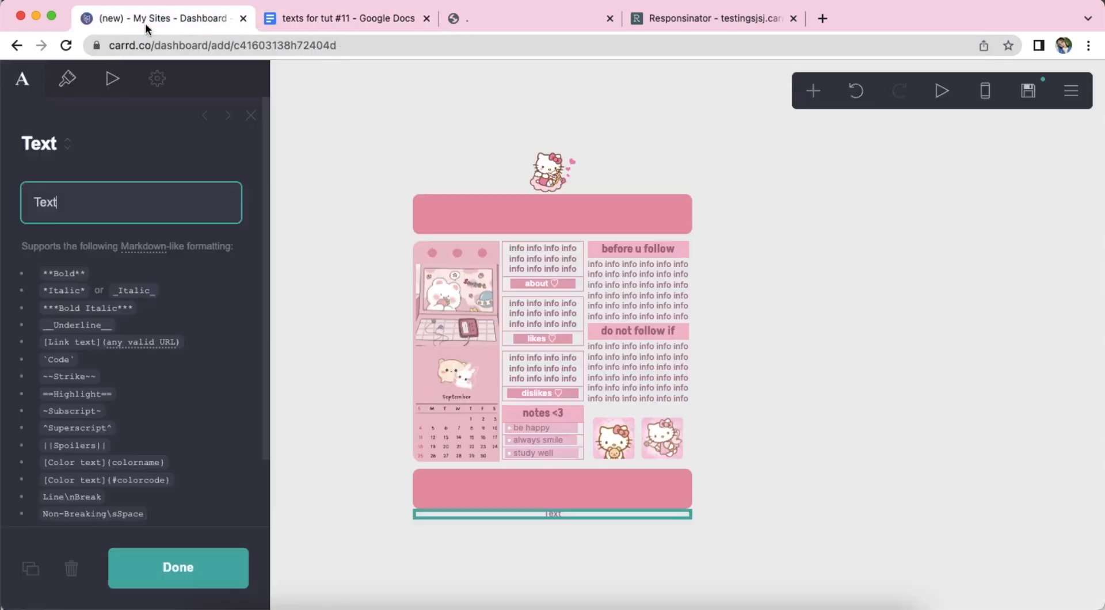
{"action": "right_click", "coordinate": [65, 205]}
{"action": "left_click", "coordinate": [110, 342]}
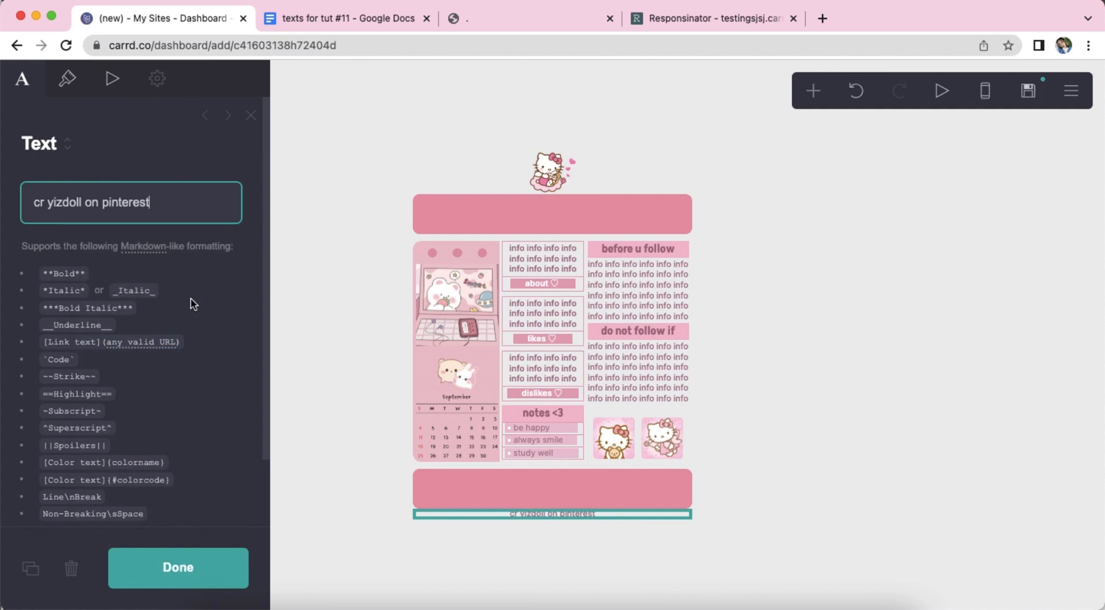
Set the credit text's weight to Semi Bold and its line spacing to 2
{"action": "left_click", "coordinate": [68, 78]}
{"action": "scroll", "coordinate": [155, 357], "scroll_direction": "down", "scroll_amount": 5}
{"action": "left_click", "coordinate": [161, 384]}
{"action": "scroll", "coordinate": [163, 387], "scroll_direction": "down", "scroll_amount": 3}
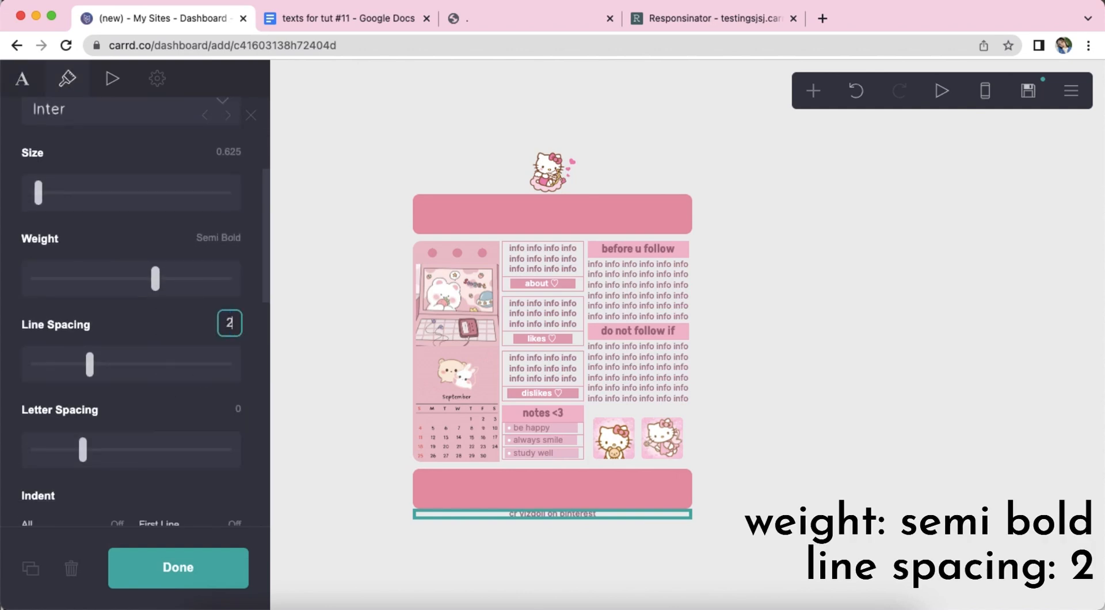
{"action": "key", "text": "Return"}
{"action": "scroll", "coordinate": [173, 395], "scroll_direction": "down", "scroll_amount": 10}
{"action": "scroll", "coordinate": [174, 392], "scroll_direction": "up", "scroll_amount": 14}
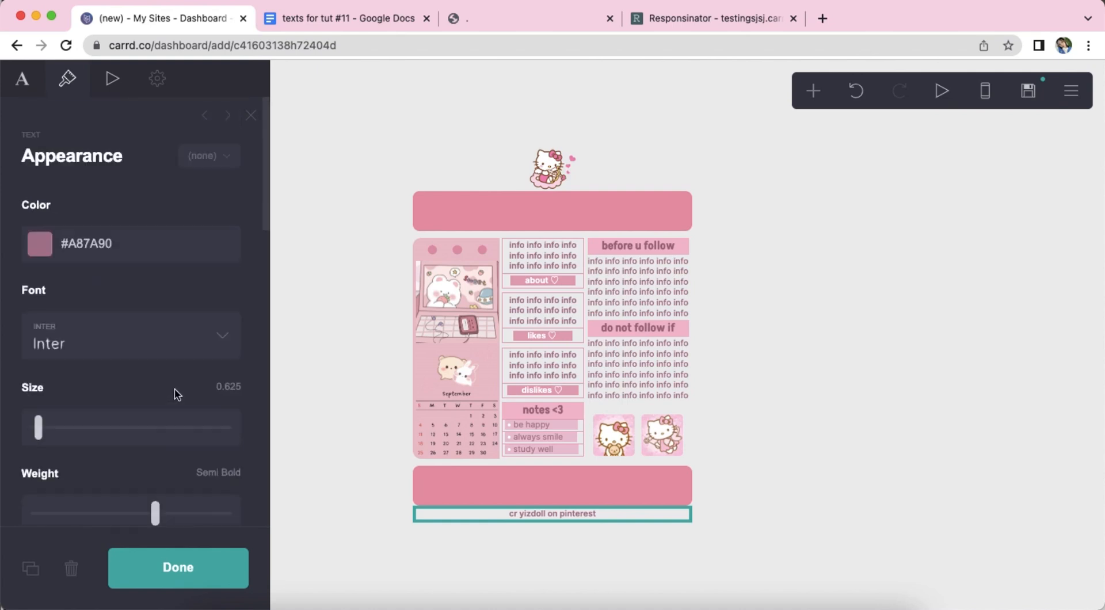
Set the page's background color to #F8DEE3
{"action": "left_click", "coordinate": [969, 322]}
{"action": "left_click", "coordinate": [179, 278]}
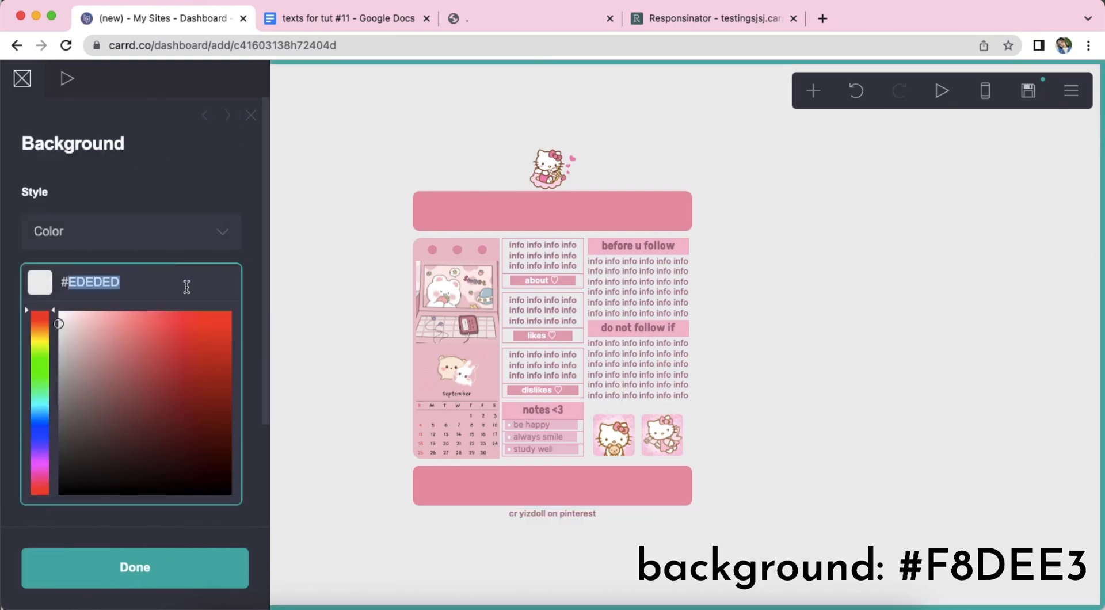
{"action": "type", "text": "#F8DEE3"}
{"action": "key", "text": "Return"}
Open the site's publishing settings and enter "." as the title
{"action": "left_click", "coordinate": [1026, 92]}
{"action": "left_click", "coordinate": [150, 246]}
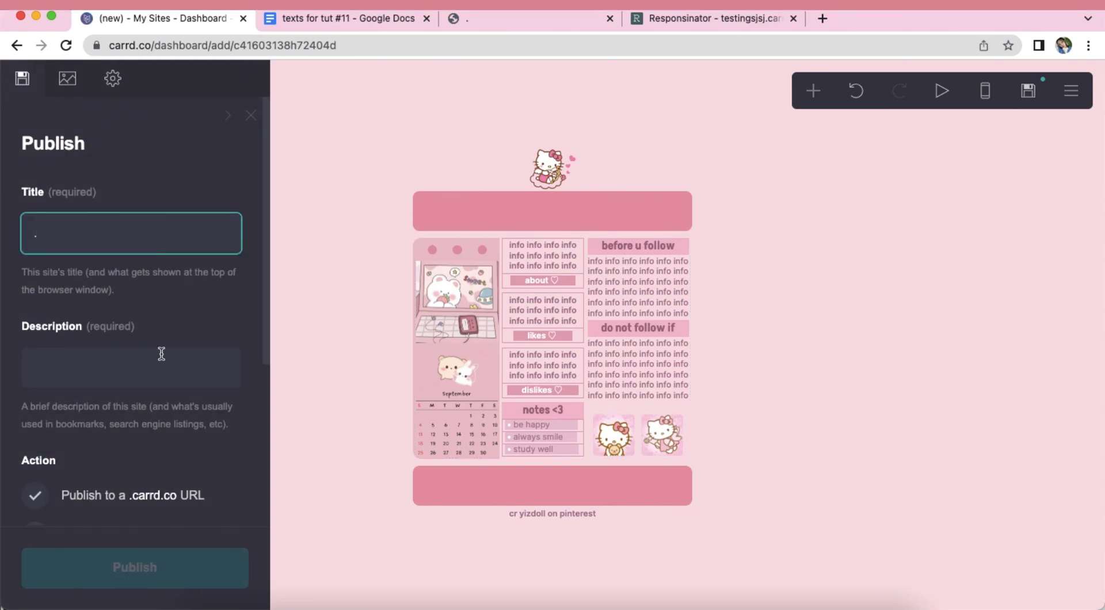